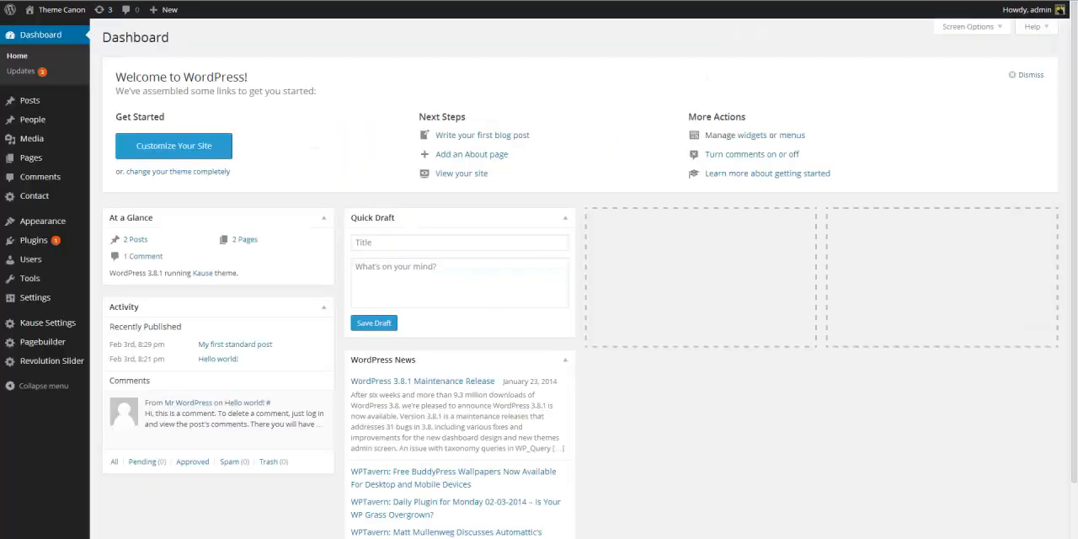
Create a new post titled "Another post" and paste Lorem ipsum placeholder text into its body.
left_click(36, 99)
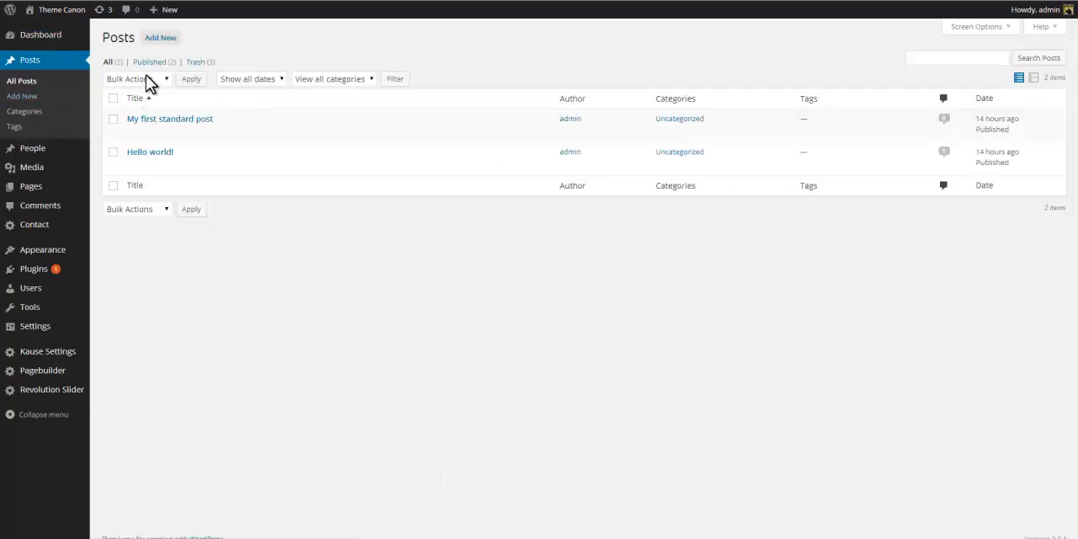
left_click(163, 39)
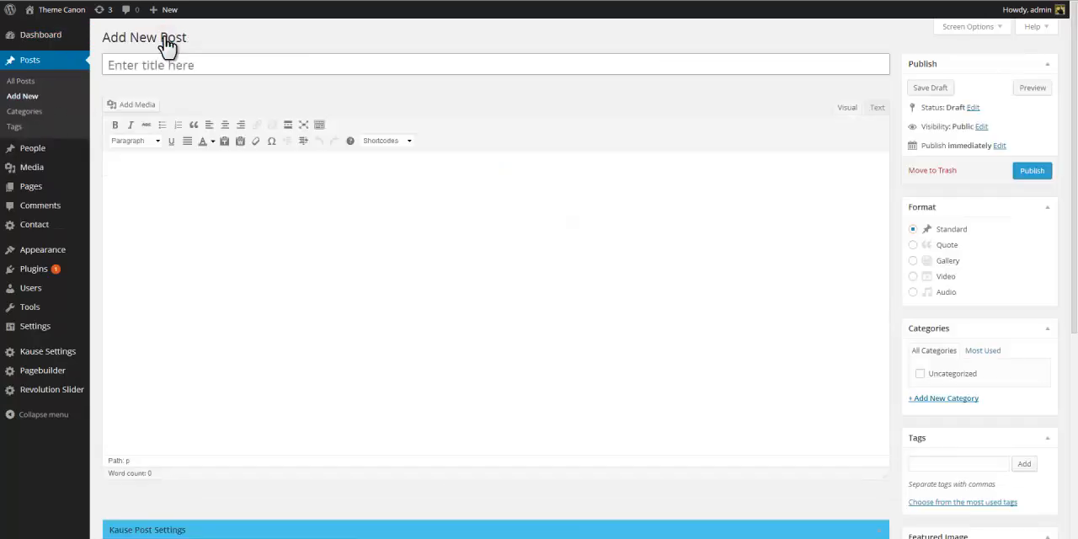
left_click(140, 66)
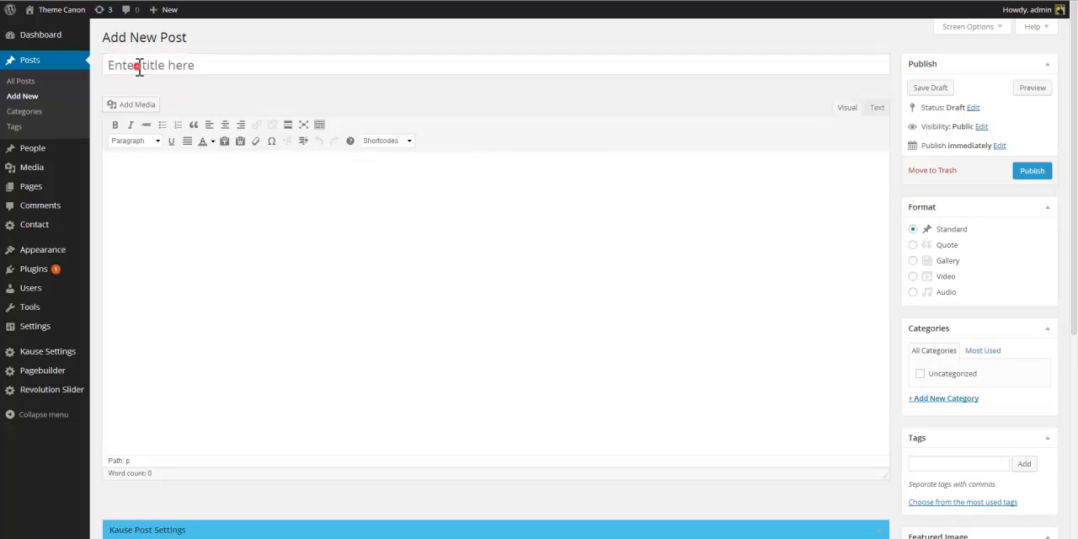
type("A")
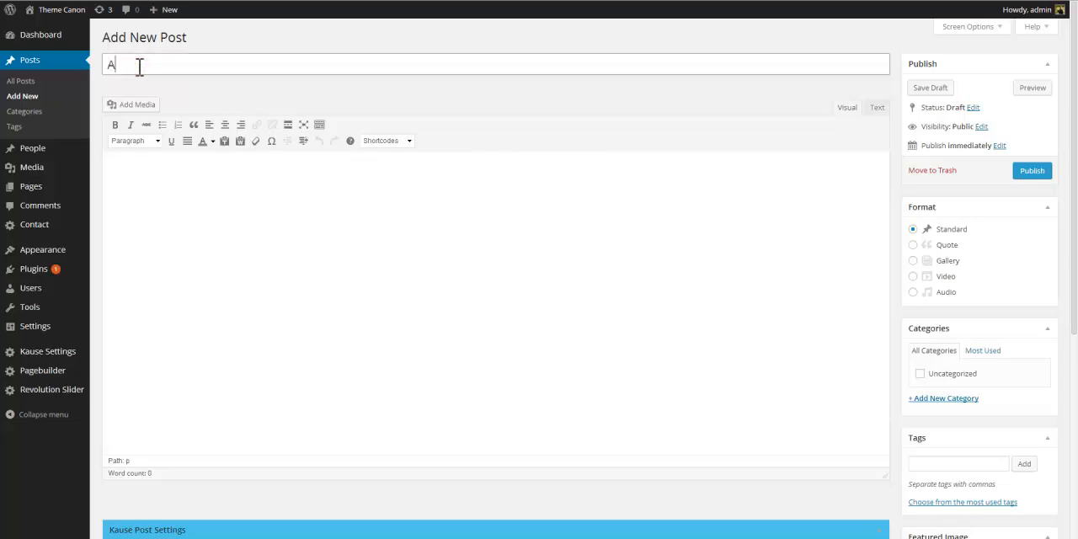
type("nother post")
left_click(148, 172)
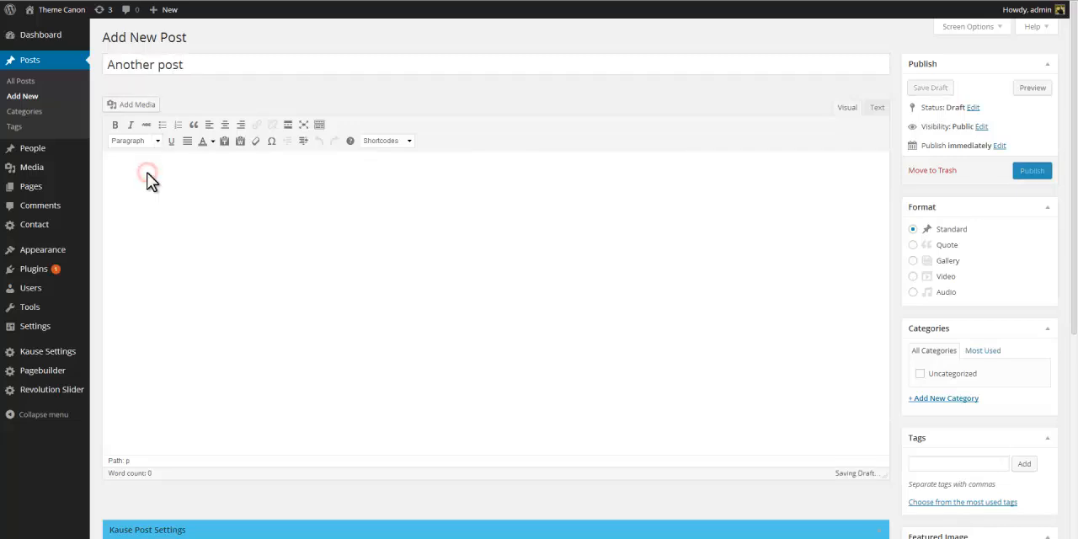
type("Lorem ipsum dolor sit amet, consectetur adipiscing elit. Curabitur id neque urna. Morbi fringilla risus non risus ornare elementum. In vitae sollicitudin arcu. Cras dui massa, ullamcorper vel porta eget, porttitor sit amet lorem. Nunc viverra eros ac nisi hendrerit dignissim. Nunc consequat nunc quis massa pulvinar eget mollis leo lobortis. Nullam vitae quam neque. Integer bibendum tortor eu neque malesuada pharetra hendrerit dolor pellentesque. Vestibulum dapibus nibh sed ligula feugiat sit amet pharetra massa dignissim.  Sed in nunc ut dui fringilla vestibulum non nec lorem. Etiam vestibulum aliquam massa, vitae varius orci tincidunt hendrerit. Nunc quam dui, fermentum vitae imperdiet ac, dictum eget massa. Nam semper mi non arcu pellentesque cursus. Pellentesque habitant morbi tristique senectus et netus et malesuada fames ac turpis egestas. Morbi porttitor justo quis nulla consectetur non feugiat neque viverra. Mauris dapibus ante id urna congue sit amet egestas augue cursus. Maecenas quis elementum quam. Sed nisi elit, lobortis sed dictum et, bibendum sed neque. Aliquam lacinia lobortis sem, vitae tincidunt tortor fermentum nec.  Nullam dapibus pulvinar eros suscipit varius. Quisque sed diam lorem. Morbi vitae congue magna. Etiam malesuada vulputate mauris, sed lacinia ipsum laoreet et. Suspendisse potenti. Maecenas rutrum, neque eu ultrices varius, ligula felis convallis purus, a sagittis dui diam at velit. Donec tempor turpis ante. Sed at sagittis velit. Aliquam in iaculis nisi. Donec sed nisl nec eros hendrerit adipiscing. Suspendisse ut sem viverra massa egestas ullamcorper.")
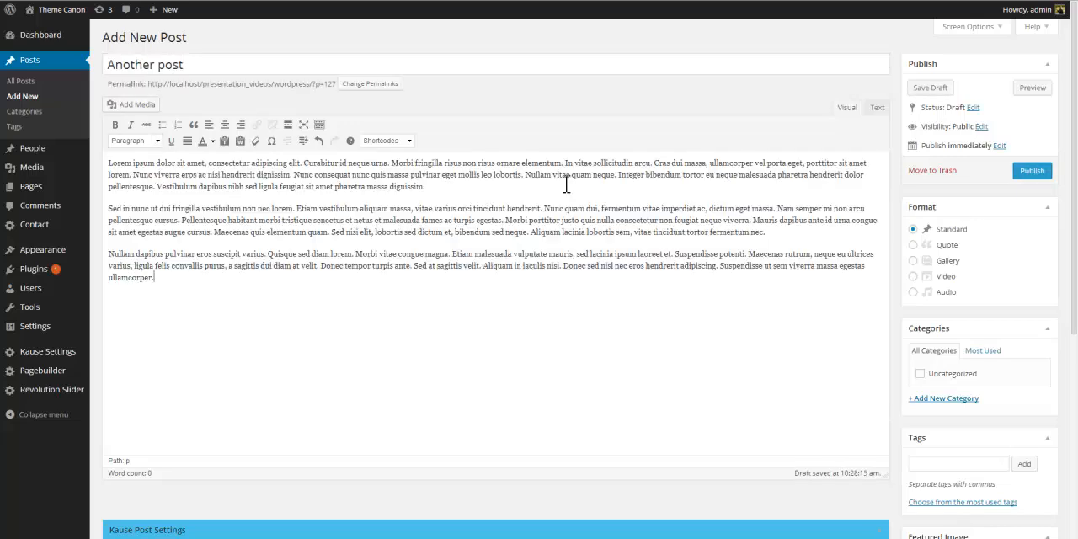
Set the church image from the media library as the post's featured image.
scroll(960, 328, "down", 3)
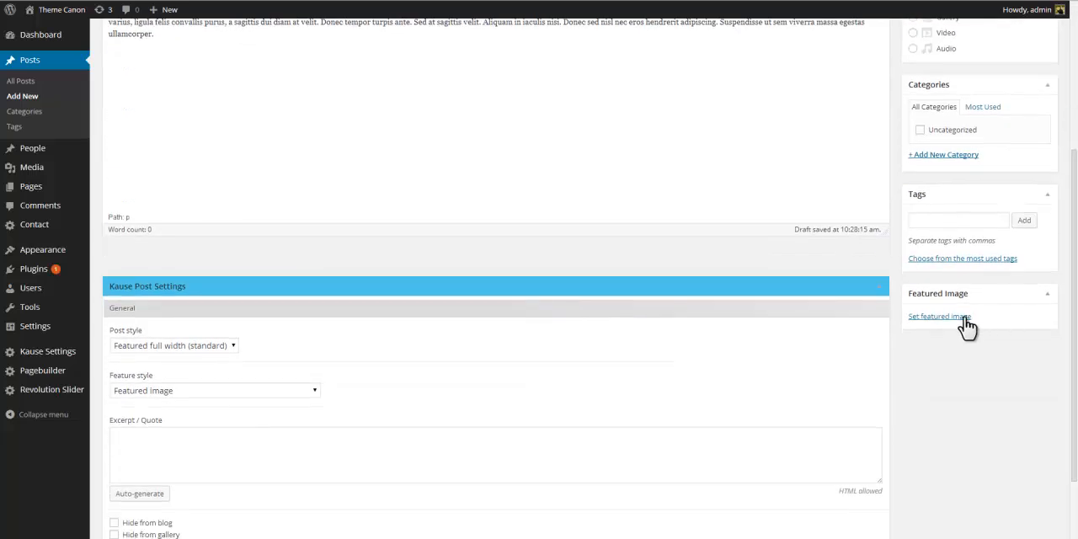
left_click(961, 327)
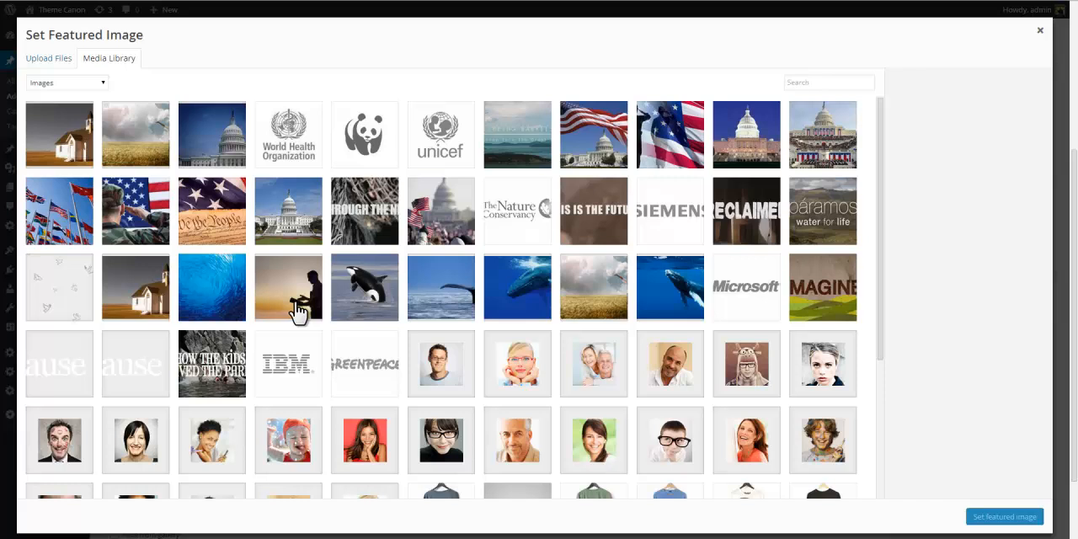
left_click(150, 303)
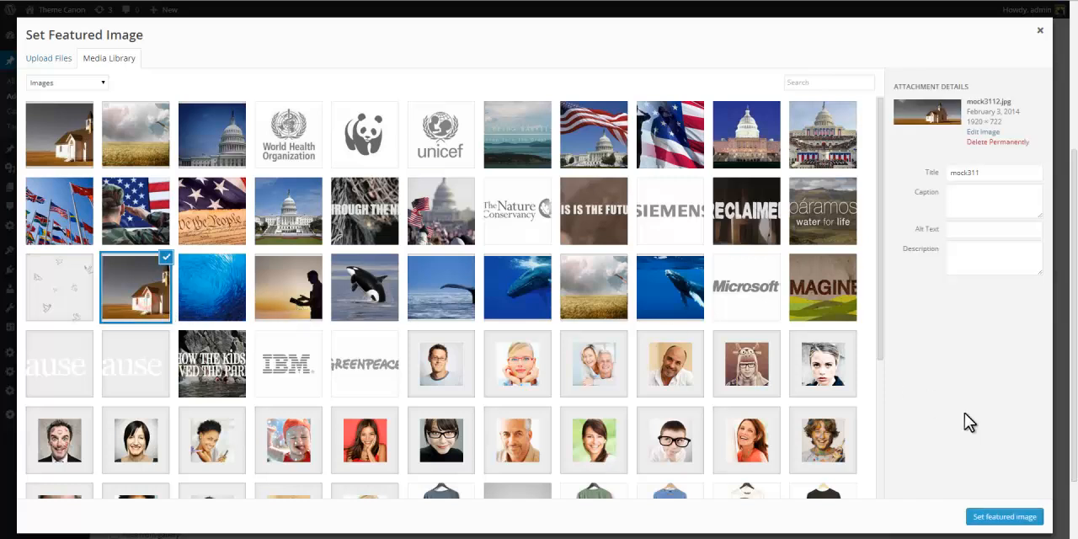
left_click(994, 524)
Publish the post.
scroll(1002, 527, "up", 4)
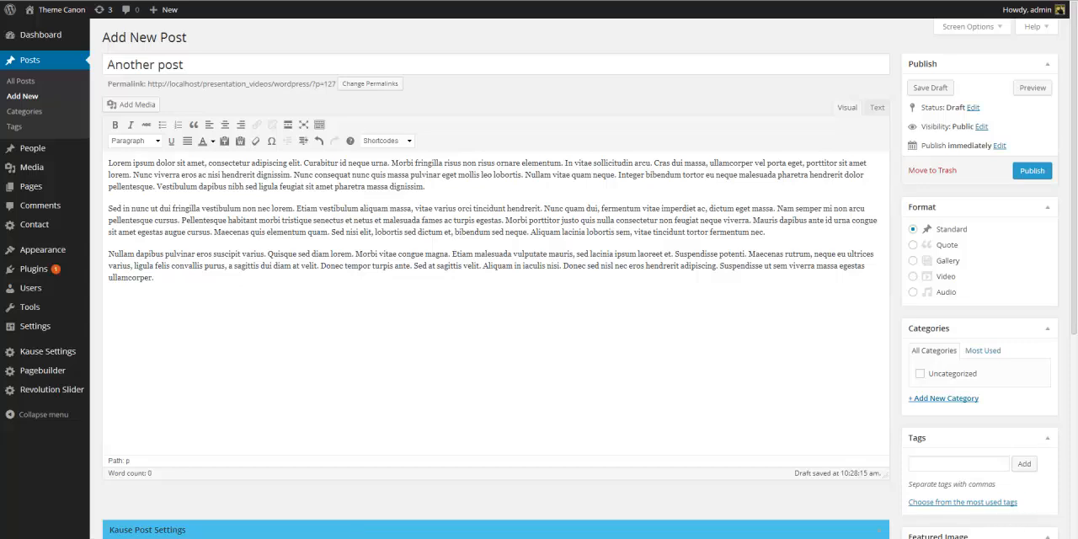
left_click(1033, 172)
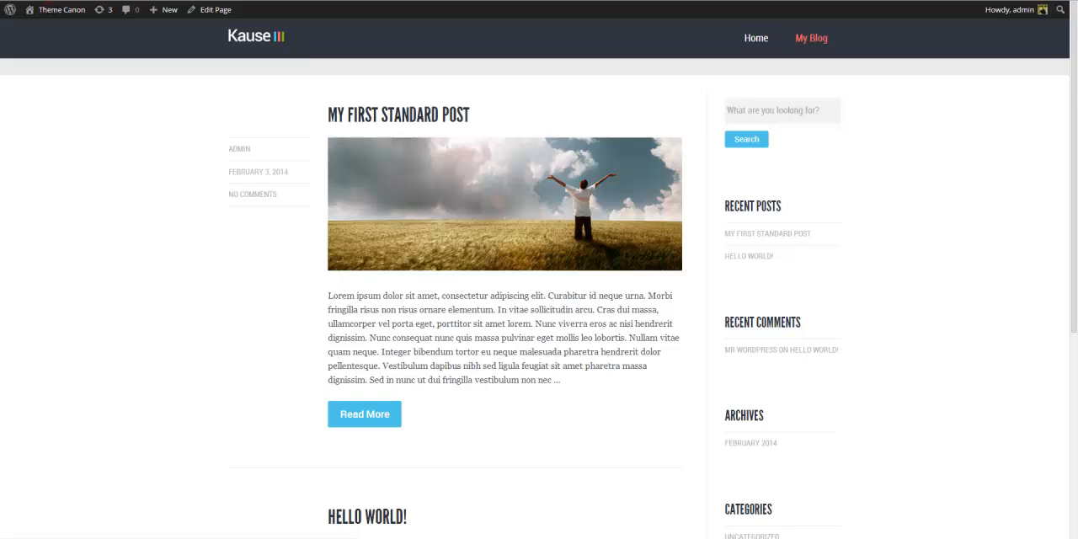
Reload the blog page and open the new post to view it on the site.
key("F5")
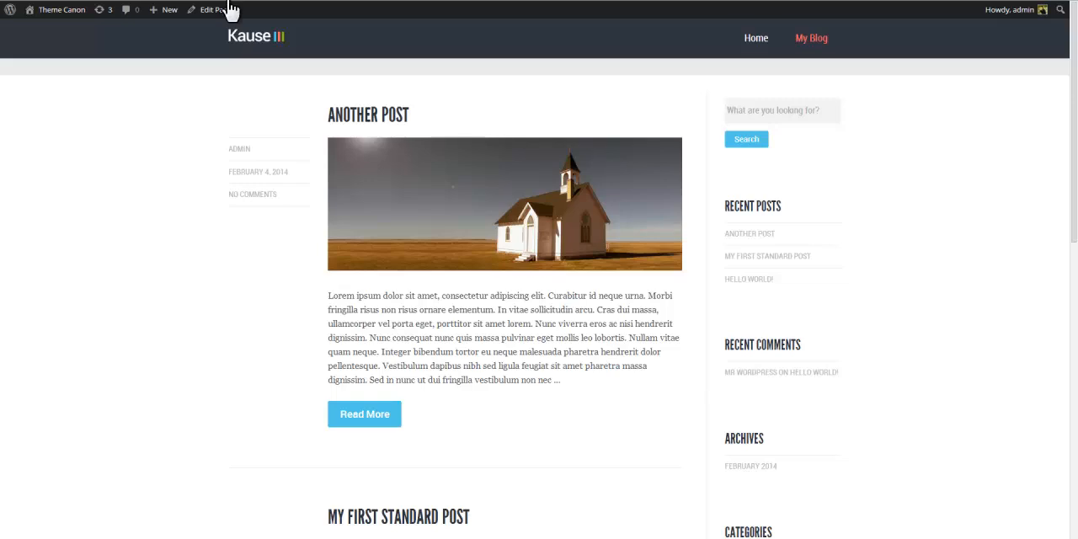
left_click(362, 418)
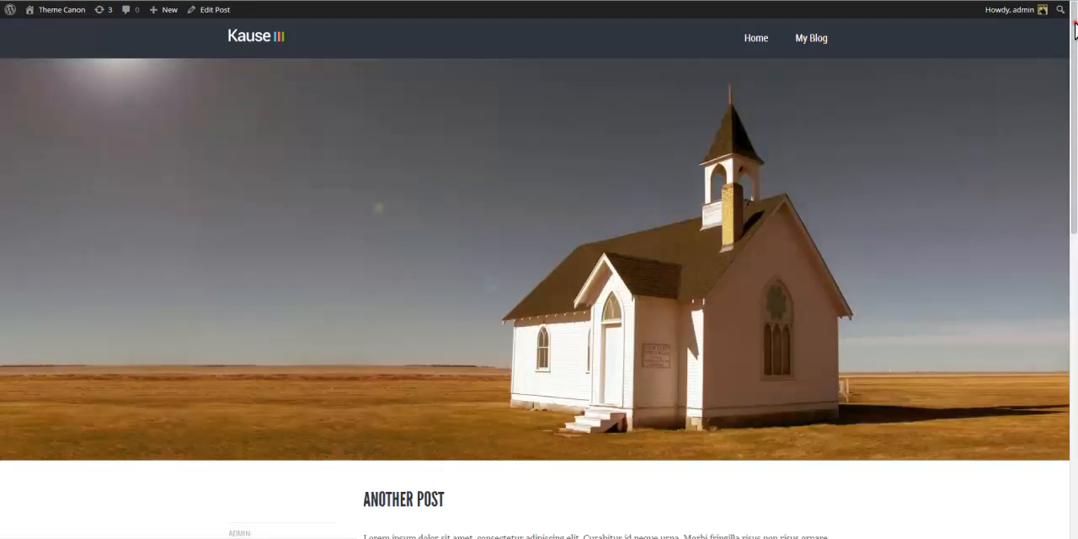
scroll(539, 270, "down", 3)
left_click_drag(1075, 160, 1075, 337)
Change the post's Post style to Featured boxed and update the post.
left_click(1042, 526)
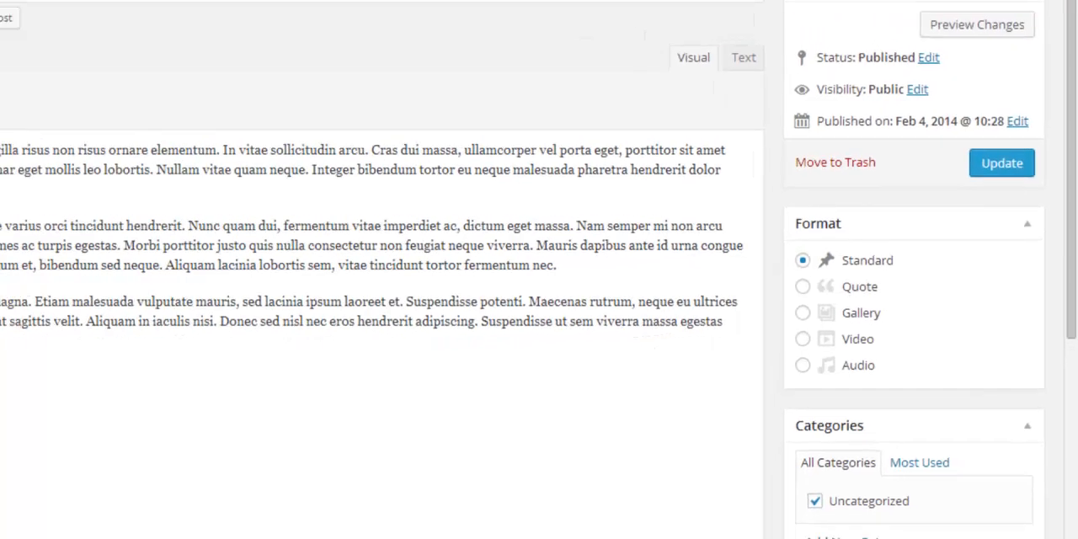
left_click_drag(1076, 55, 1076, 287)
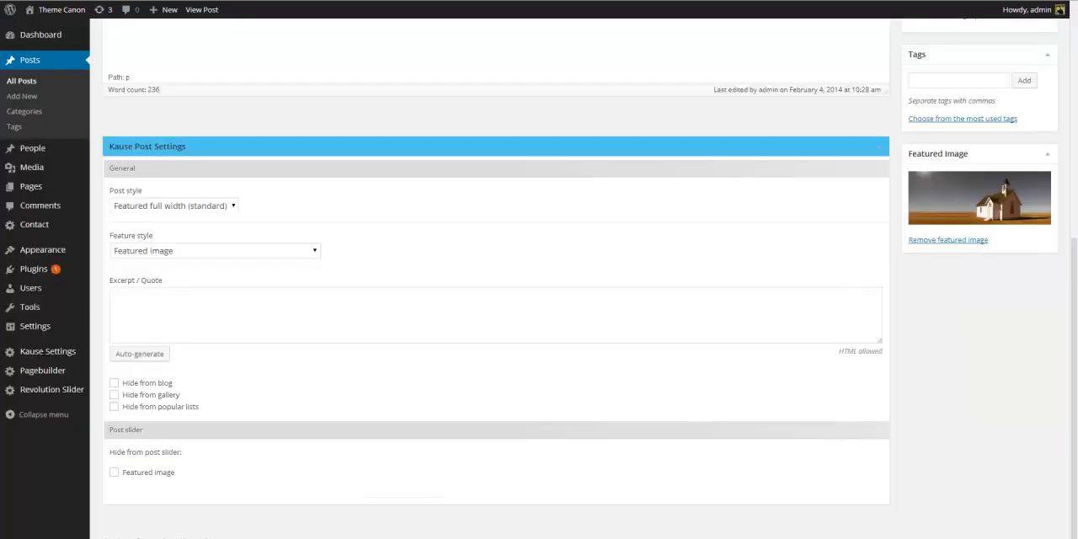
left_click(229, 209)
left_click(223, 234)
scroll(943, 265, "up", 8)
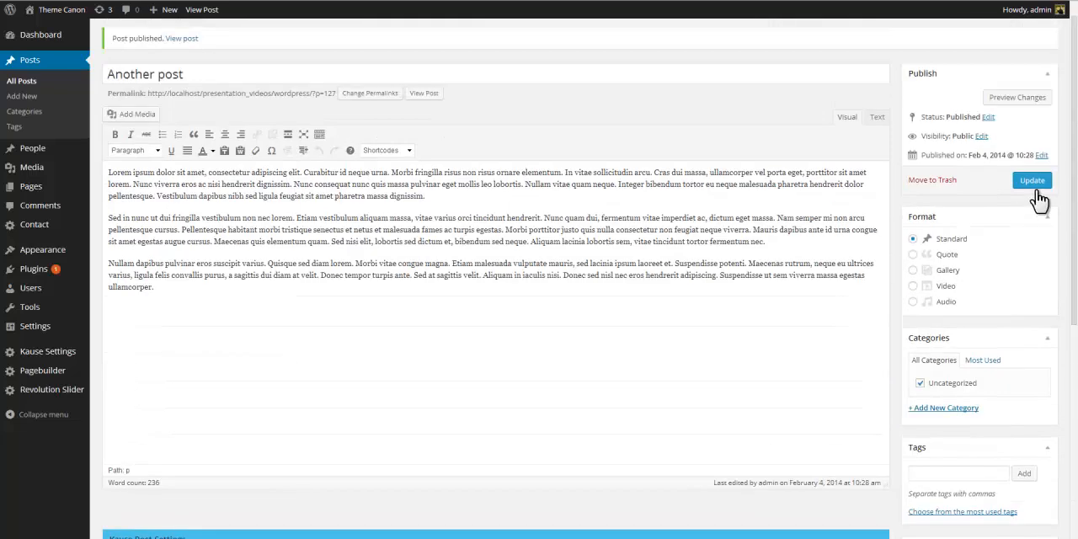
left_click(1029, 181)
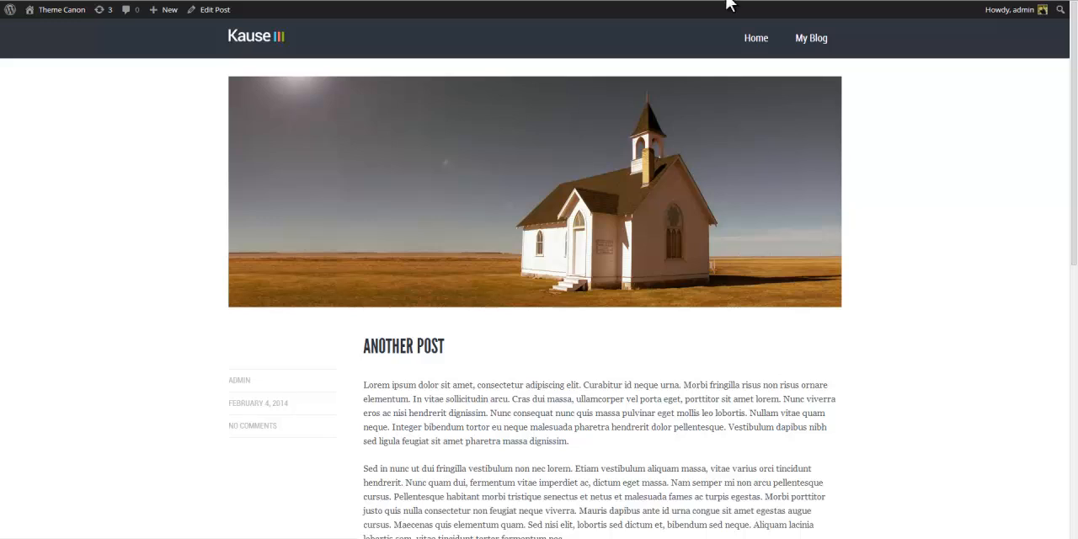
Change the Post style to Featured compact, update the post, and preview it on the blog.
left_click(822, 47)
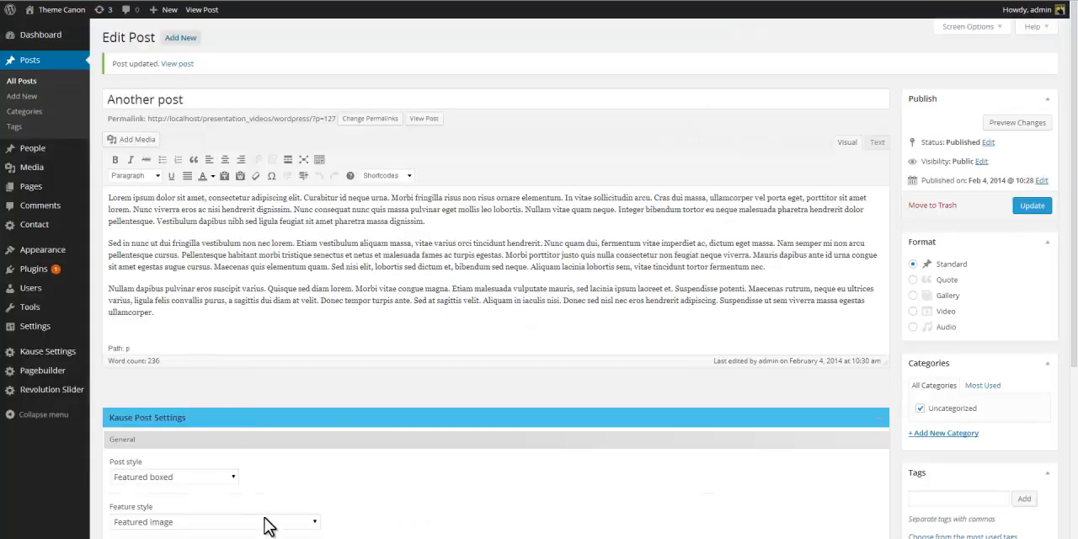
left_click(232, 477)
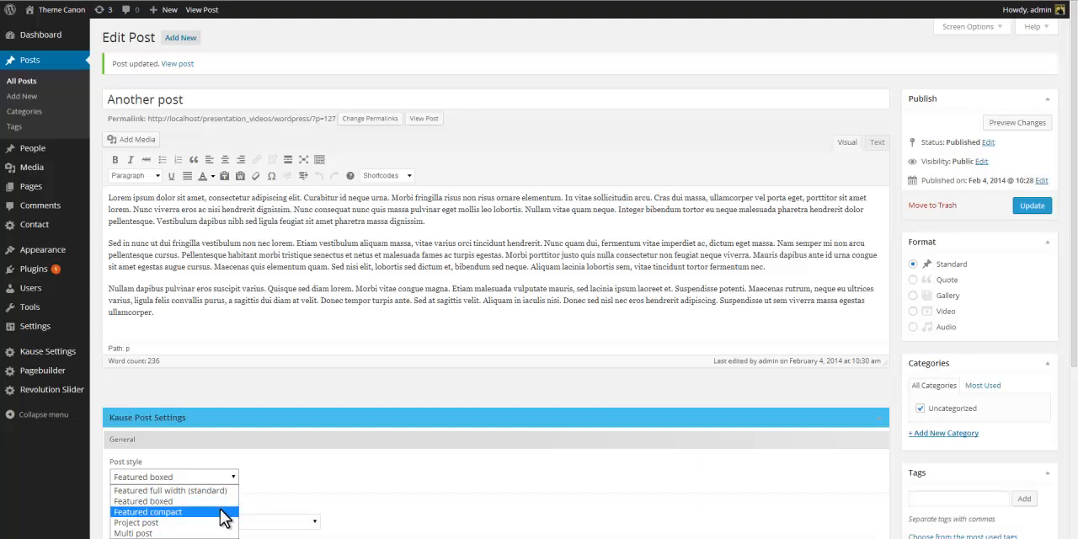
left_click(225, 512)
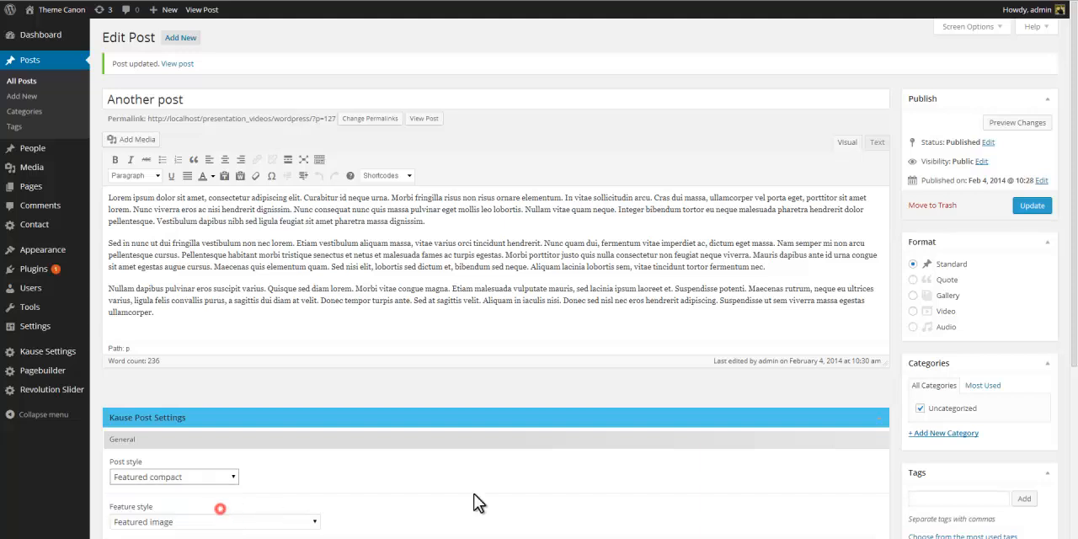
left_click(1034, 206)
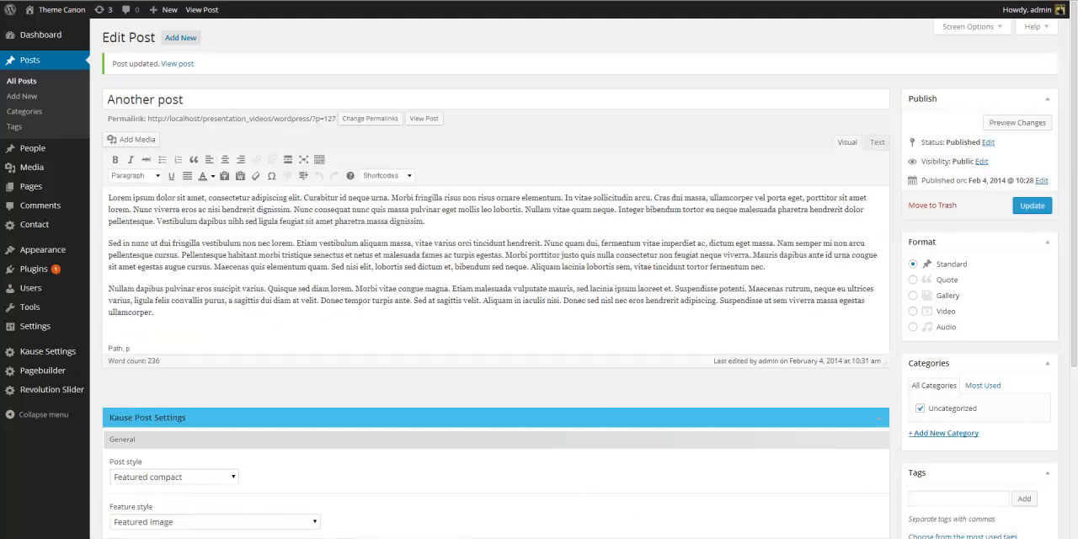
left_click(54, 8)
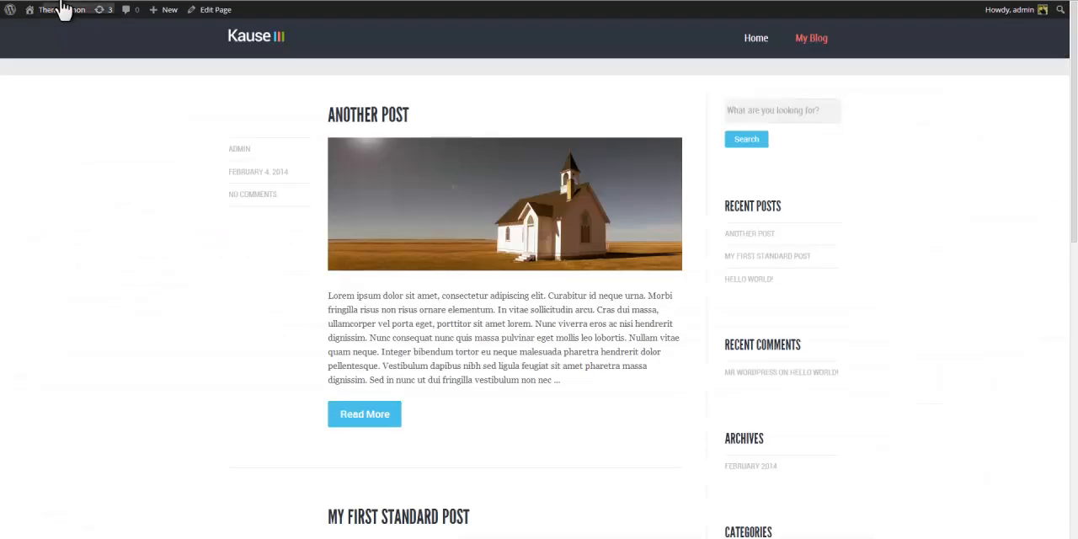
left_click(332, 412)
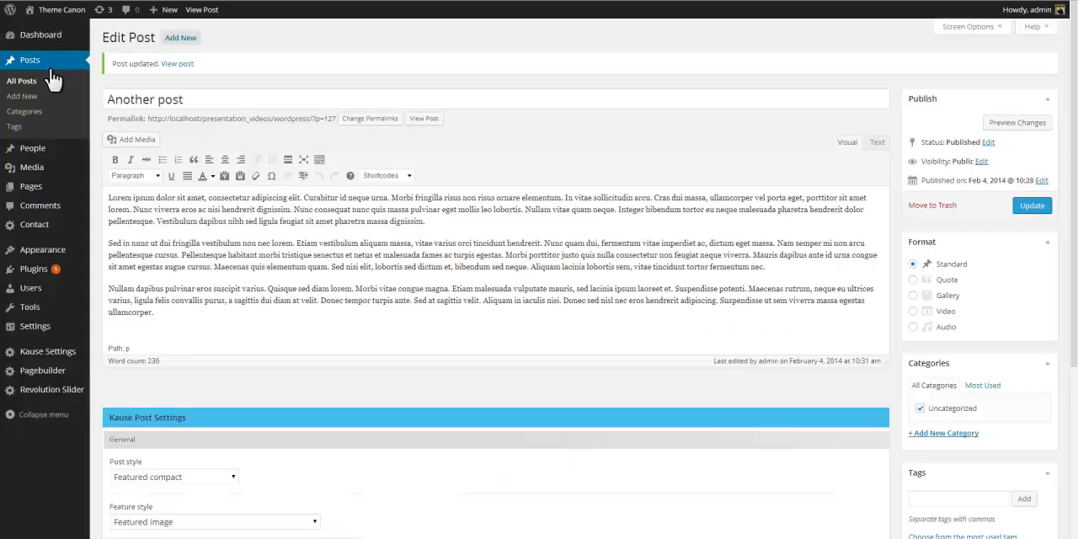
Change the Post style to Project post and update the post.
scroll(314, 455, "down", 2)
scroll(314, 446, "down", 1)
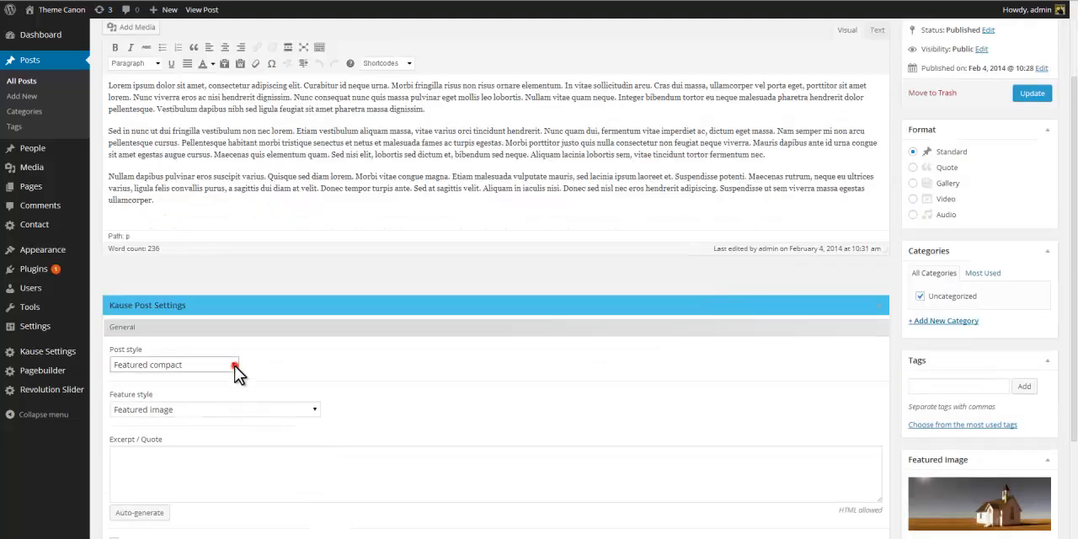
left_click(234, 365)
left_click(223, 410)
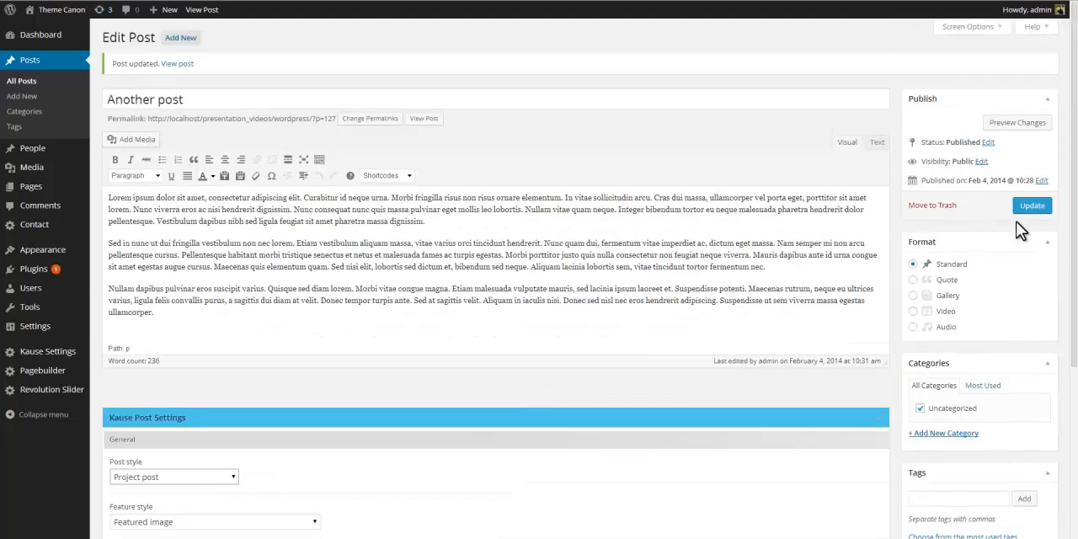
left_click(1033, 209)
Replace the featured image with the Capitol building image from the media library.
scroll(975, 300, "down", 3)
scroll(974, 303, "down", 1)
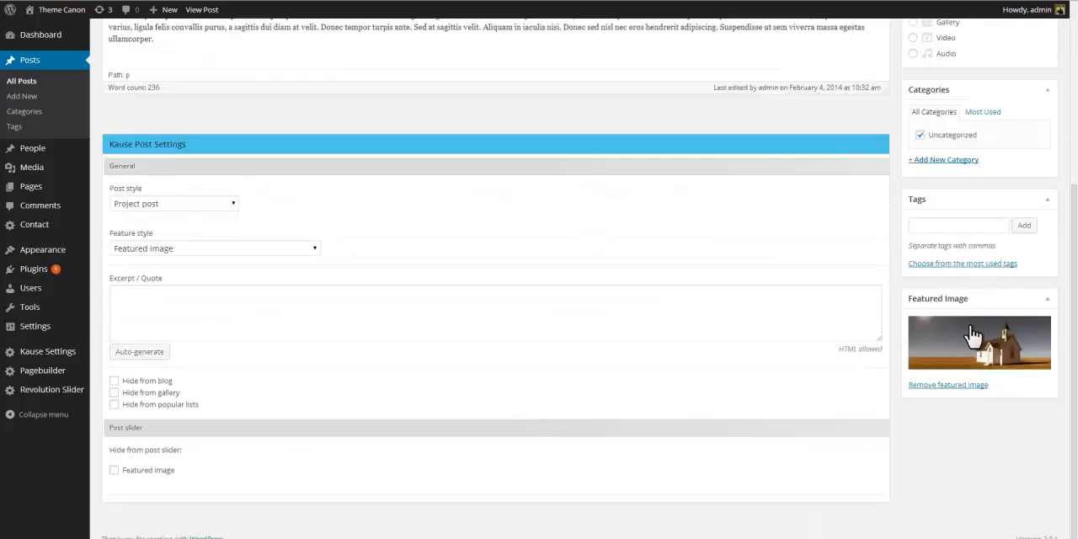
left_click(975, 385)
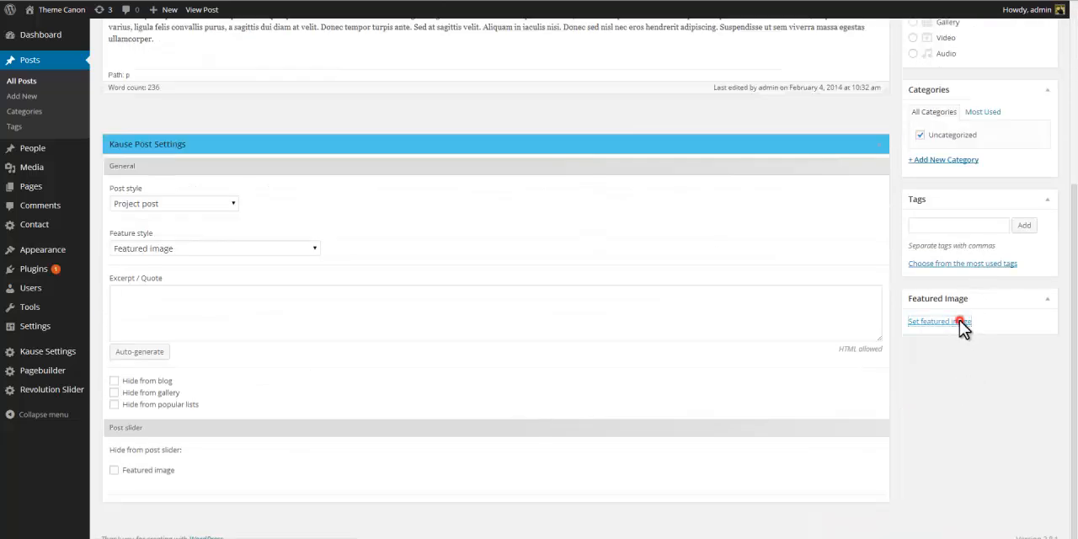
left_click(960, 323)
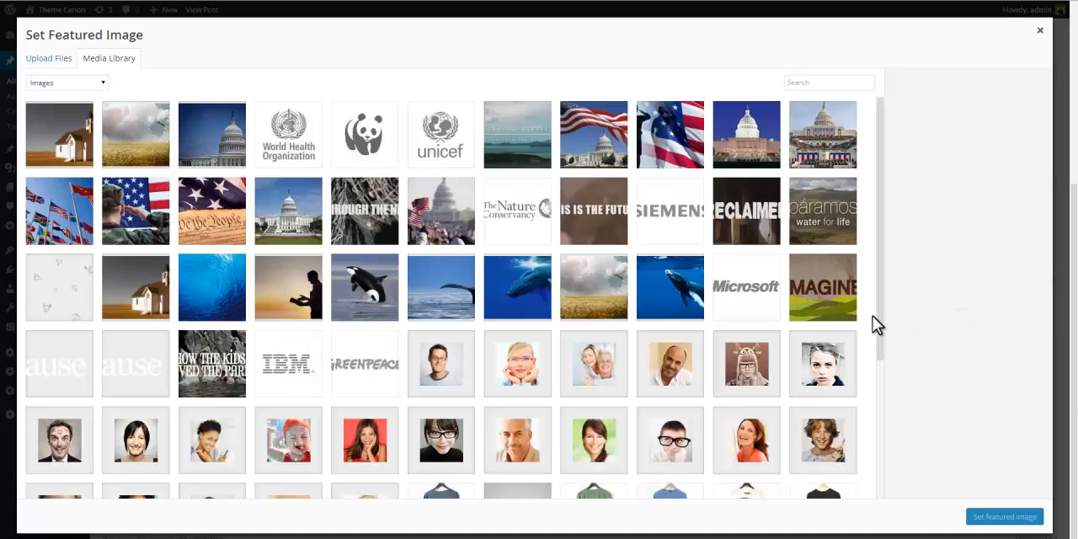
left_click(364, 303)
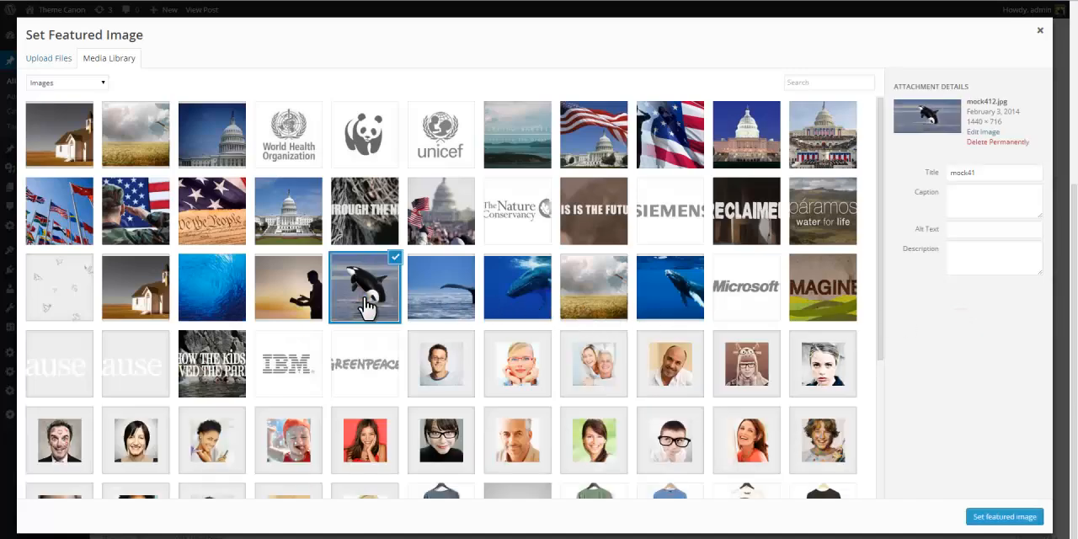
left_click(284, 222)
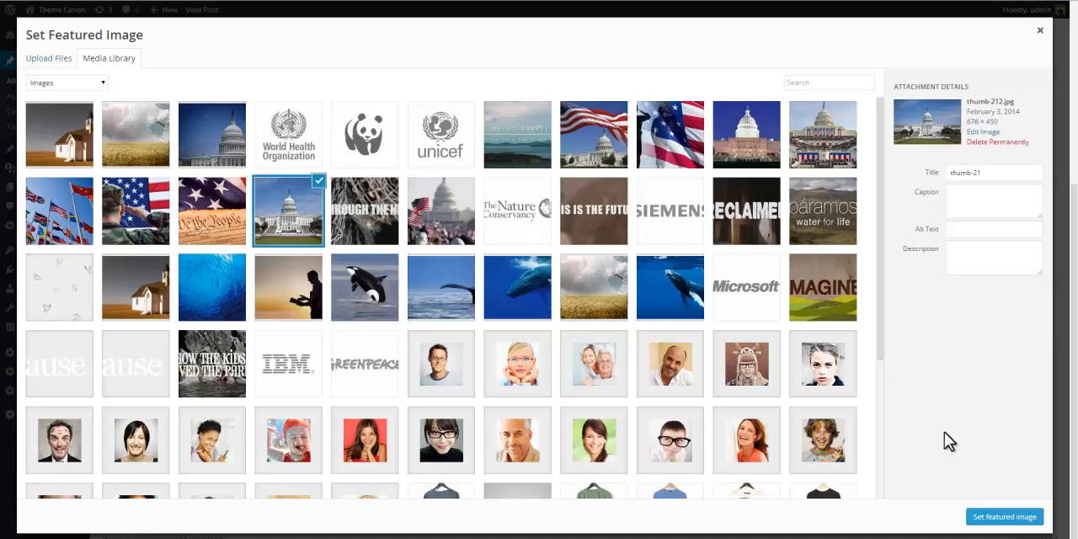
left_click(1003, 516)
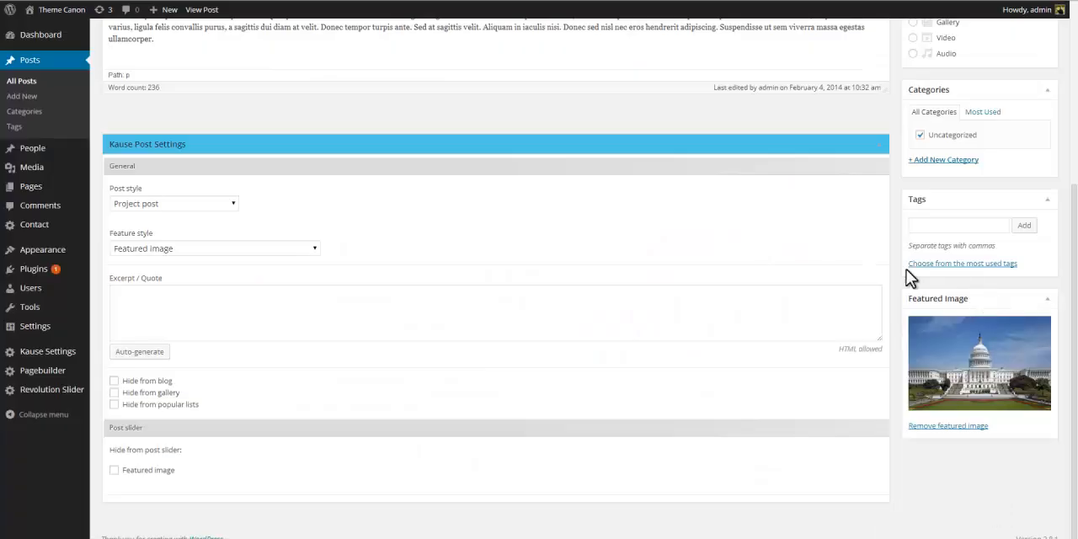
Delete all body text after "hendrerit dignissim." in the first paragraph and update the post.
scroll(751, 290, "up", 3)
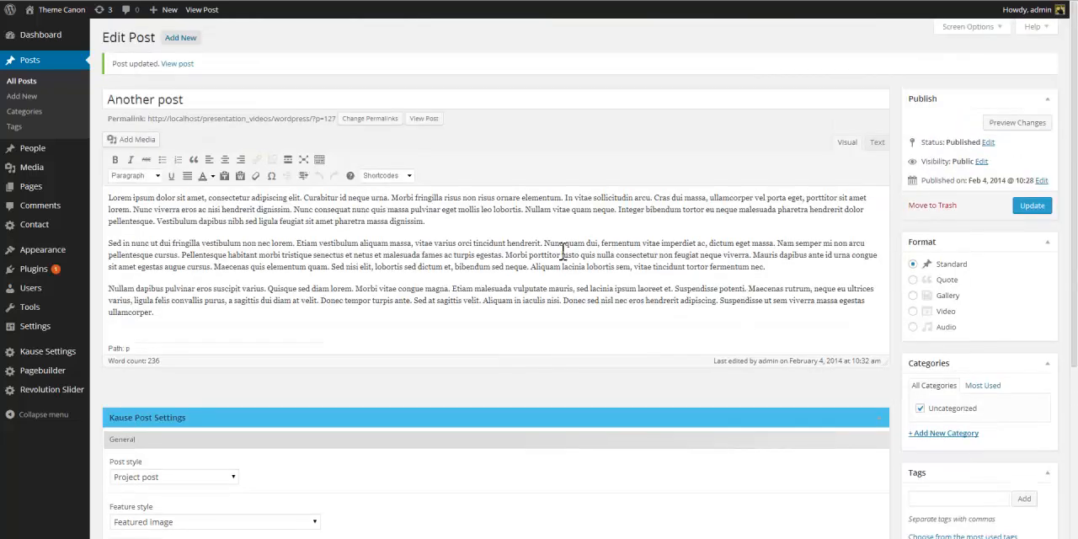
left_click(292, 209)
left_click_drag(292, 209, 341, 352)
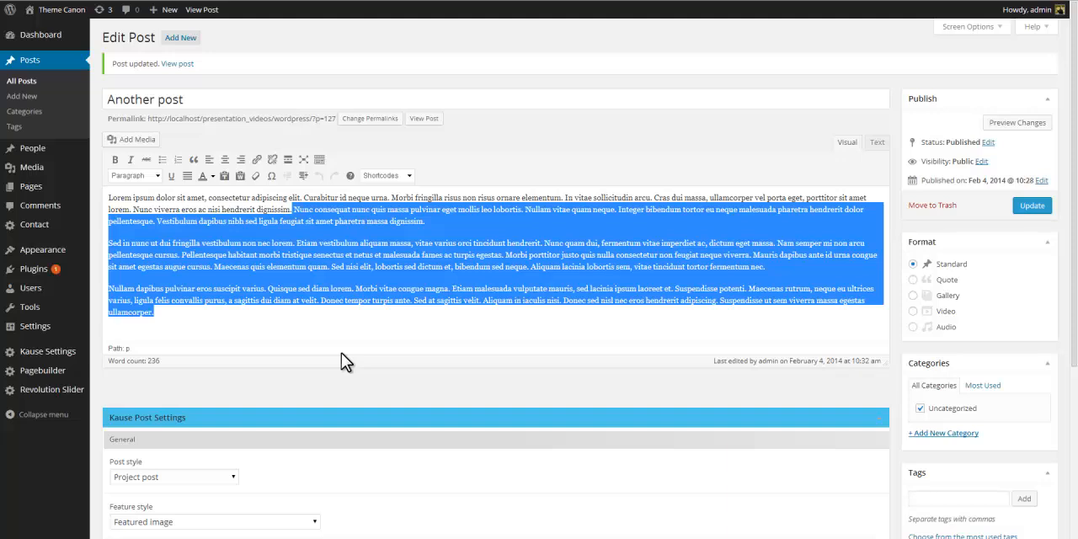
key("Delete")
left_click(1035, 207)
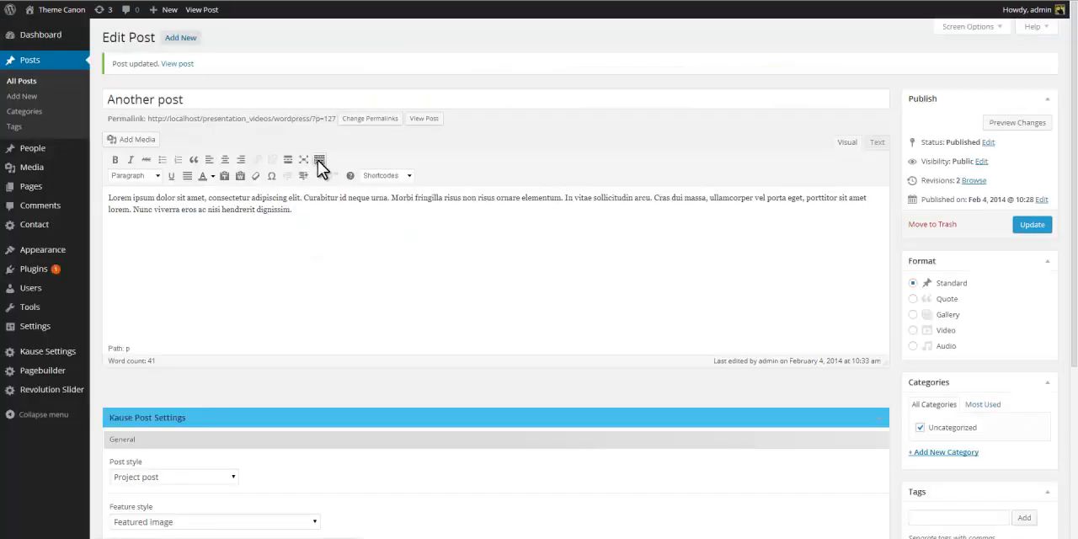
Insert a Button shortcode on a new line below the first paragraph and update the post.
left_click(319, 160)
left_click(319, 161)
left_click(408, 176)
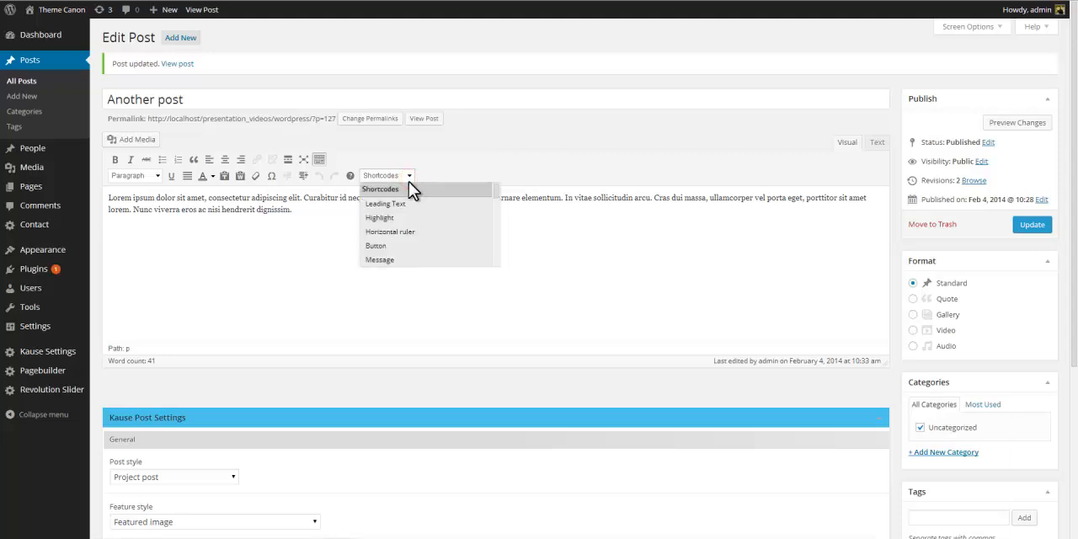
mouse_move(497, 192)
left_mouse_down()
mouse_move(497, 265)
mouse_move(494, 193)
left_mouse_up()
left_click(490, 169)
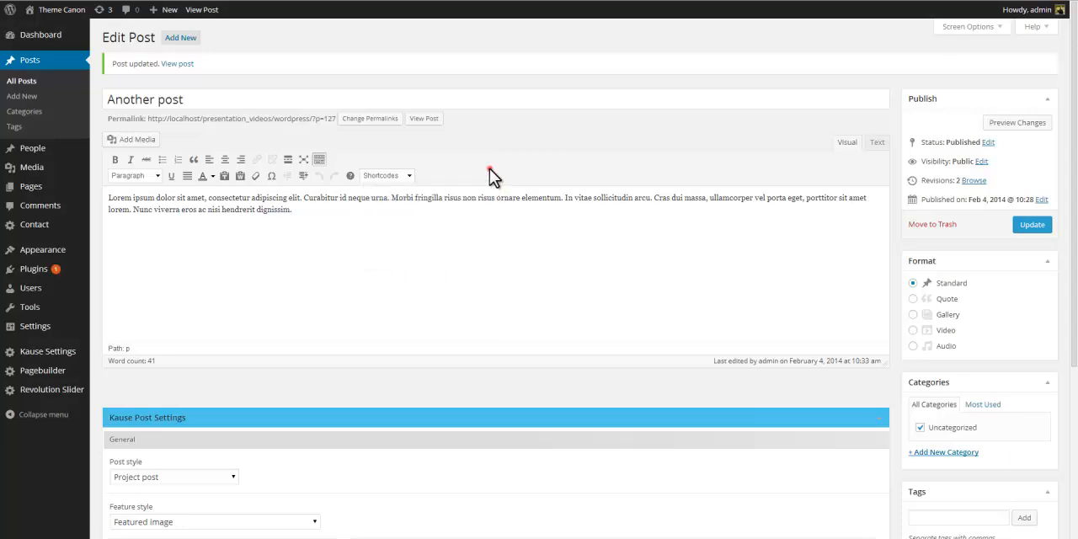
left_click(360, 211)
key("Return")
left_click(409, 175)
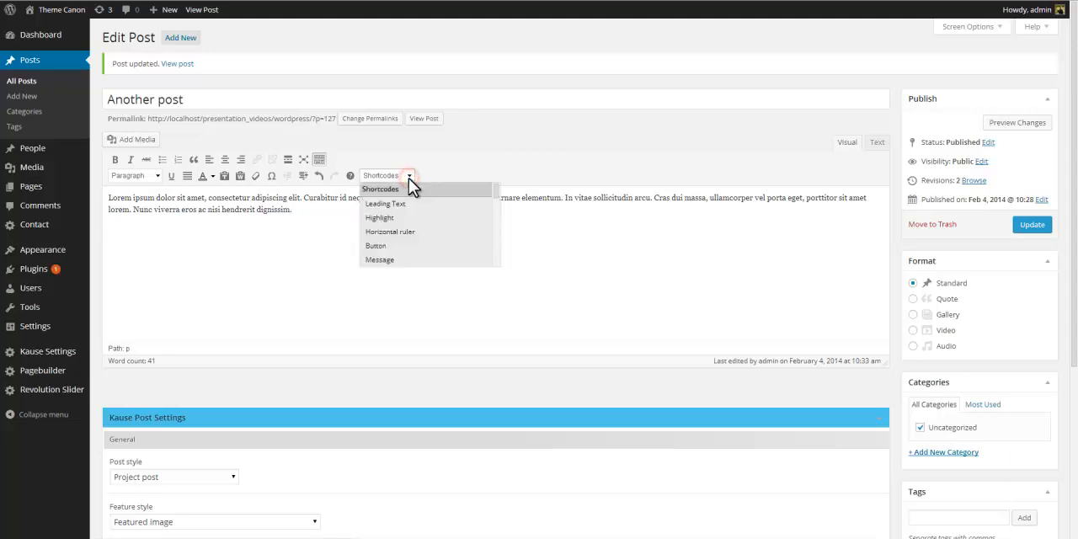
left_click(398, 245)
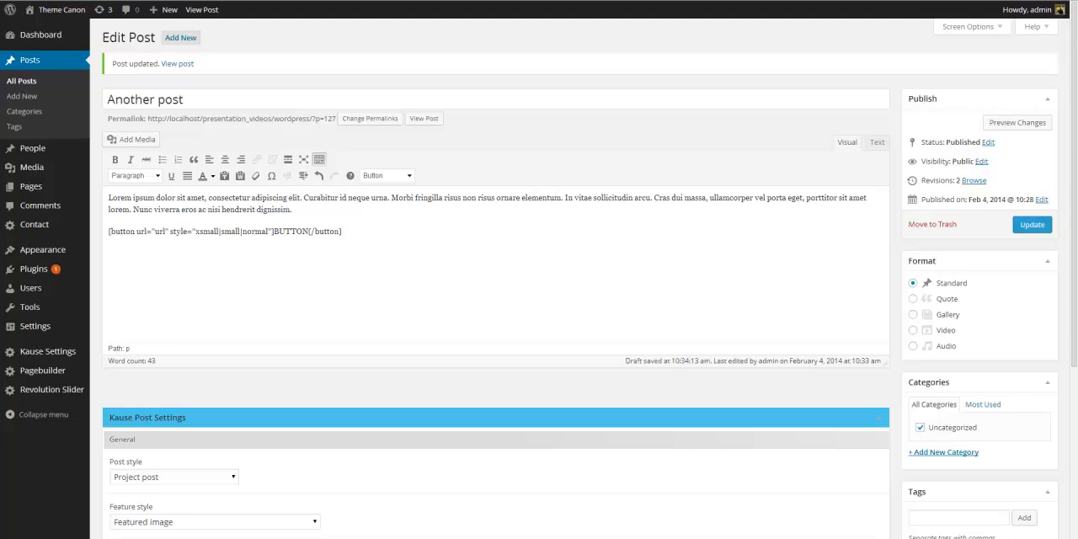
left_click(1026, 226)
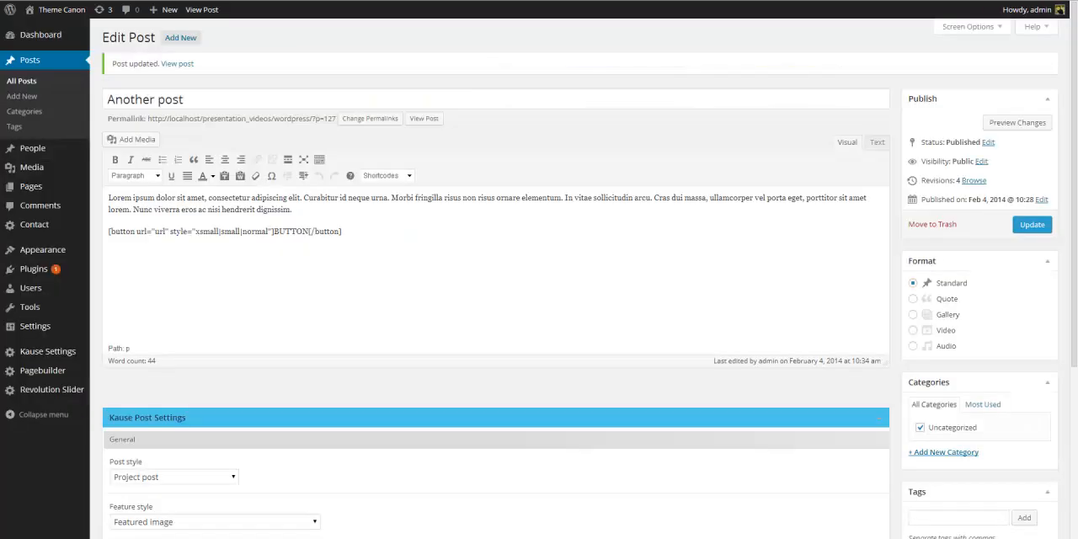
Change the button shortcode's label to Launch Project Site.
left_click(275, 231)
left_click_drag(297, 234, 310, 233)
type("Launch Pro")
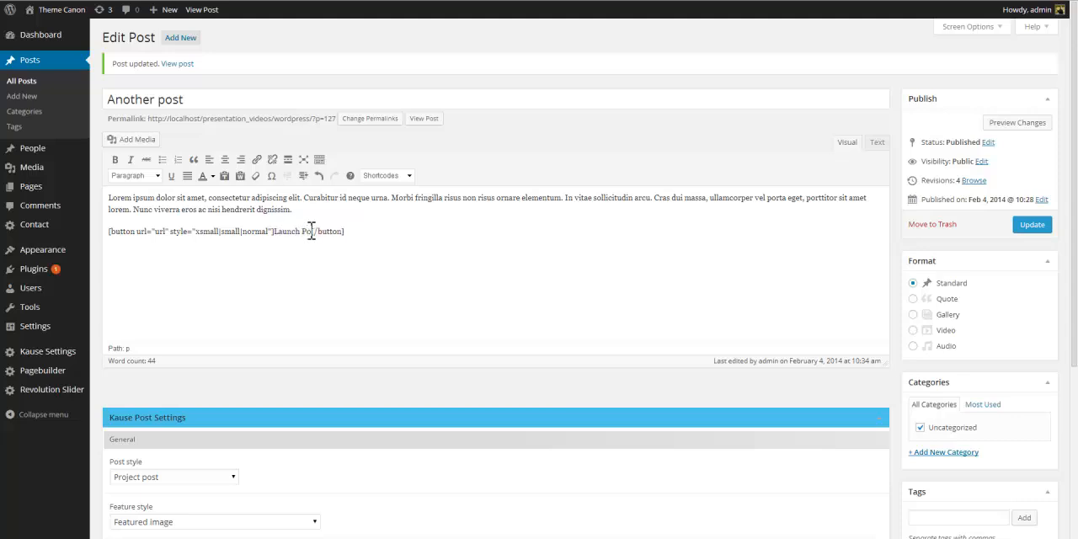
type("ject Site")
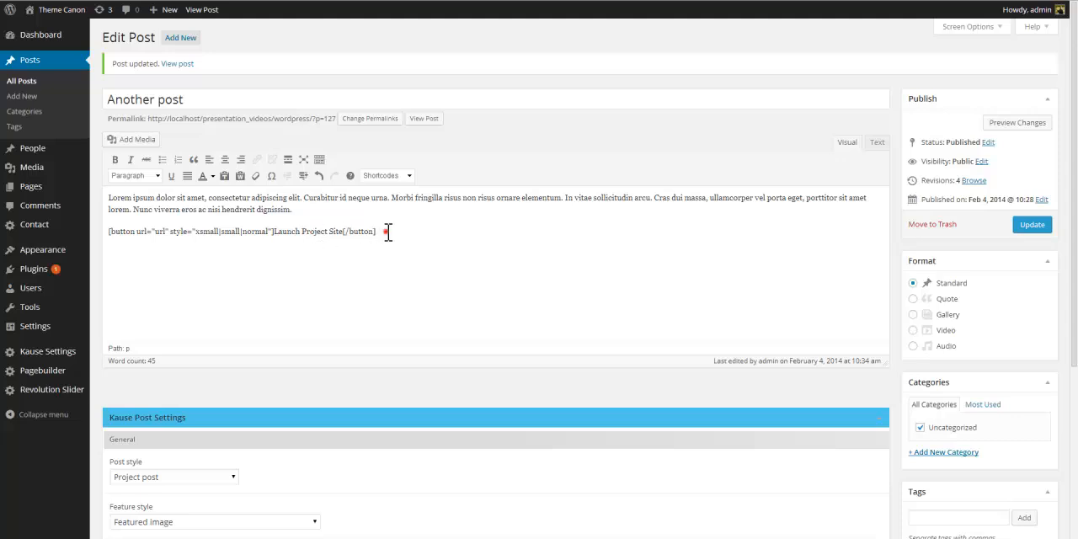
Replace the shortcode line with the text Launch Project Site and wrap that text in a Button shortcode.
left_click_drag(384, 231, 109, 240)
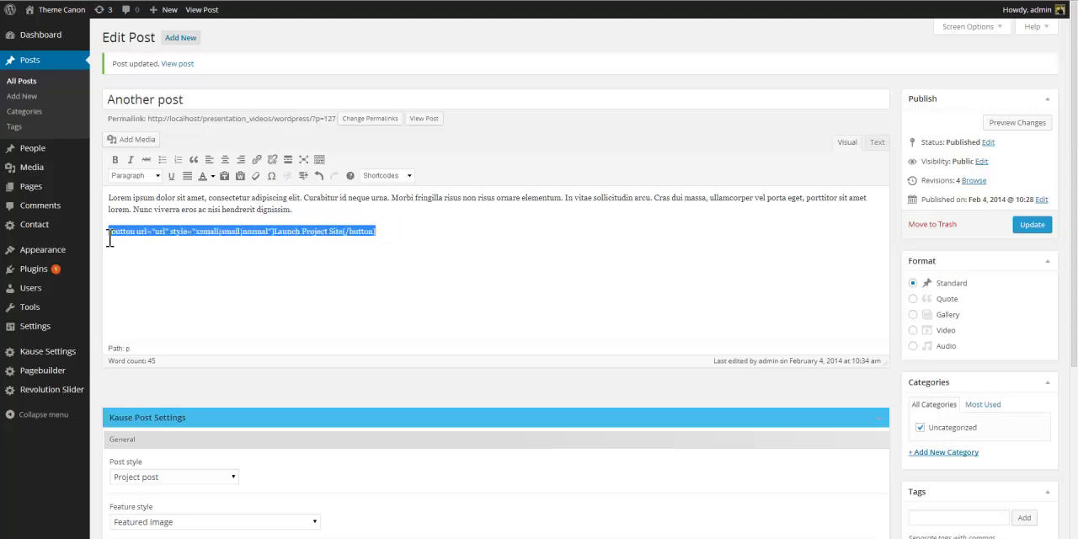
key("BackSpace")
type("Launc")
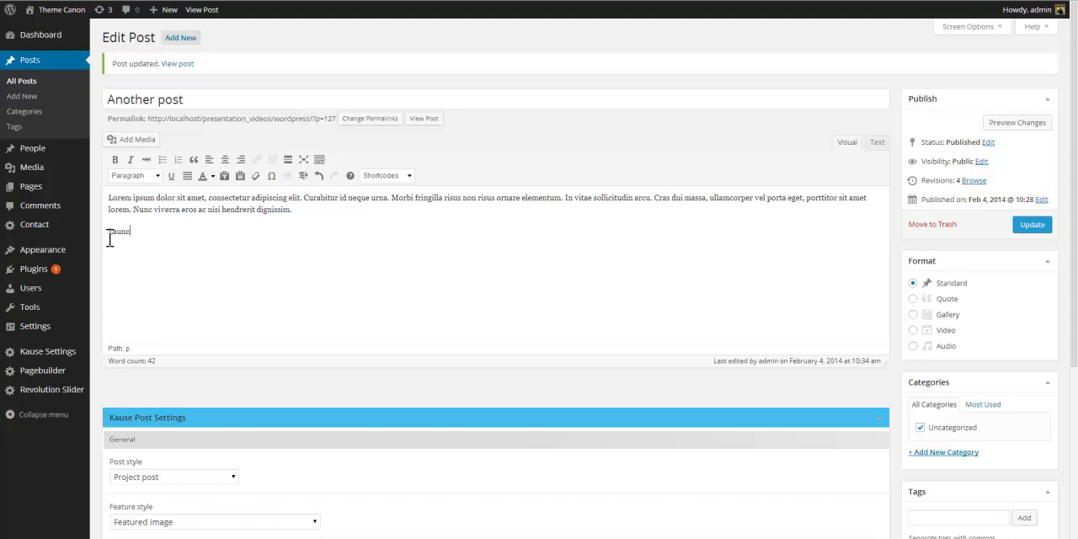
type("h Project Site")
key("shift+Home")
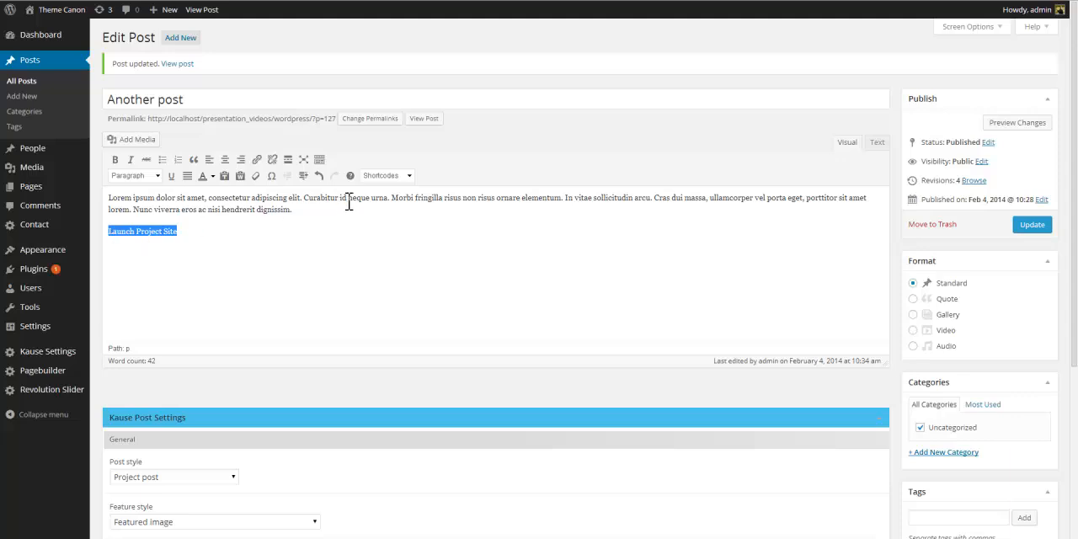
left_click(409, 175)
left_click(396, 247)
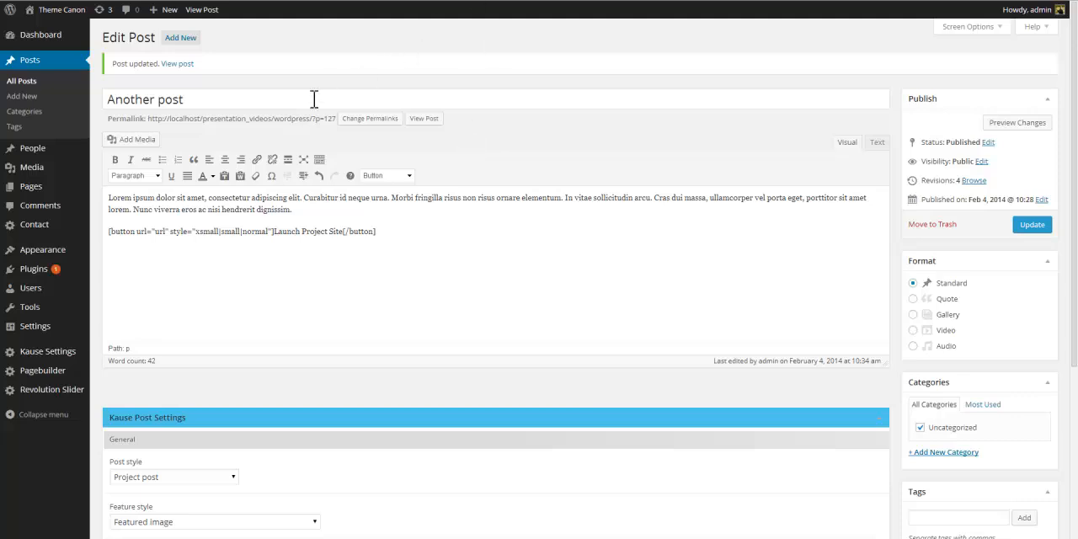
left_click(195, 231)
left_click_drag(197, 232, 270, 236)
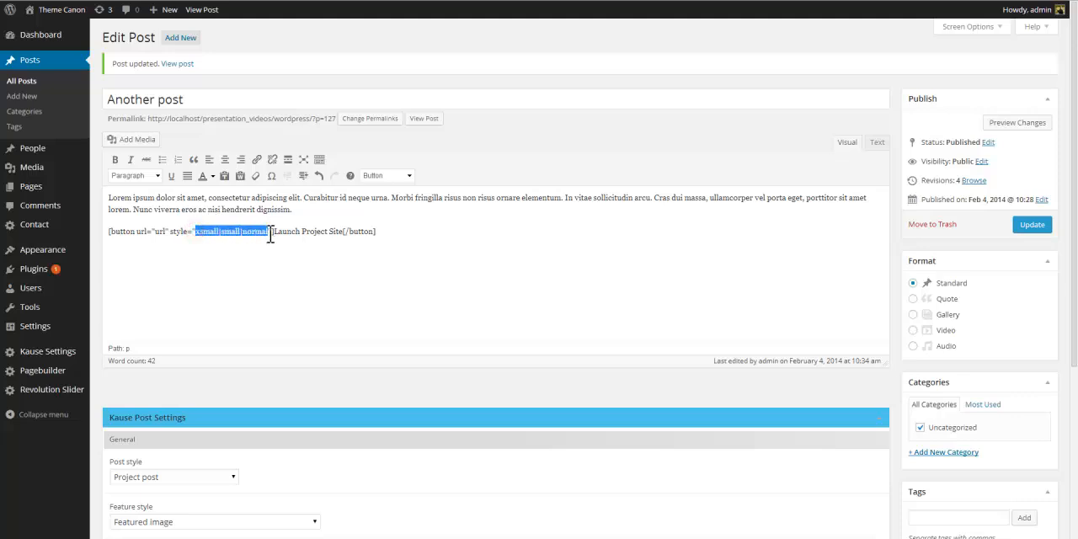
type("small")
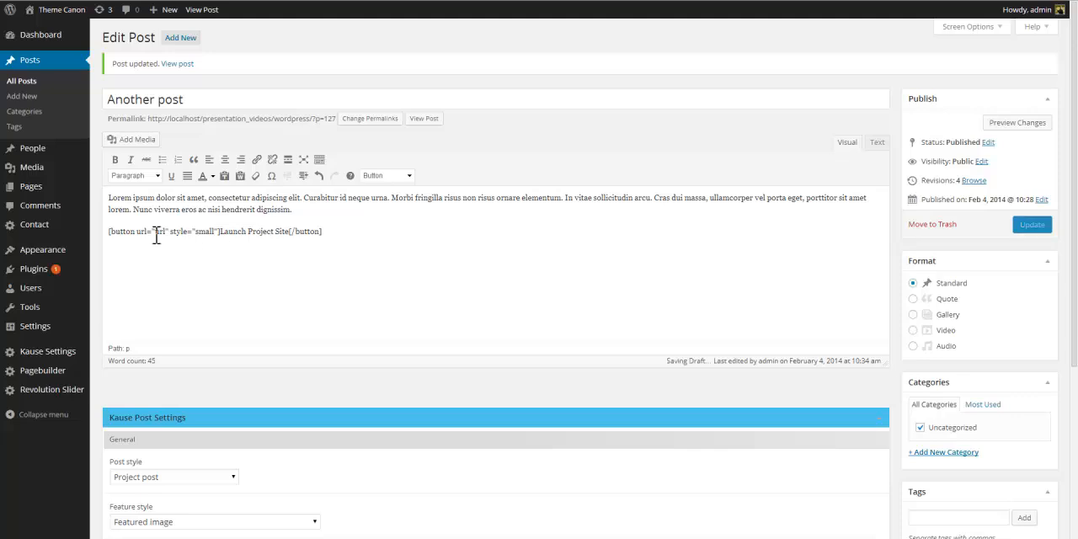
double_click(159, 232)
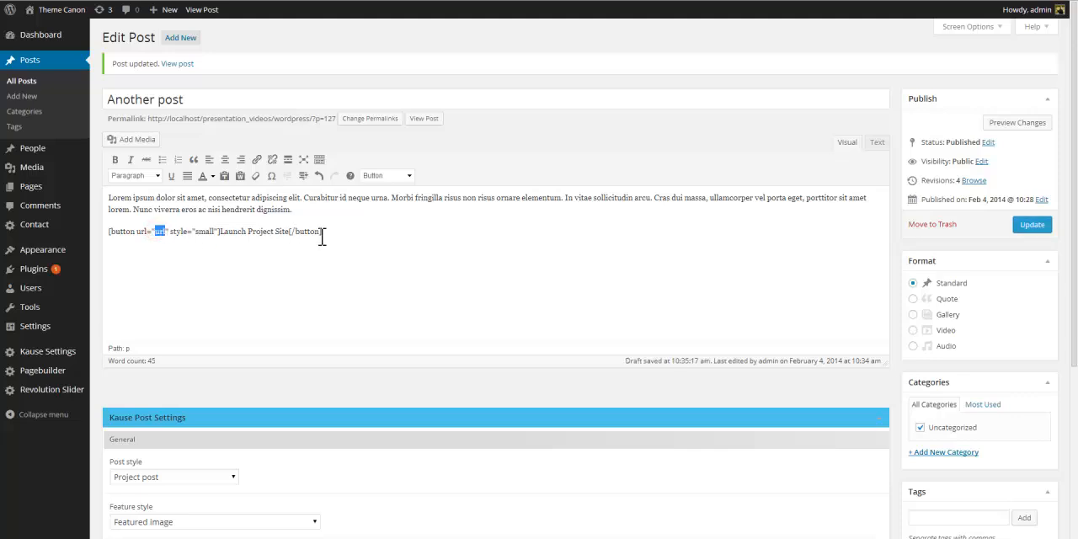
type("http://")
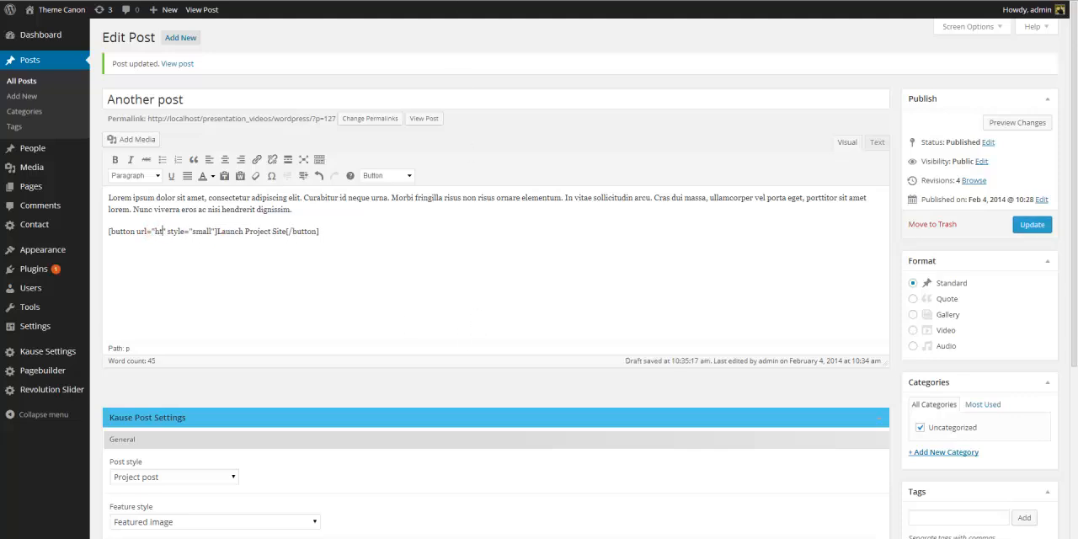
type("www.whiteh")
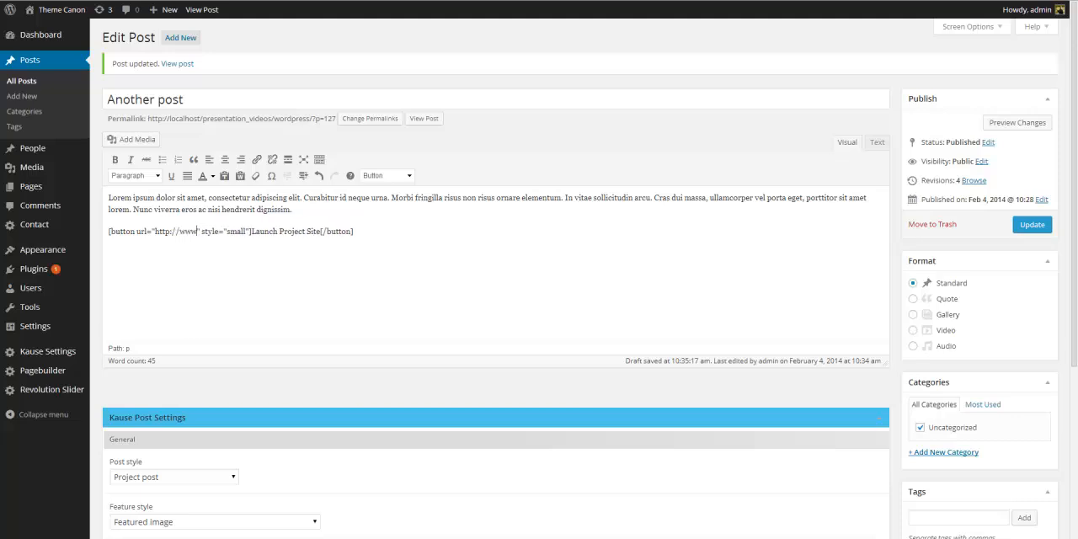
type("ouse.")
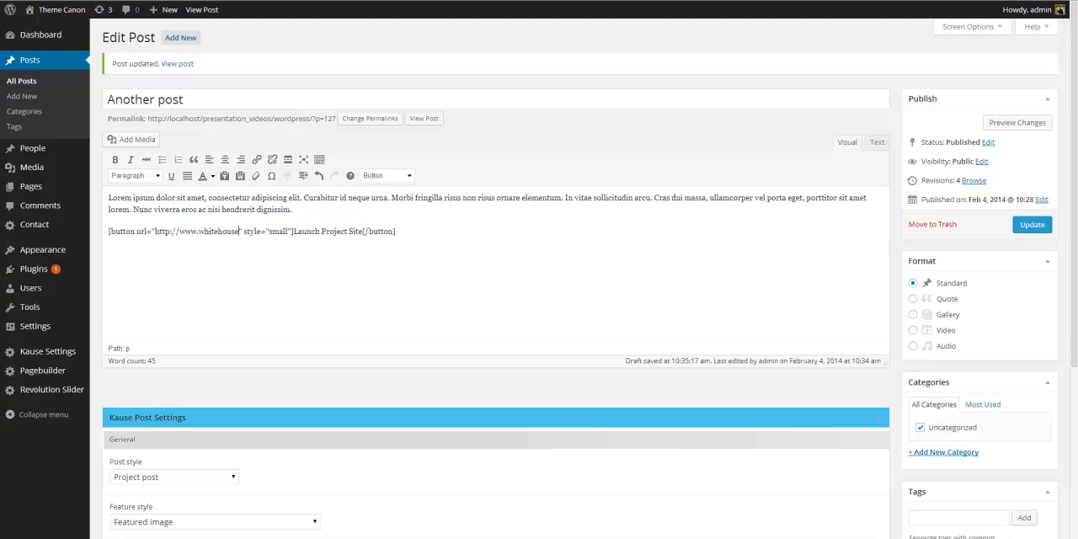
type("gov")
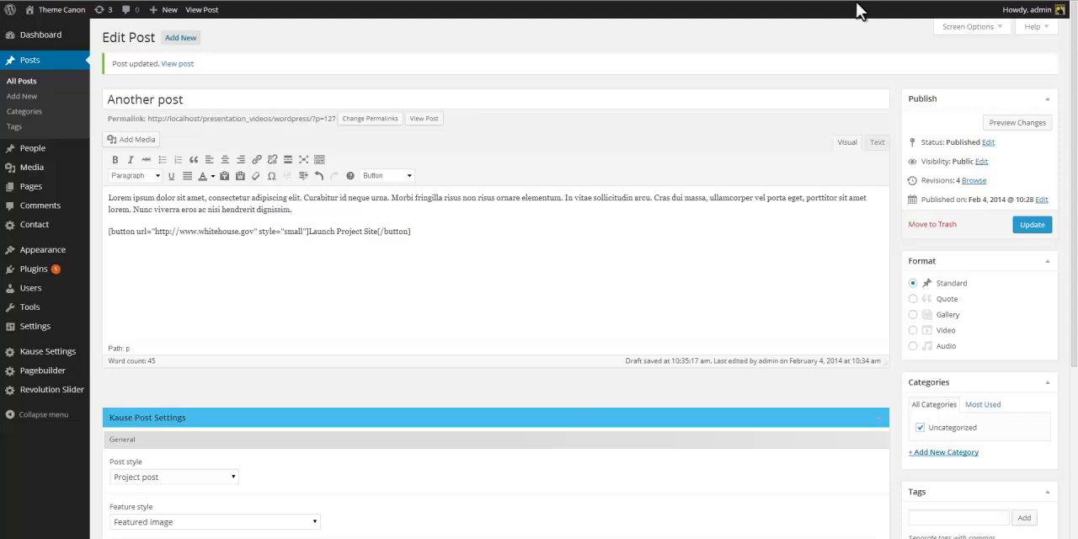
left_click(1025, 221)
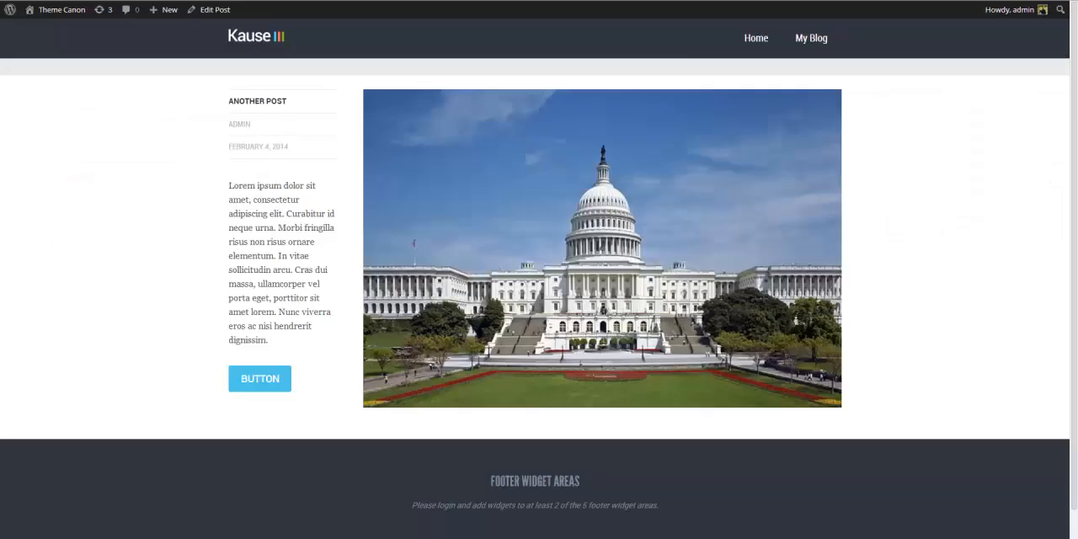
View the post on the site and test the Launch Project Site button link.
left_click(40, 0)
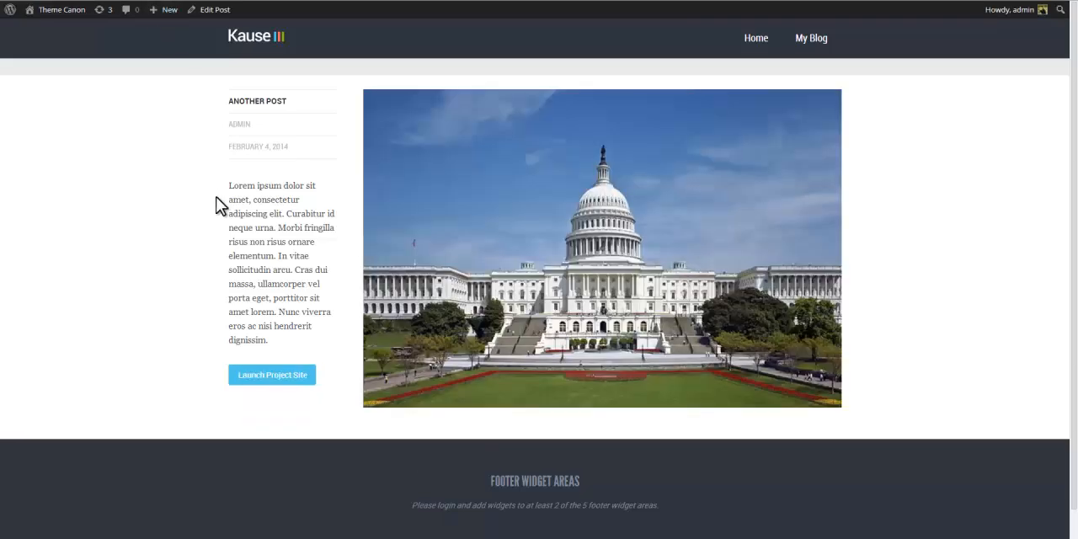
left_click(272, 377)
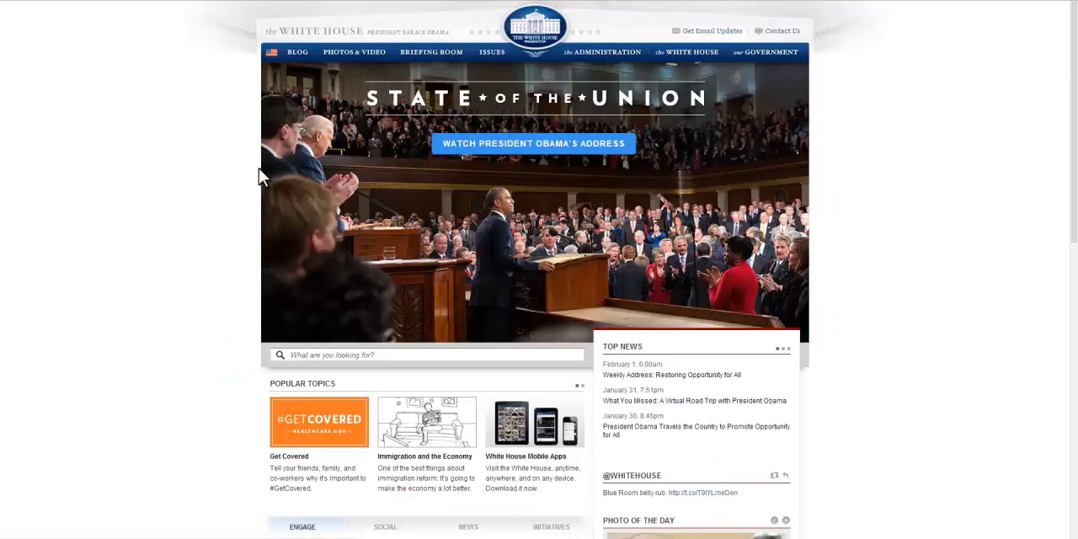
left_click(7, 0)
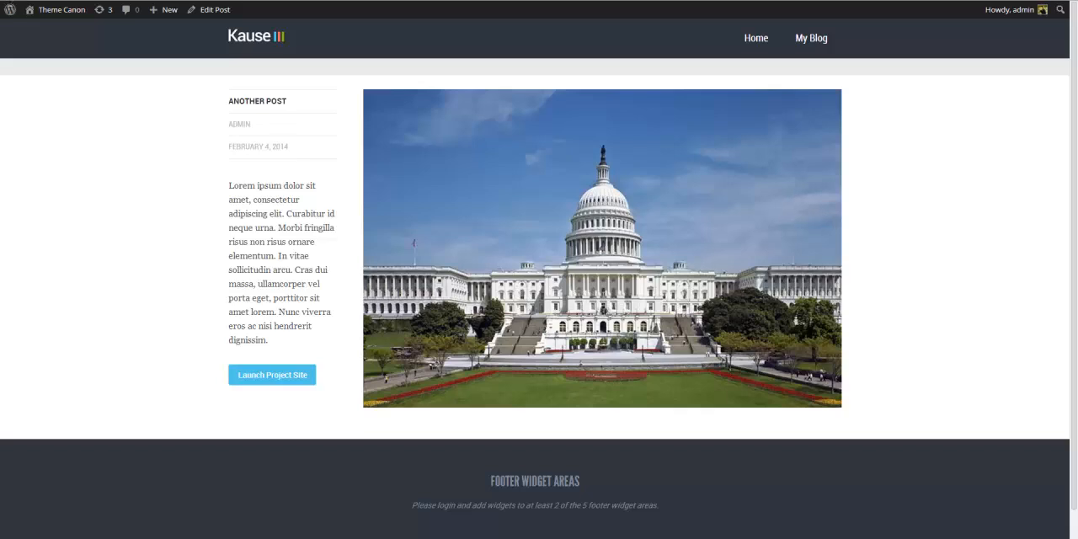
key("alt+Left")
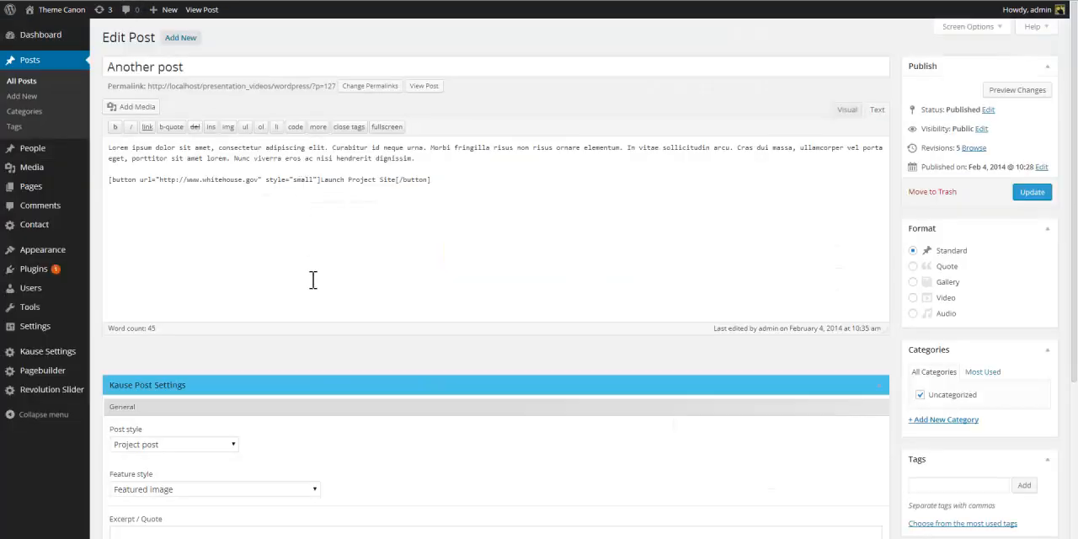
Add a new post titled Great Causes and paste several paragraphs of body text into it.
scroll(312, 279, "down", 2)
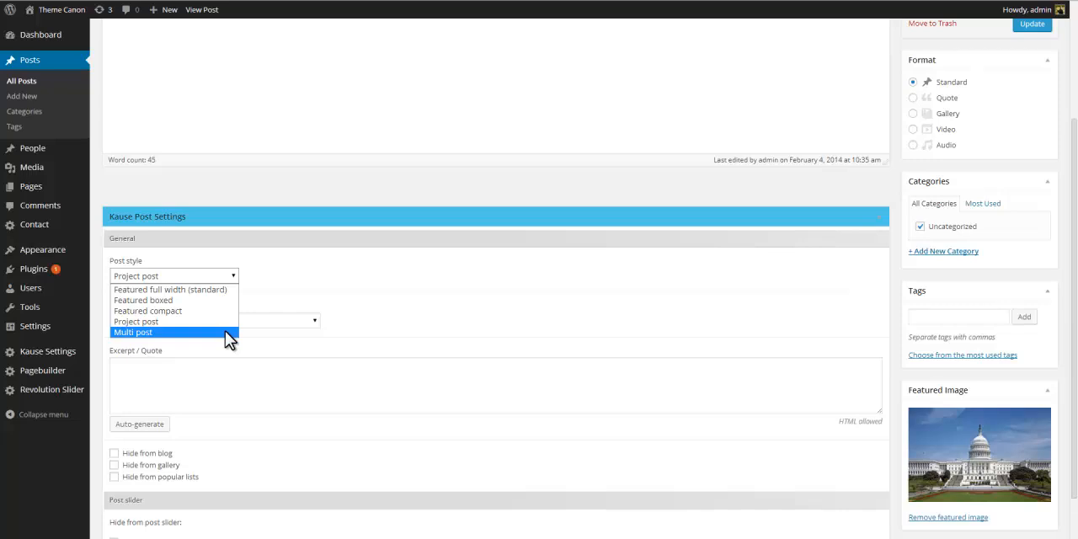
scroll(336, 234, "up", 2)
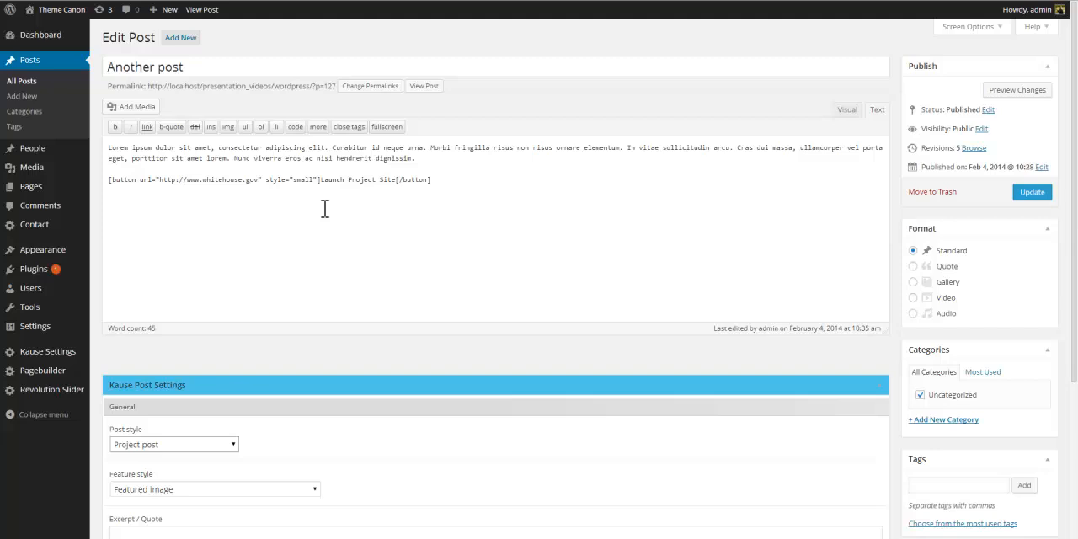
left_click(183, 43)
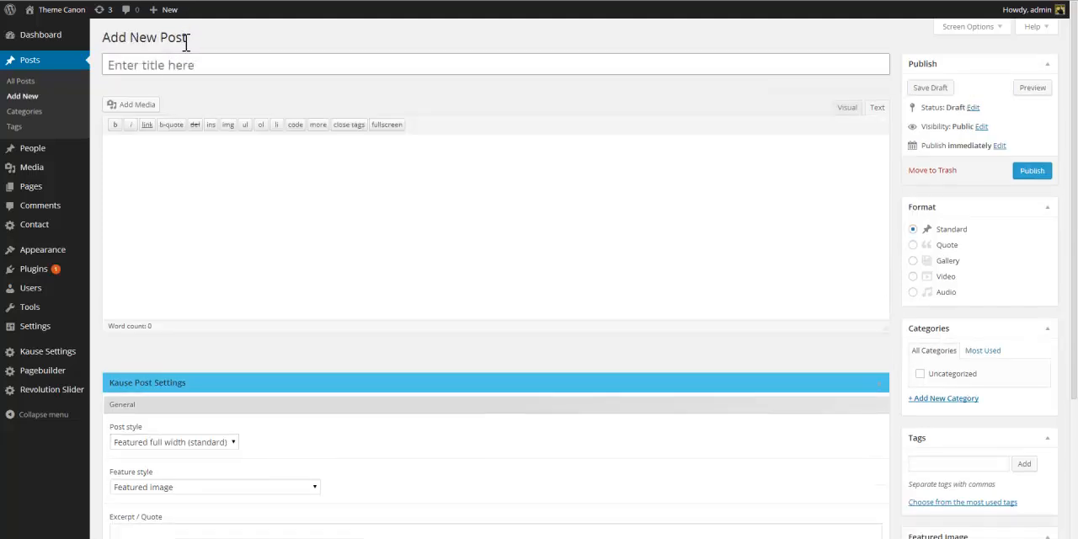
left_click(183, 64)
type("Great Causes")
left_click(185, 153)
key("ctrl+v")
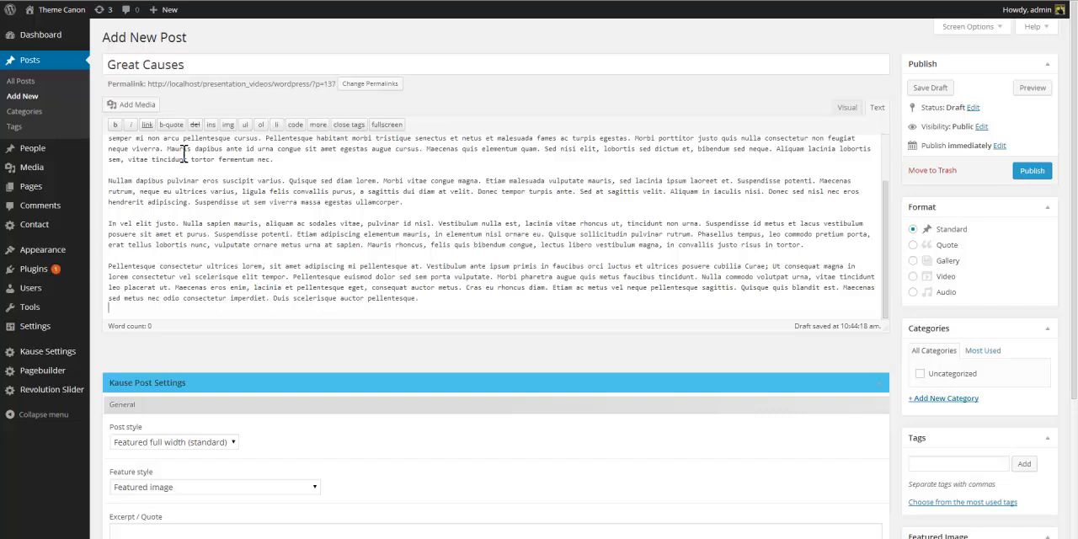
Set the featured image to the church-in-a-field image and change the Post style to Multi post.
scroll(383, 372, "down", 3)
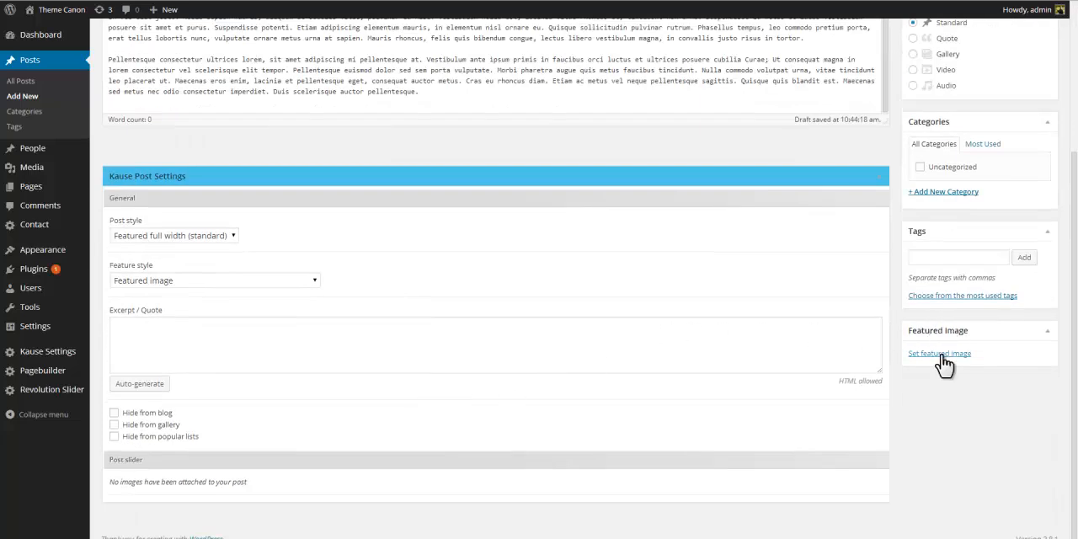
left_click(941, 355)
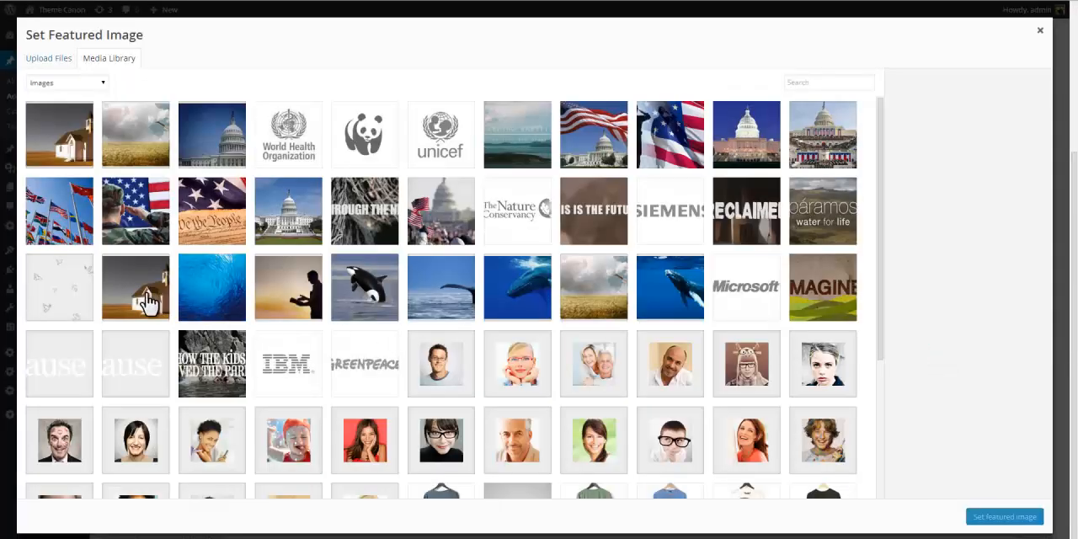
left_click(150, 304)
left_click(994, 518)
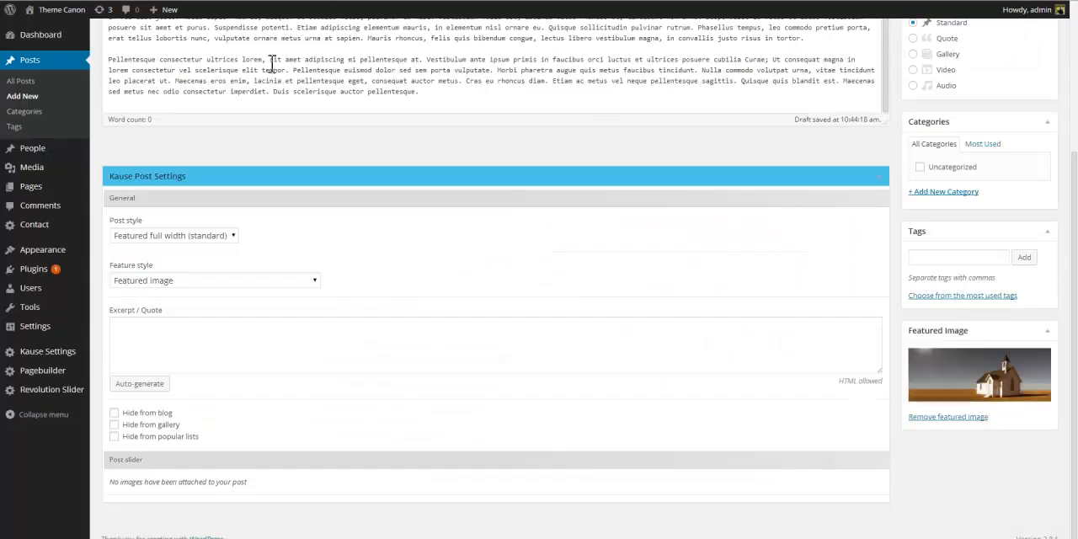
left_click(236, 236)
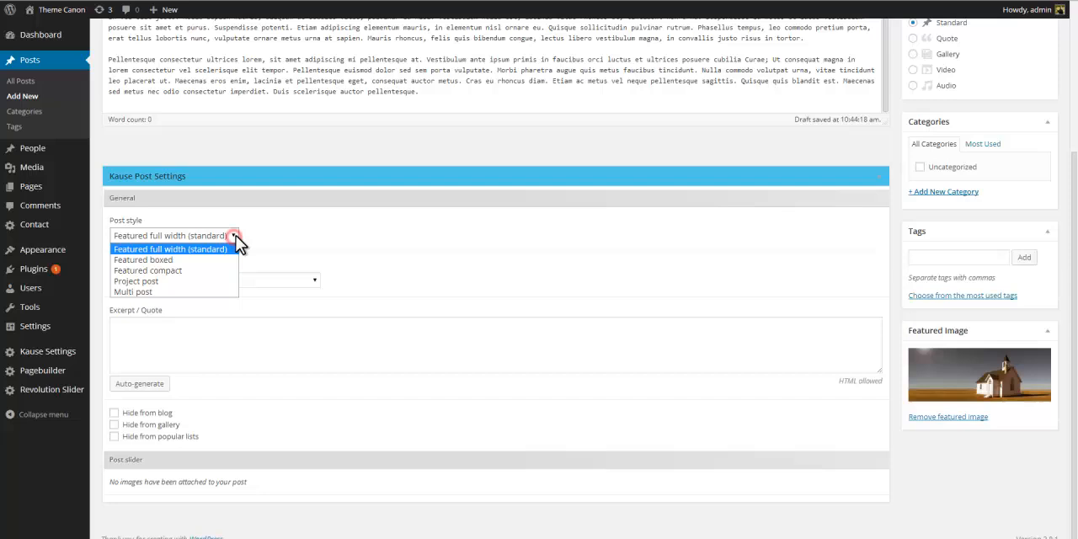
left_click(217, 292)
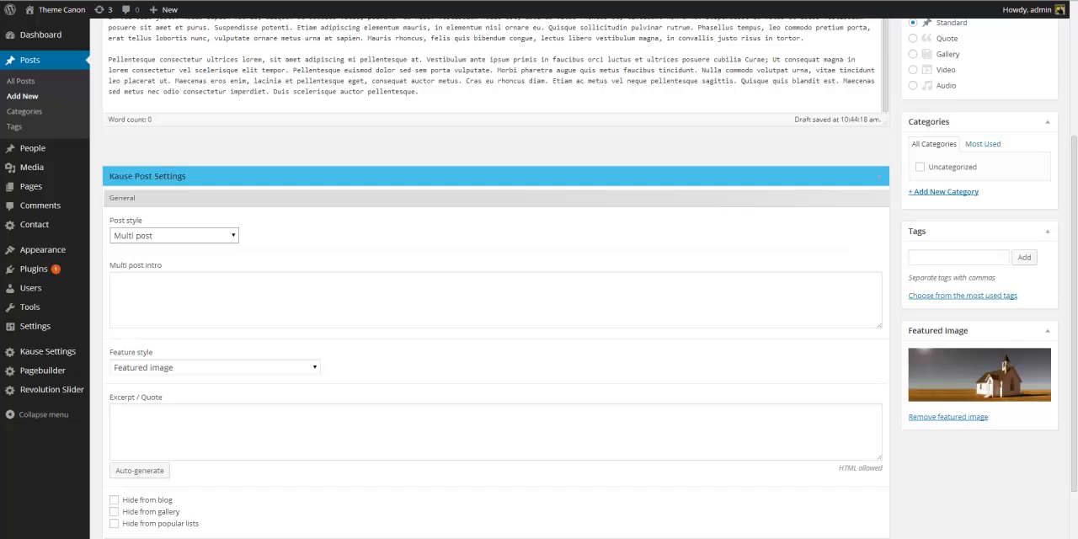
Insert a <!--nextpage--> page-break tag on its own line after the second paragraph of the post text.
scroll(472, 219, "up", 3)
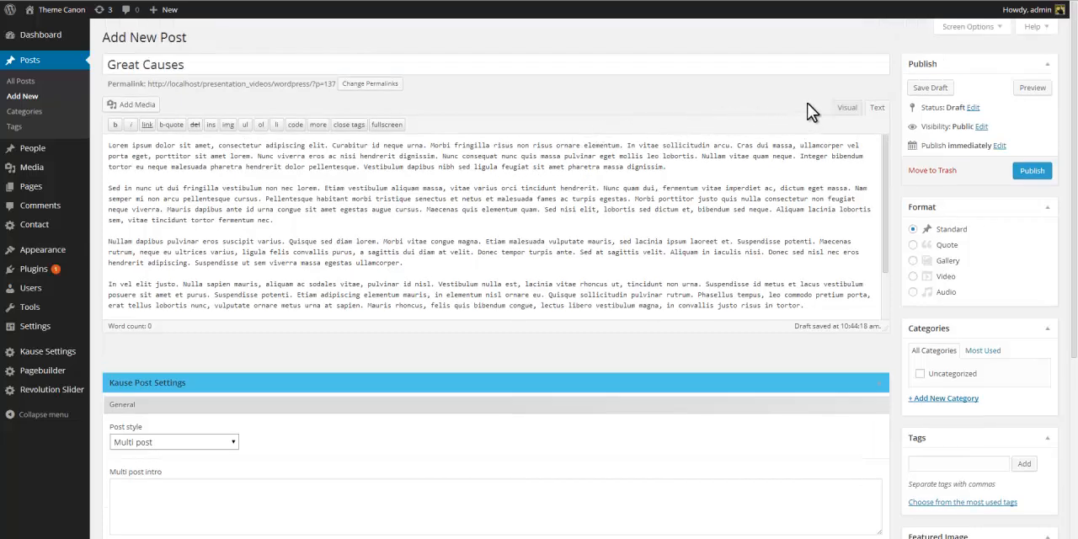
left_click(316, 221)
key("Return")
key("Return")
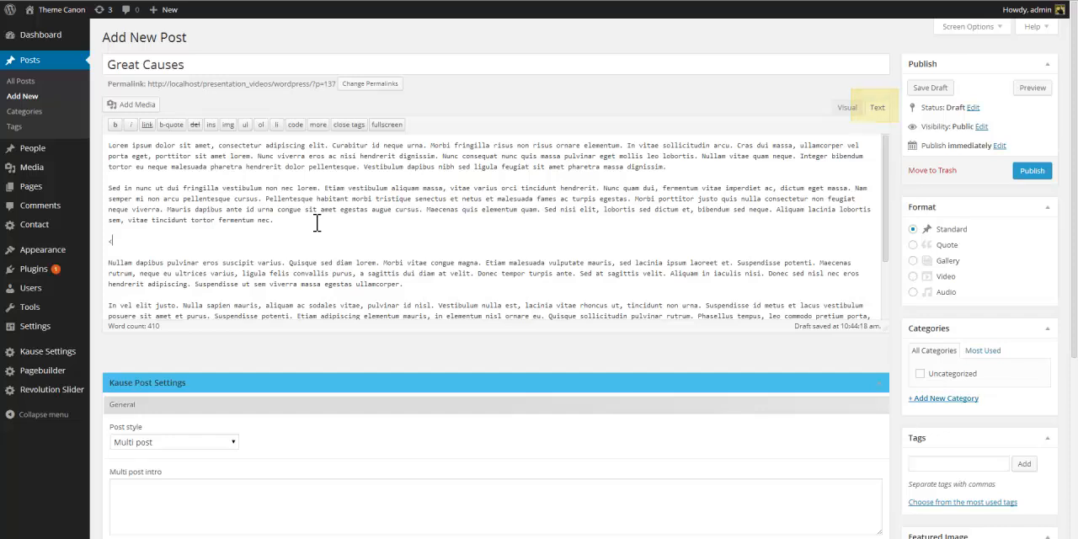
type("<!--nextpage-->")
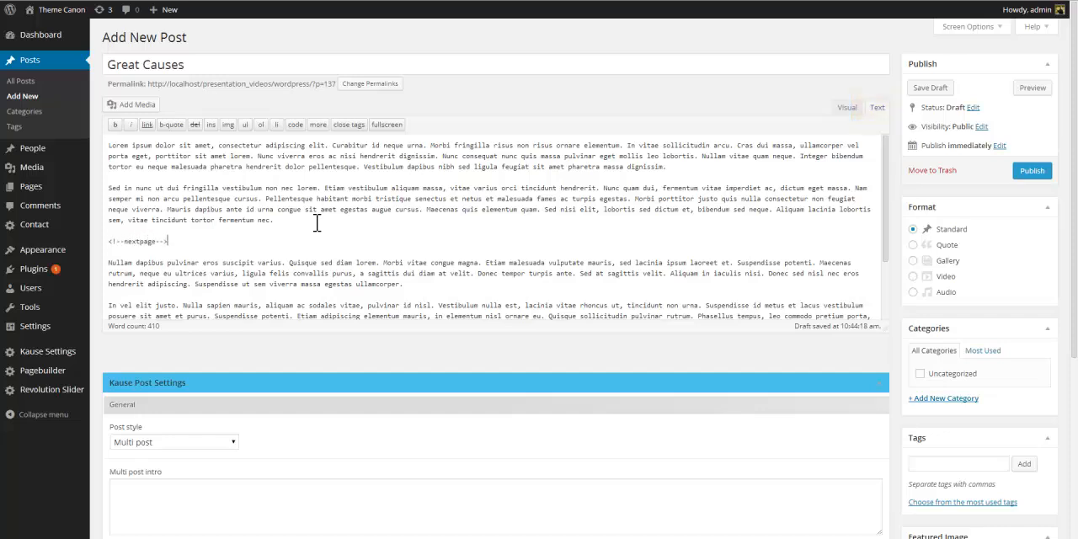
Copy the page-break tag and paste a second <!--nextpage--> tag after the fourth paragraph.
key("shift+Home")
key("ctrl+c")
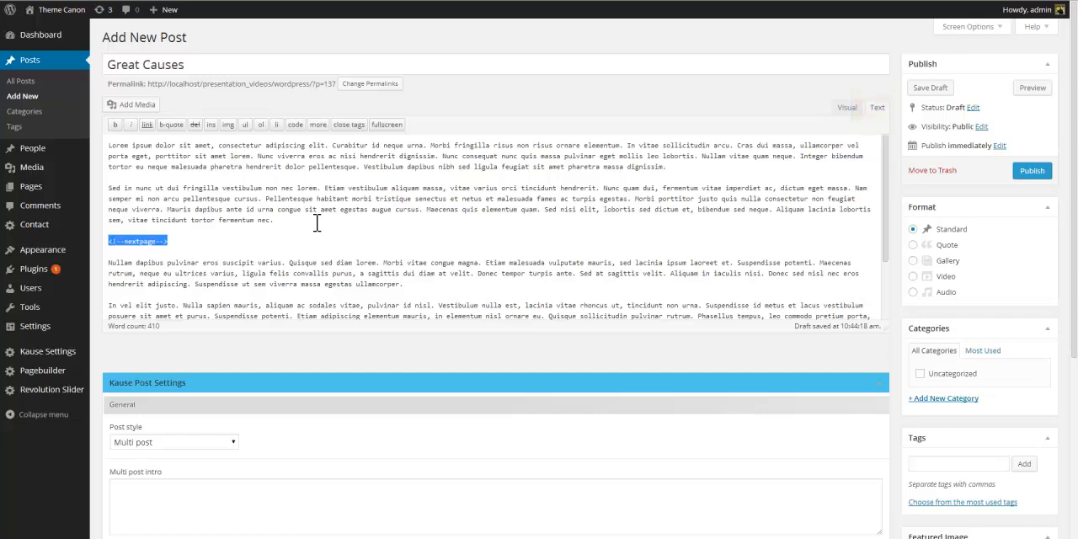
key("Down")
key("Down")
key("Down")
key("Down")
key("Down")
key("Down")
key("Down")
key("Down")
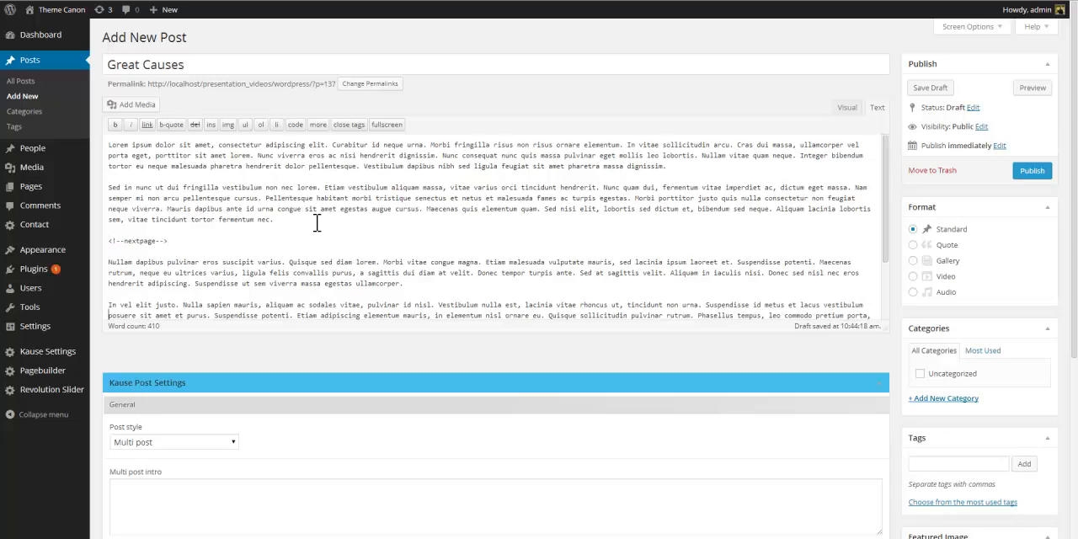
key("Up")
key("Return")
key("Up")
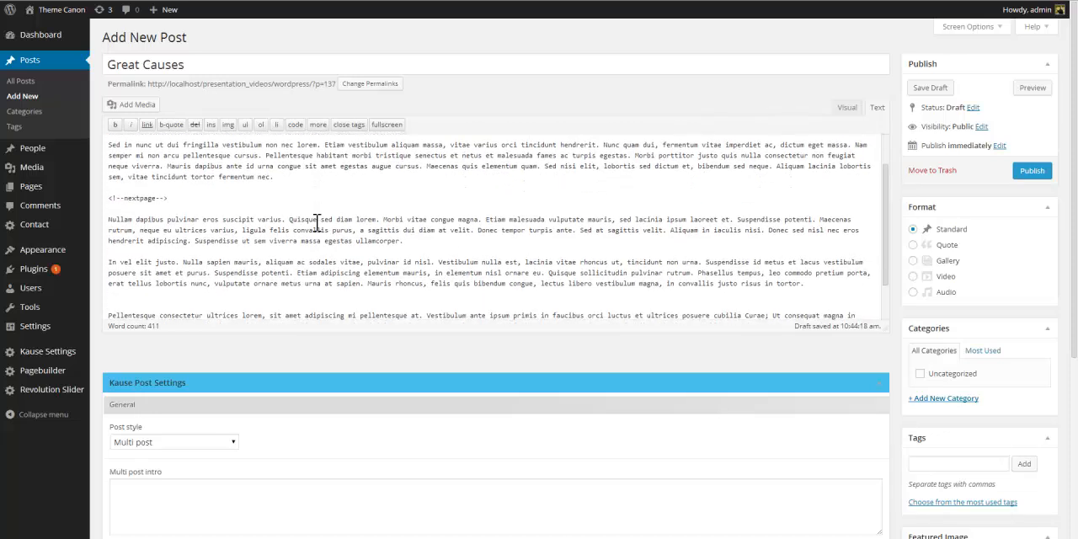
key("ctrl+v")
key("Return")
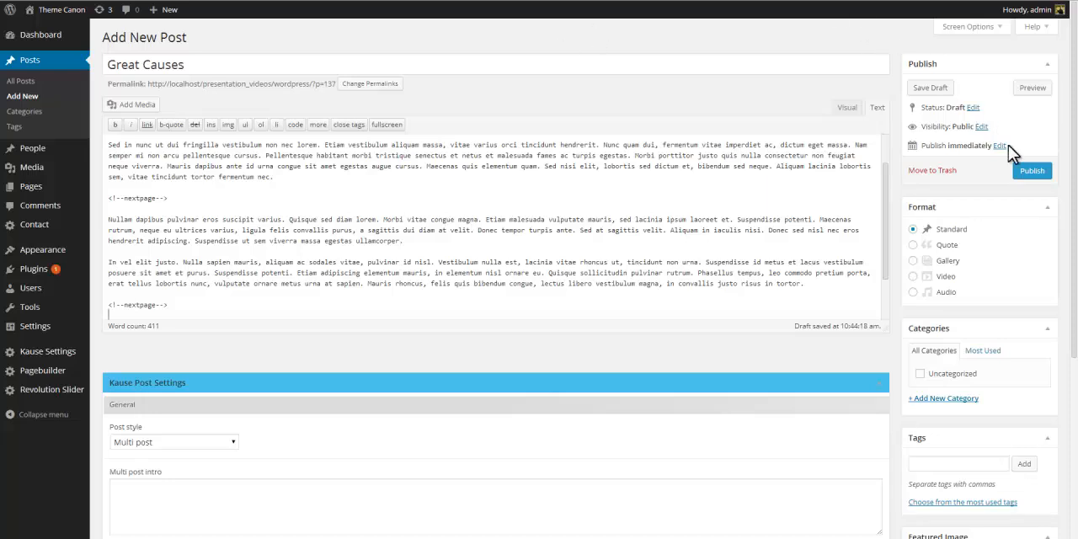
Publish the post and browse through its three pages on the site.
left_click(1032, 171)
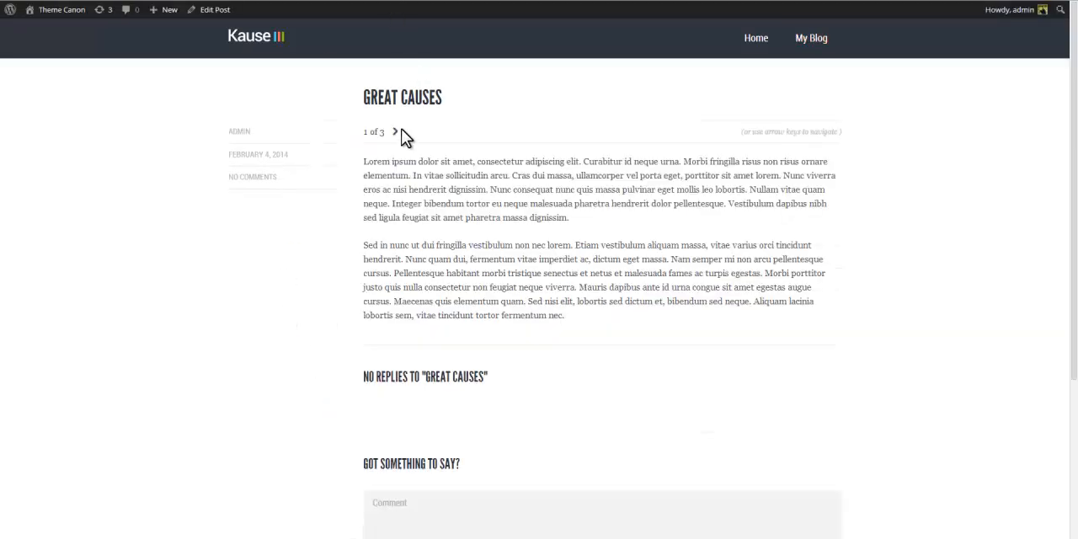
left_click(394, 133)
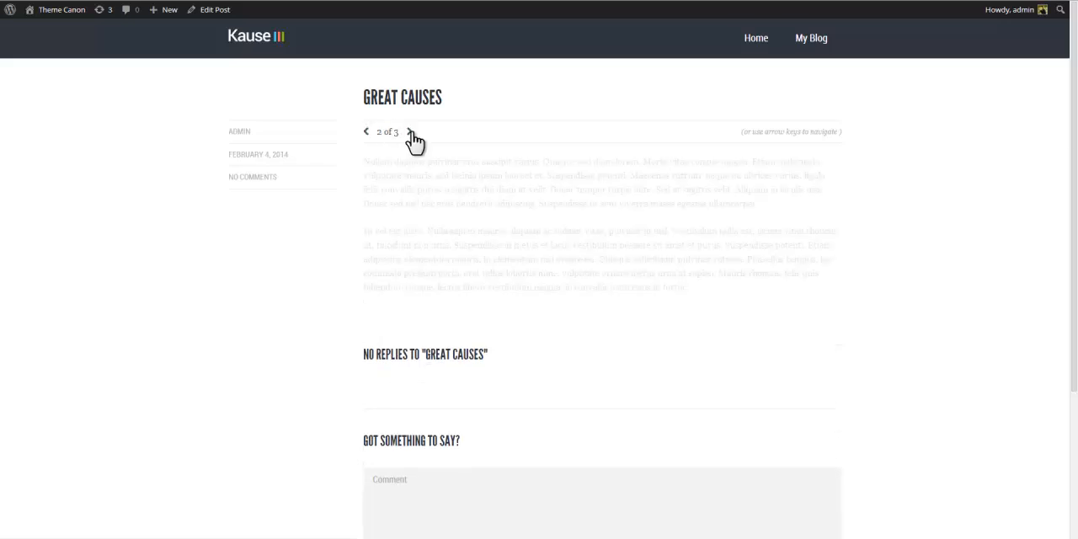
left_click(409, 133)
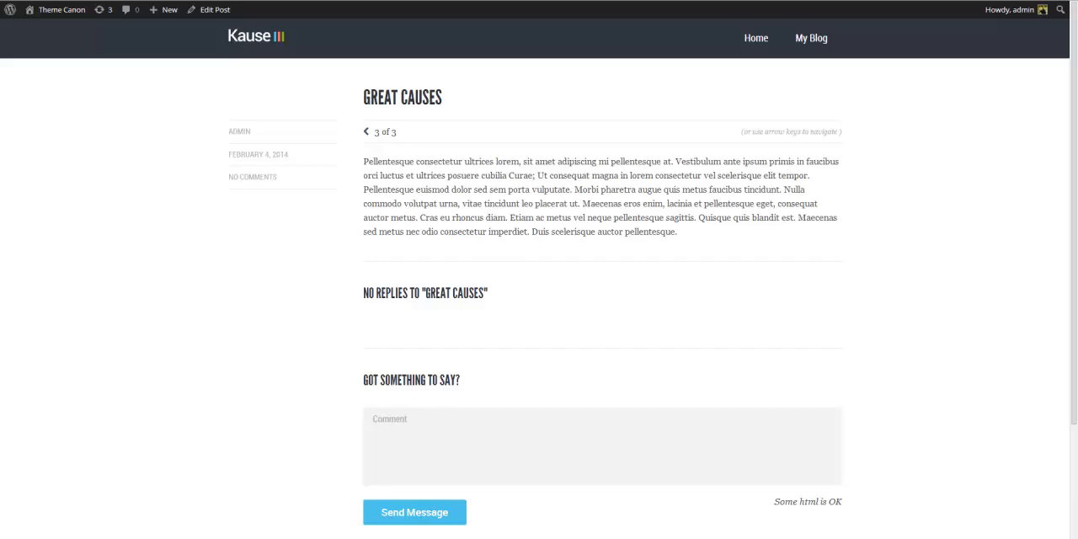
key("Left")
key("Left")
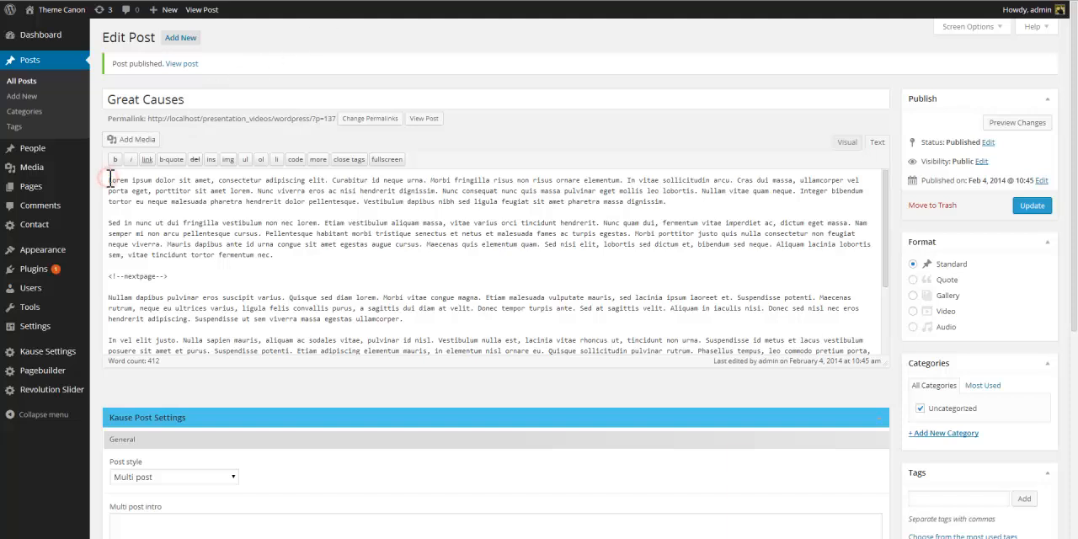
Insert the image of a silhouetted man reading at the top of the post and switch to the Visual editor.
left_click(133, 141)
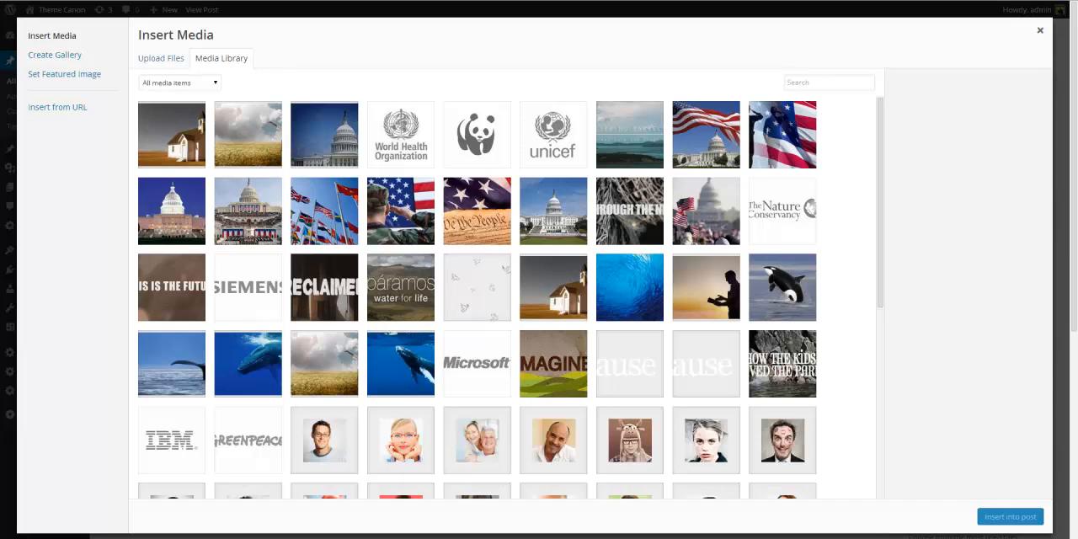
left_click(692, 273)
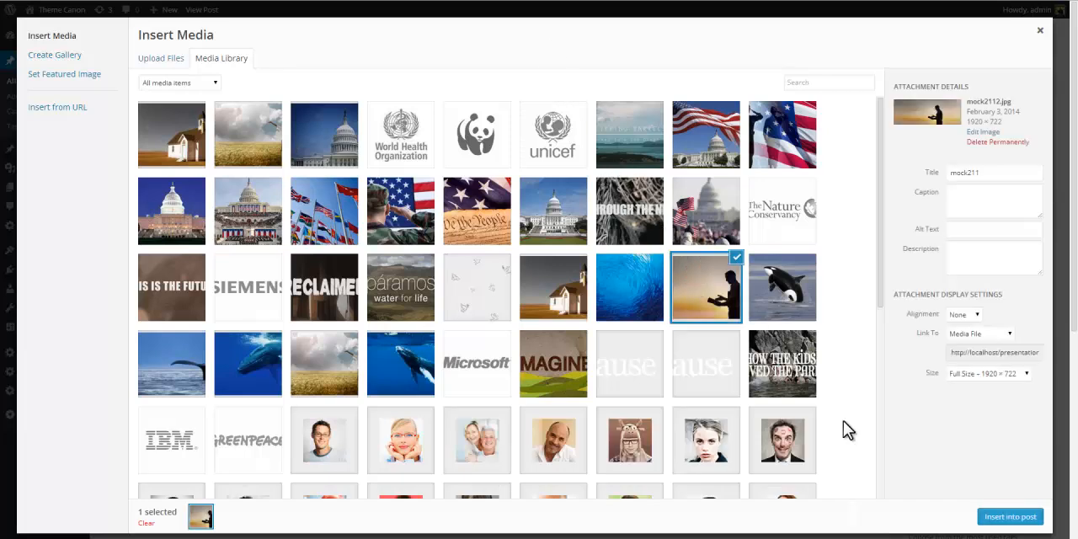
left_click(998, 517)
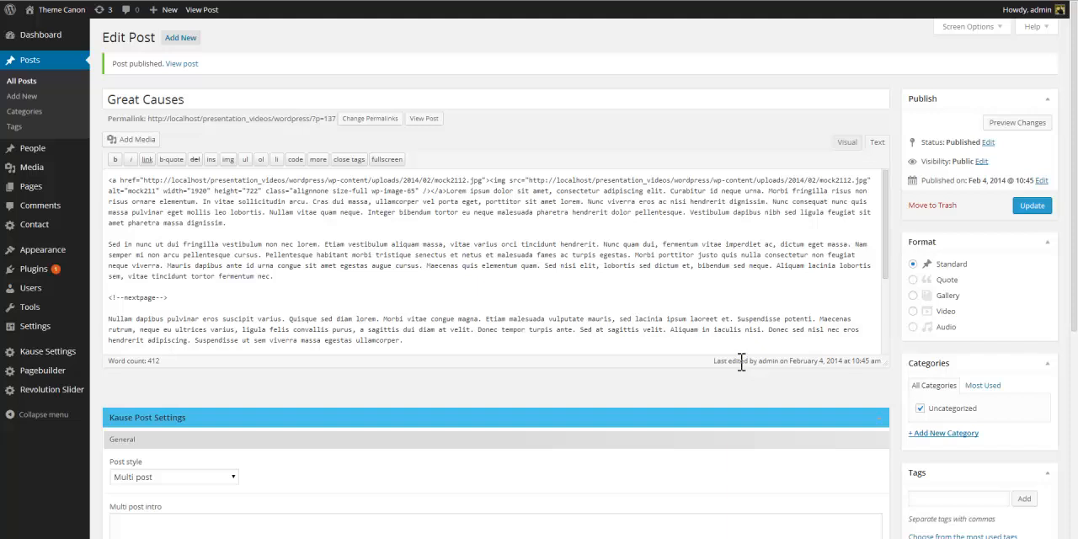
left_click(847, 142)
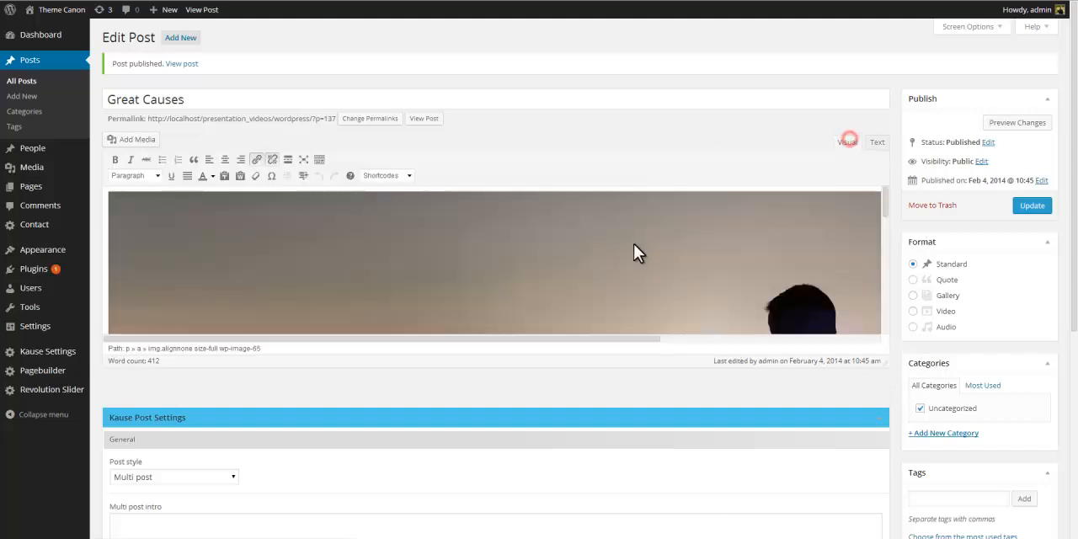
Add a Churches and religion heading in Heading One style between the image and the first paragraph.
left_click_drag(883, 290, 885, 521)
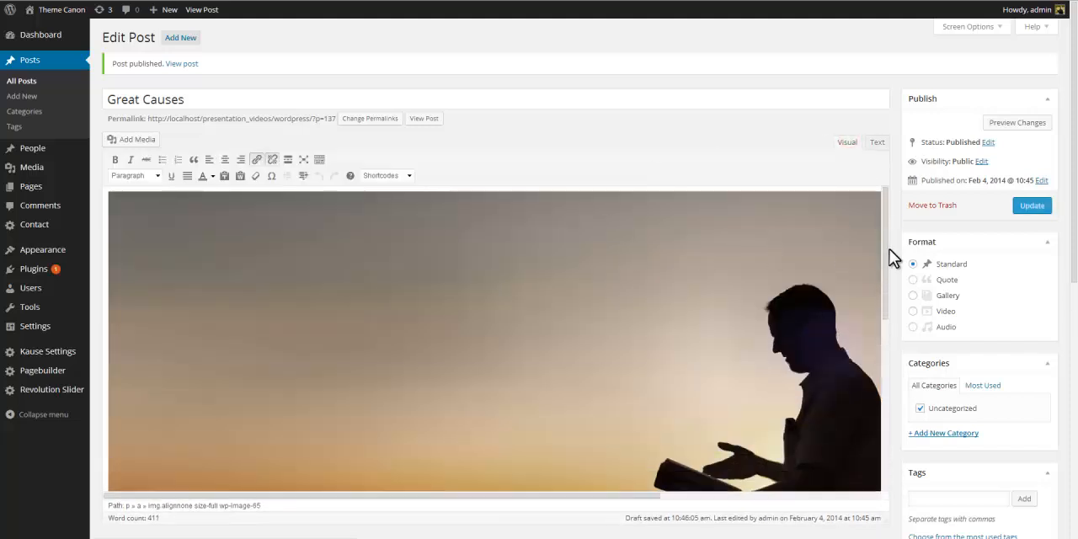
scroll(891, 249, "down", 1)
left_click_drag(885, 167, 893, 319)
left_click(181, 189)
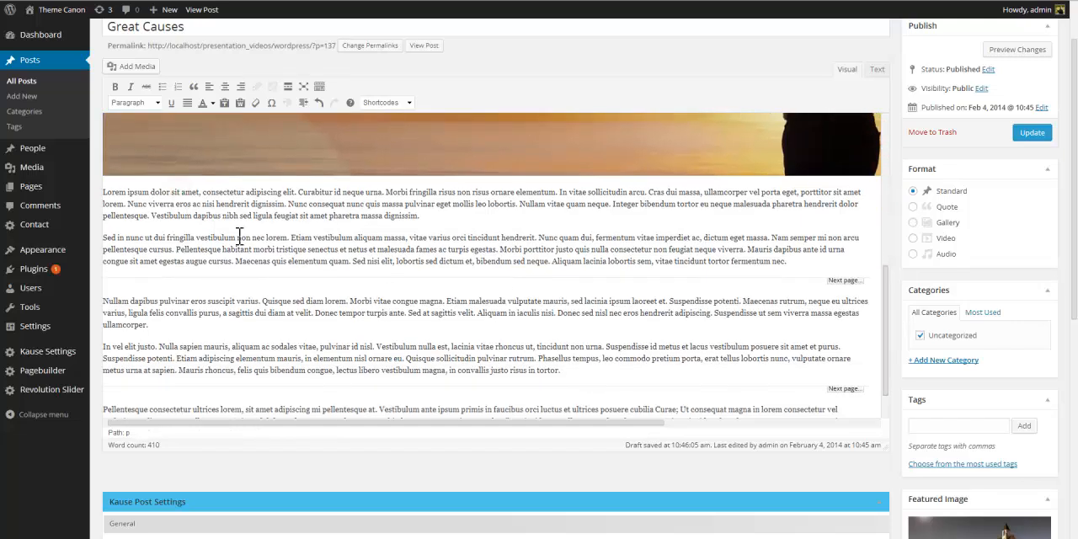
key("Return")
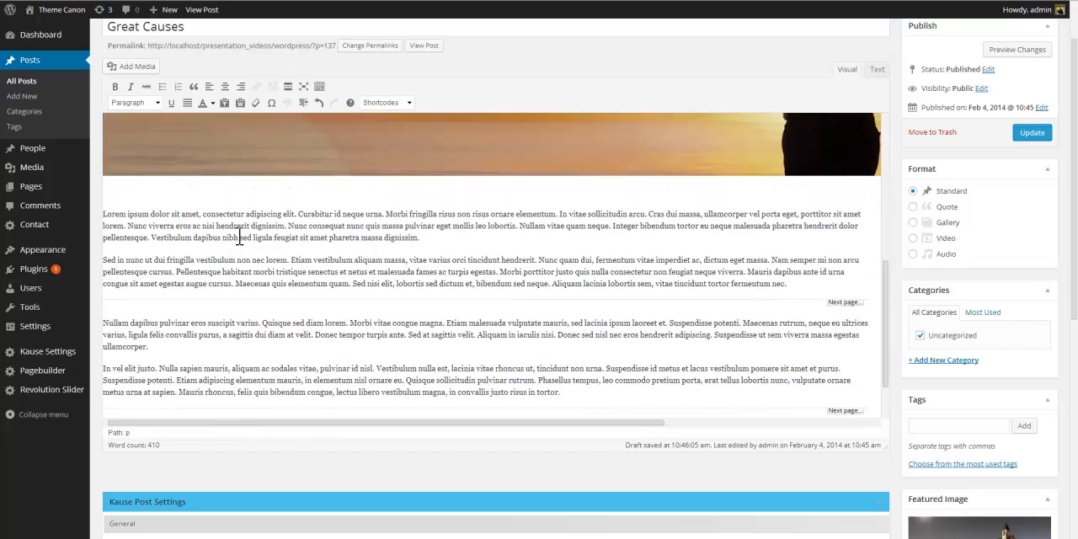
type("Churches and religion")
key("shift+Home")
left_click(409, 103)
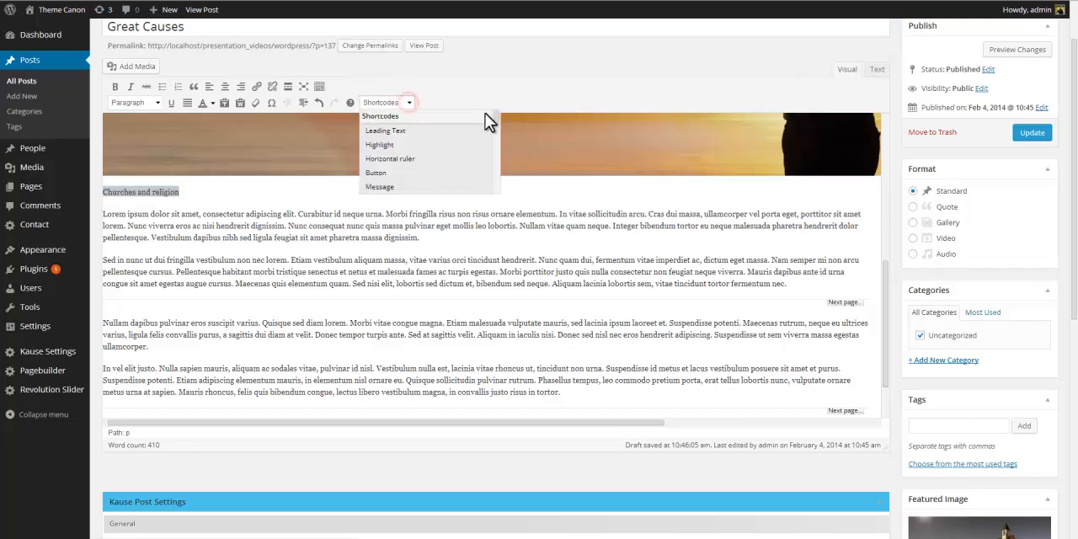
scroll(491, 147, "down", 5)
left_click(461, 148)
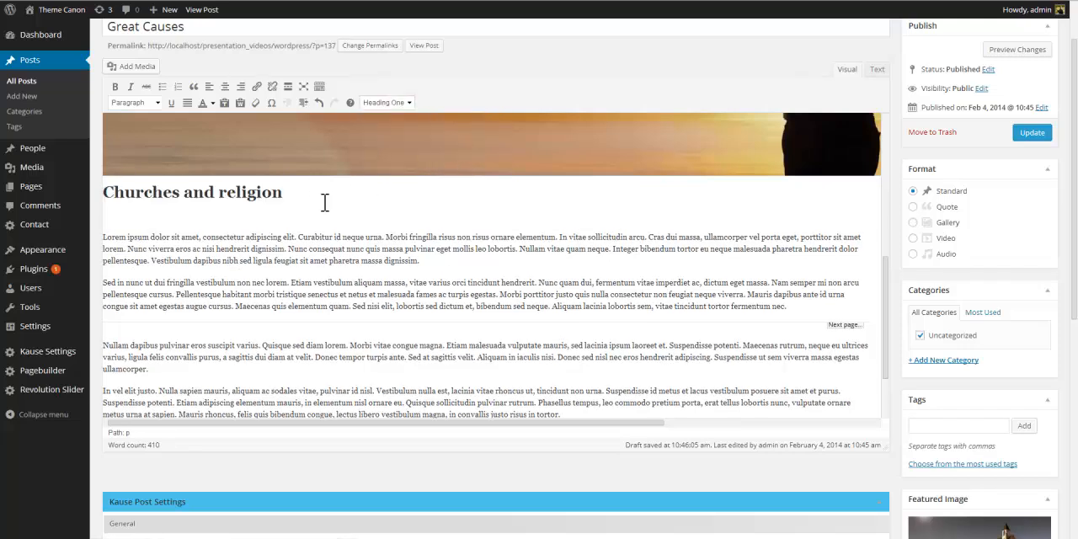
left_click(296, 217)
key("Delete")
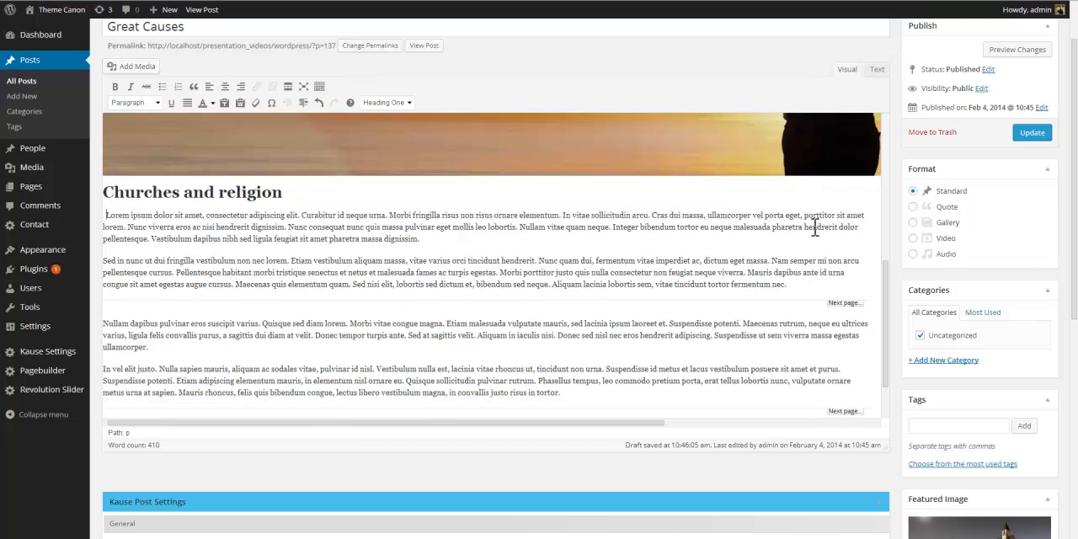
Insert the whale image at the start of the second page, before the third paragraph.
left_click_drag(881, 298, 876, 316)
left_click(104, 269)
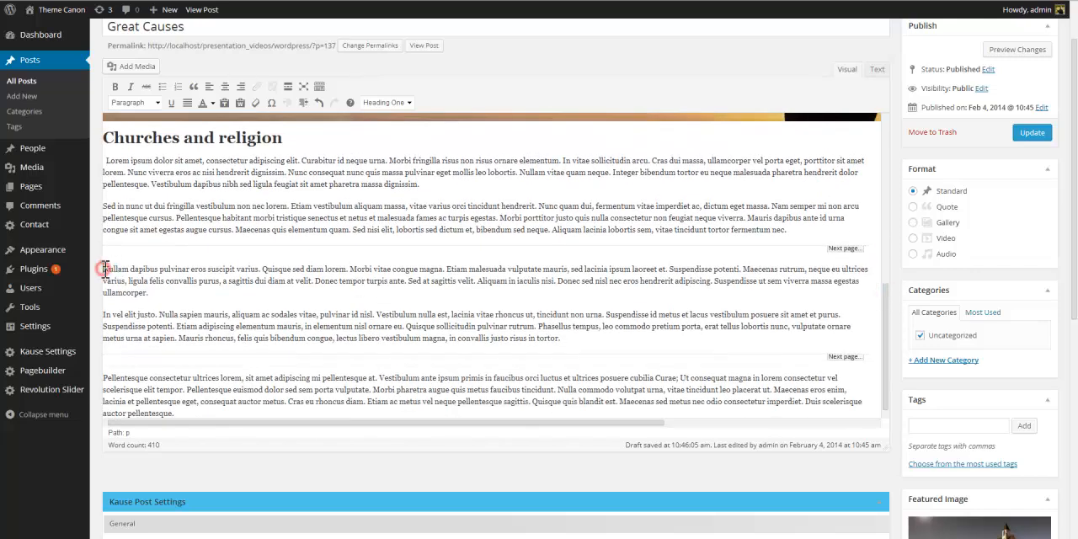
key("Return")
left_click(135, 66)
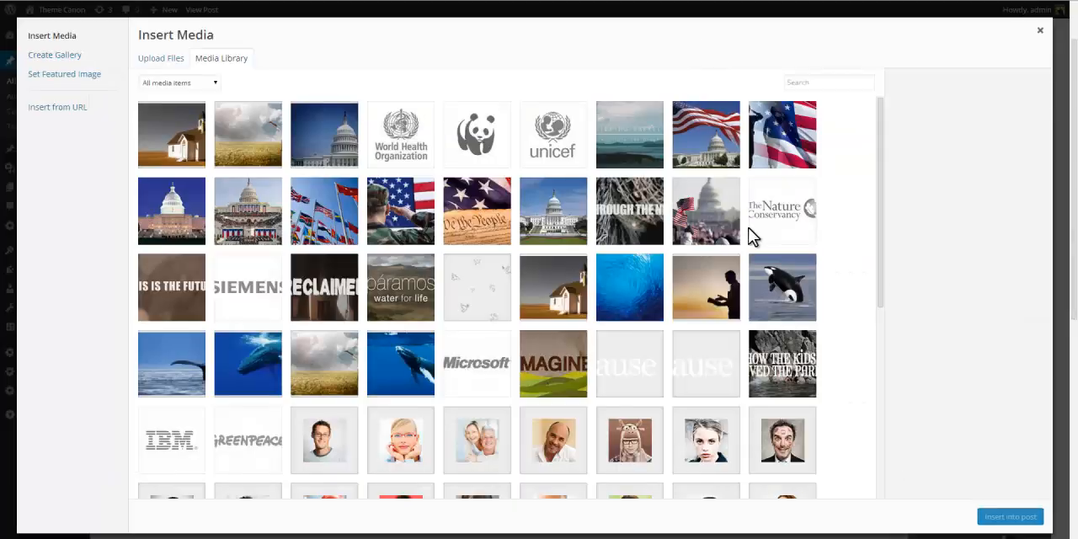
left_click(416, 359)
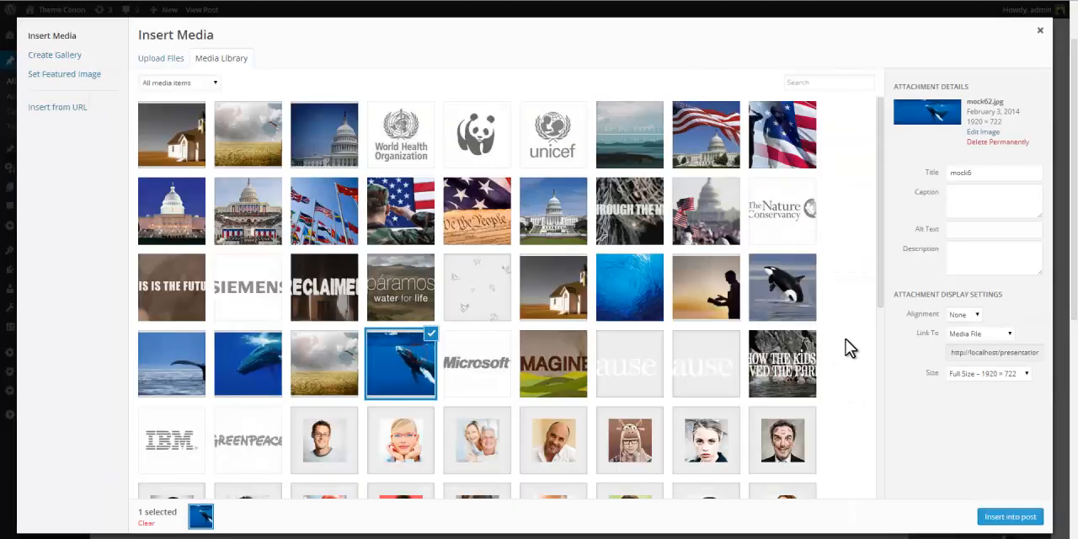
left_click(1004, 517)
Add a Nature conservation heading in Heading One style below the whale image.
scroll(887, 313, "down", 3)
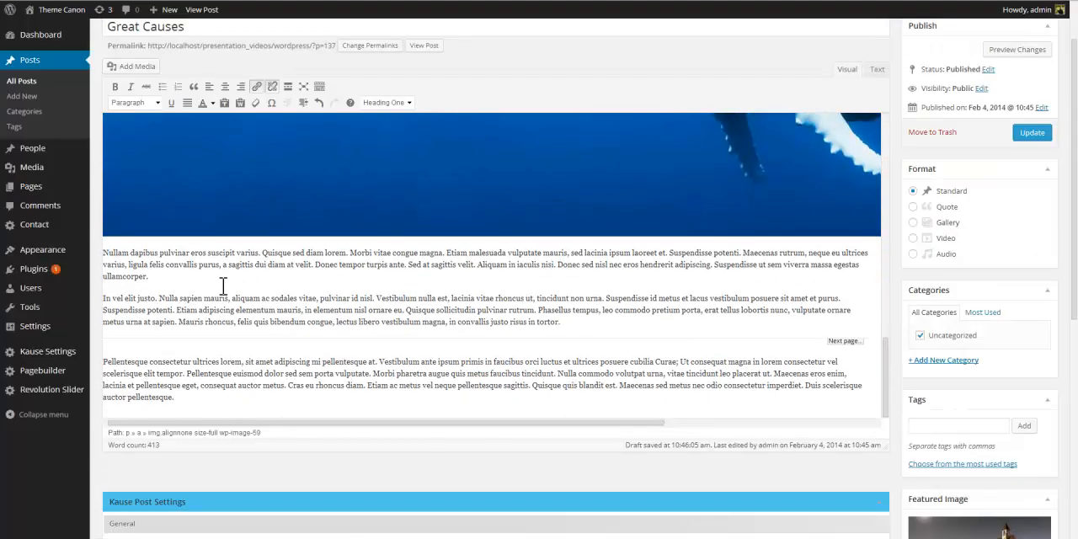
left_click(105, 253)
key("Return")
key("Up")
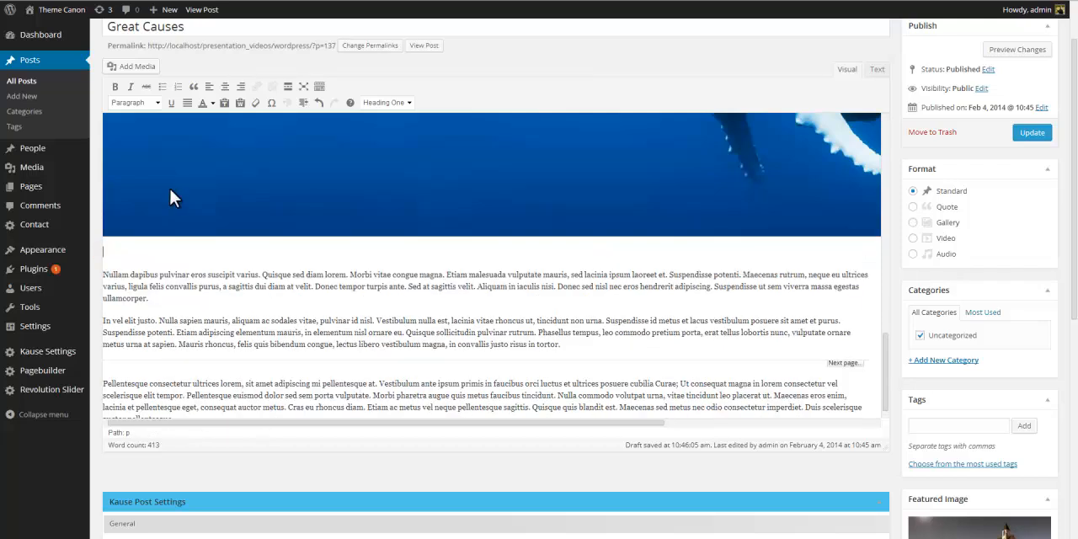
type("Nature conservation")
key("shift+Home")
left_click(397, 102)
left_click(370, 151)
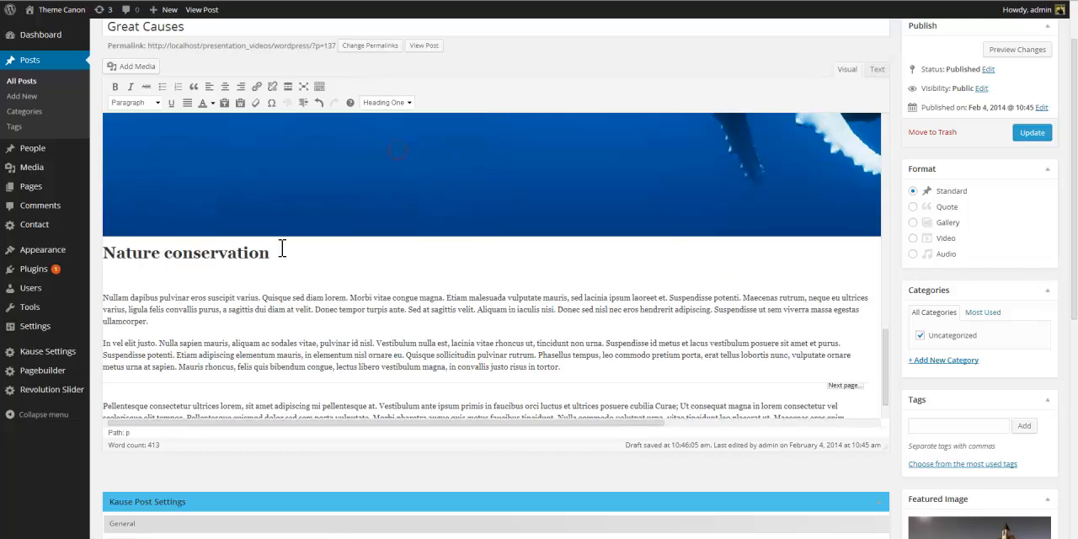
left_click(258, 272)
key("BackSpace")
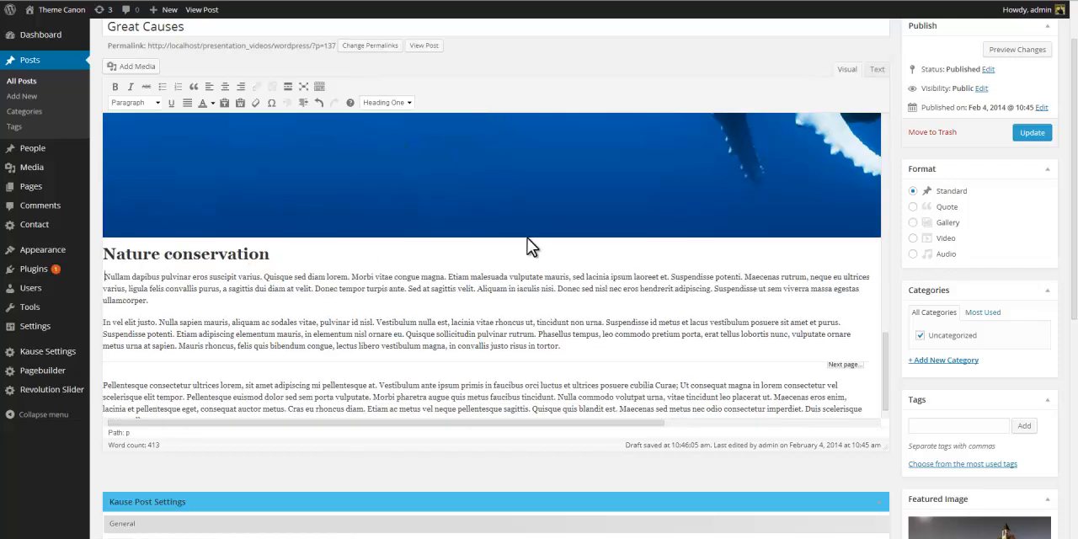
Insert the Capitol dome image at the start of the third page, before the last paragraph.
left_click_drag(886, 362, 885, 370)
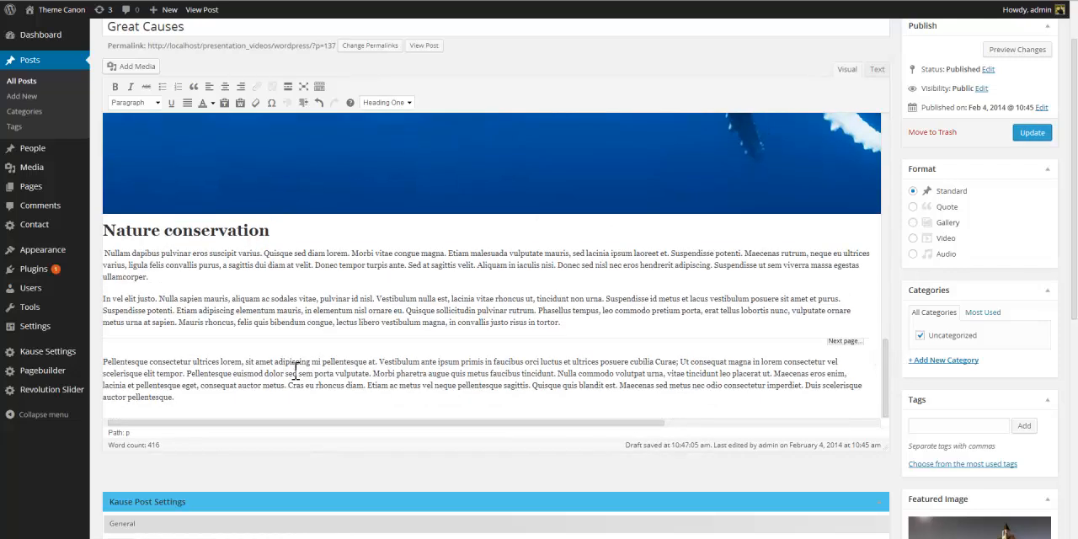
left_click(103, 361)
key("Return")
key("Up")
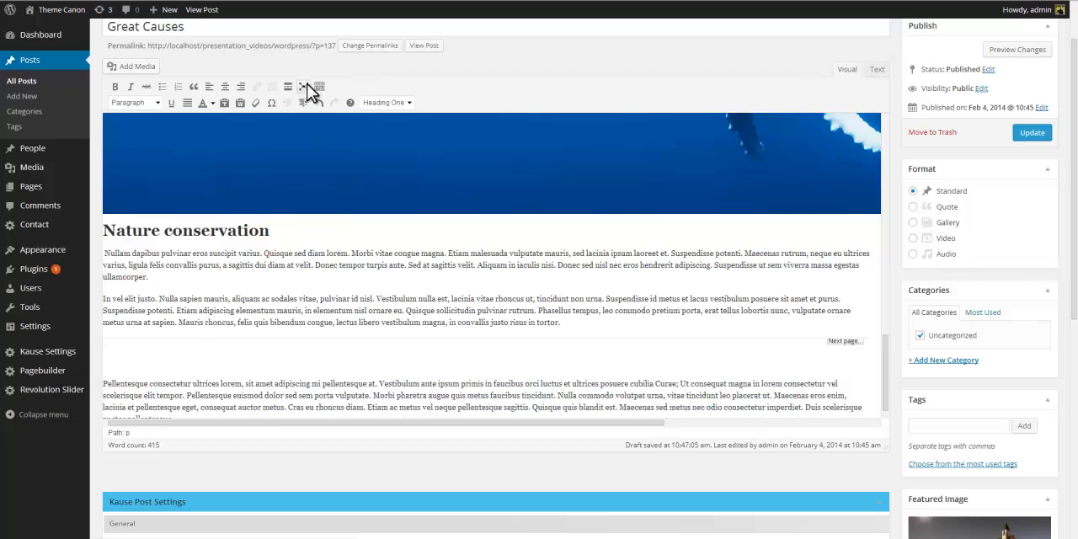
left_click(131, 66)
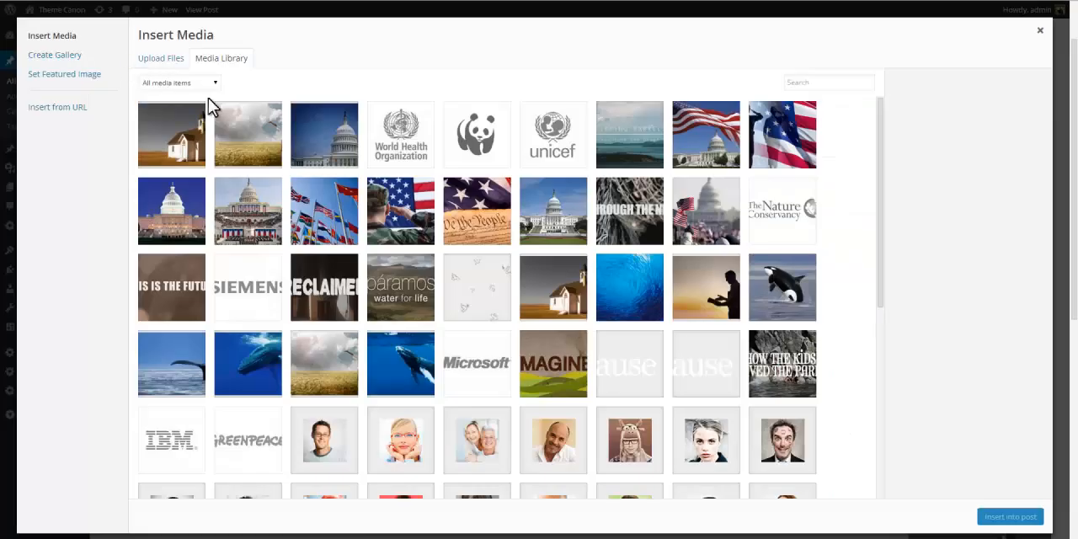
left_click(320, 145)
left_click(982, 516)
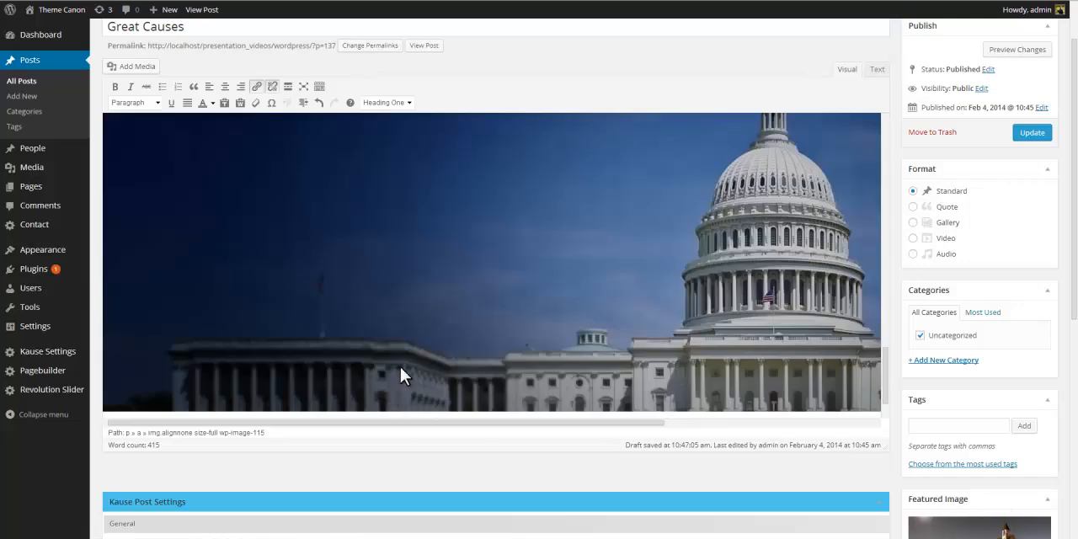
Add a Politics heading in Heading One style below the Capitol image.
left_click(104, 360)
key("Return")
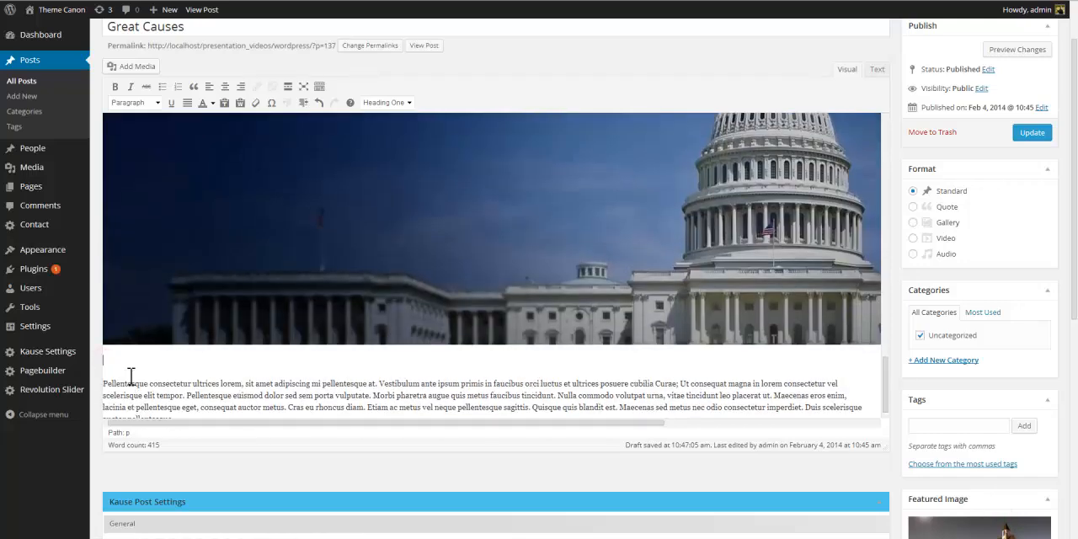
type("Politics")
key("shift+Home")
left_click(396, 102)
left_click(396, 150)
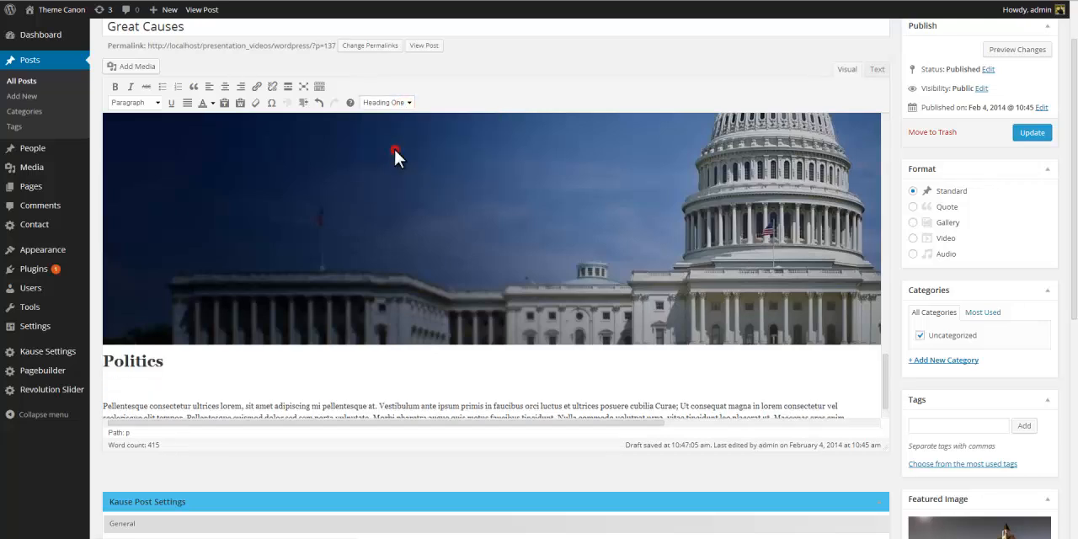
left_click(207, 380)
key("BackSpace")
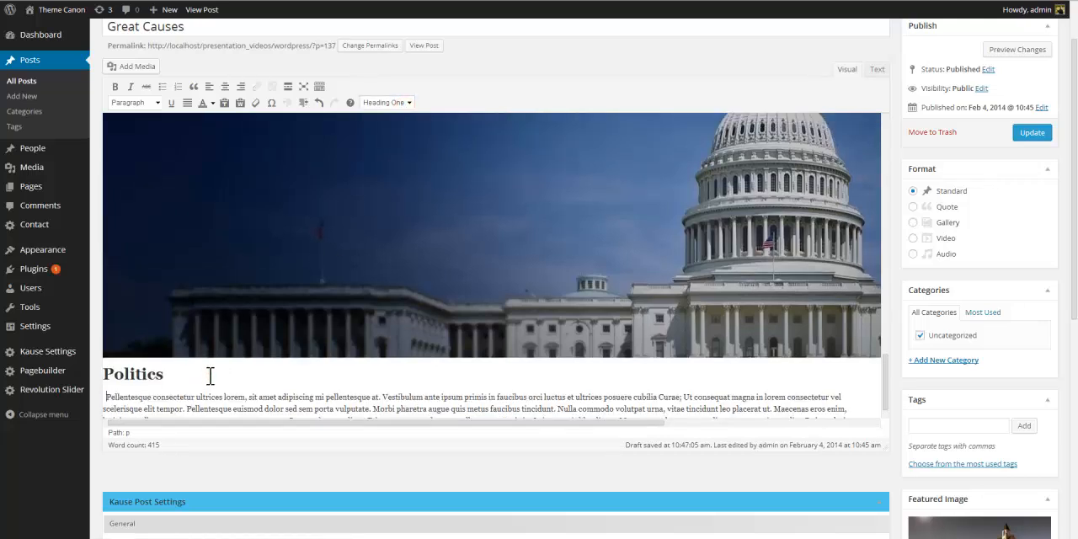
Paste the Lorem ipsum introduction into the Multi post intro field and update the Great Causes post.
left_click(1032, 132)
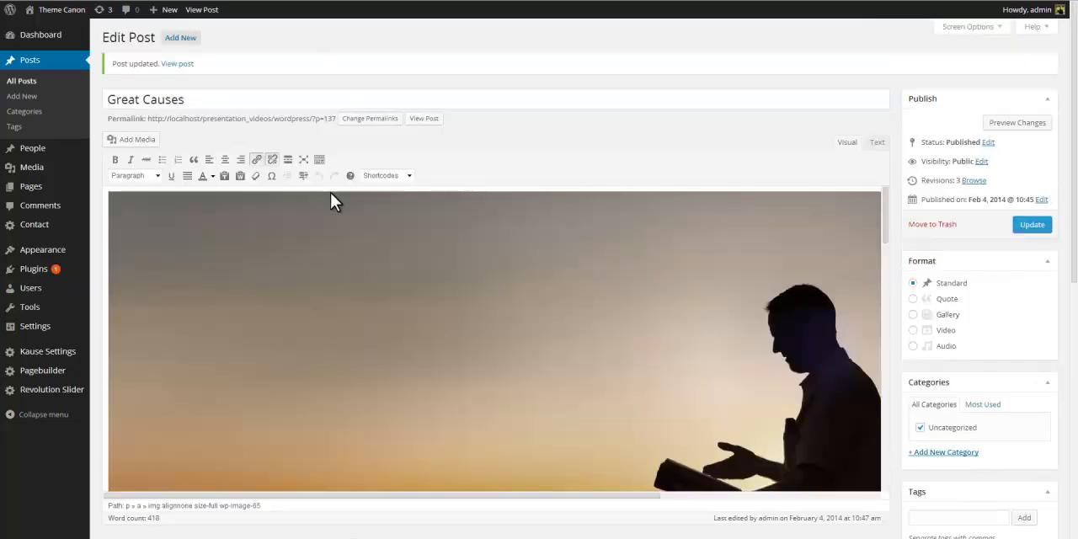
scroll(331, 299, "down", 5)
scroll(1007, 343, "down", 10)
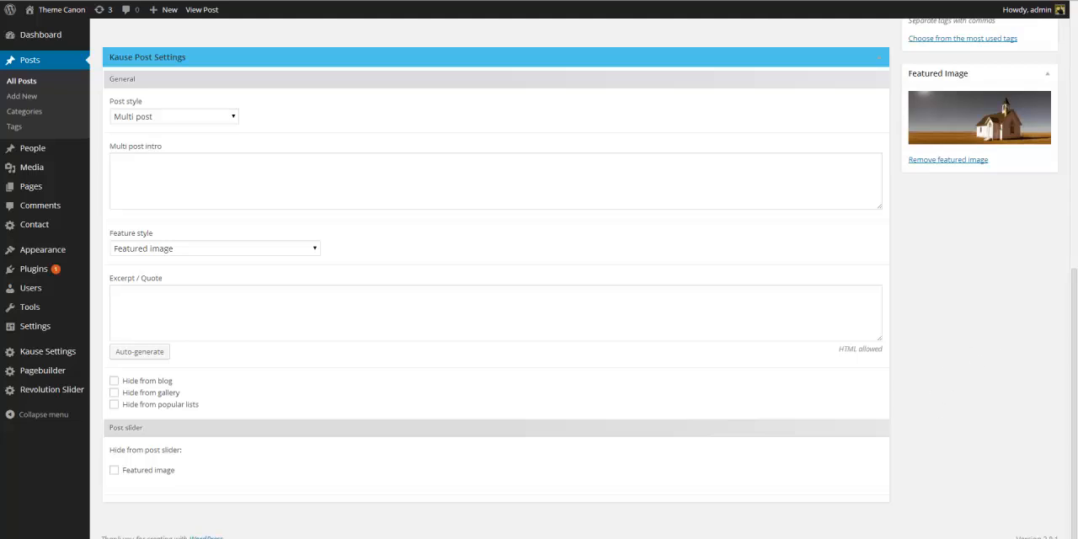
left_click(642, 175)
type("Lorem ipsum dolor sit amet, consectetur adipiscing elit. Curabitur id neque urna. Morbi fringilla risus non risus ornare elementum. in vitae sollicitudin arcu. Cras dui massa, ullamcorper vel porta eget. porttitor sit amet lorem. Nunc viverra eros ac nisi hendrerit dignissim.")
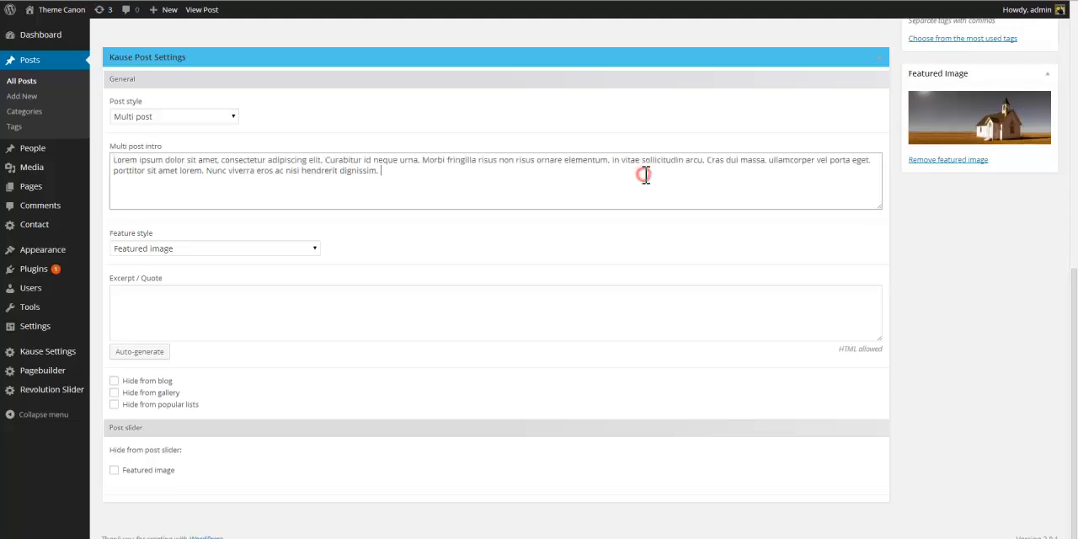
left_click(1075, 57)
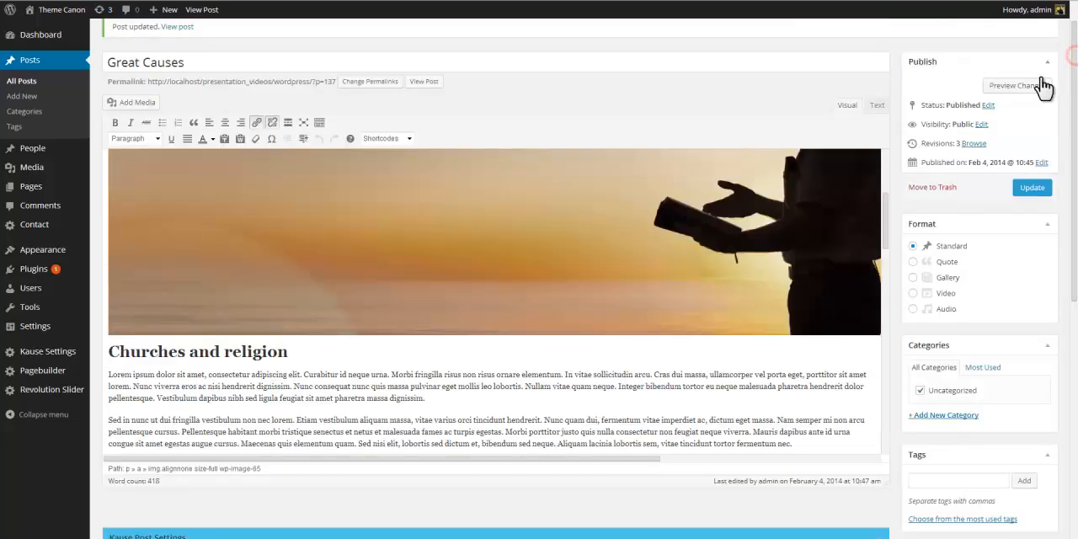
left_click(1032, 187)
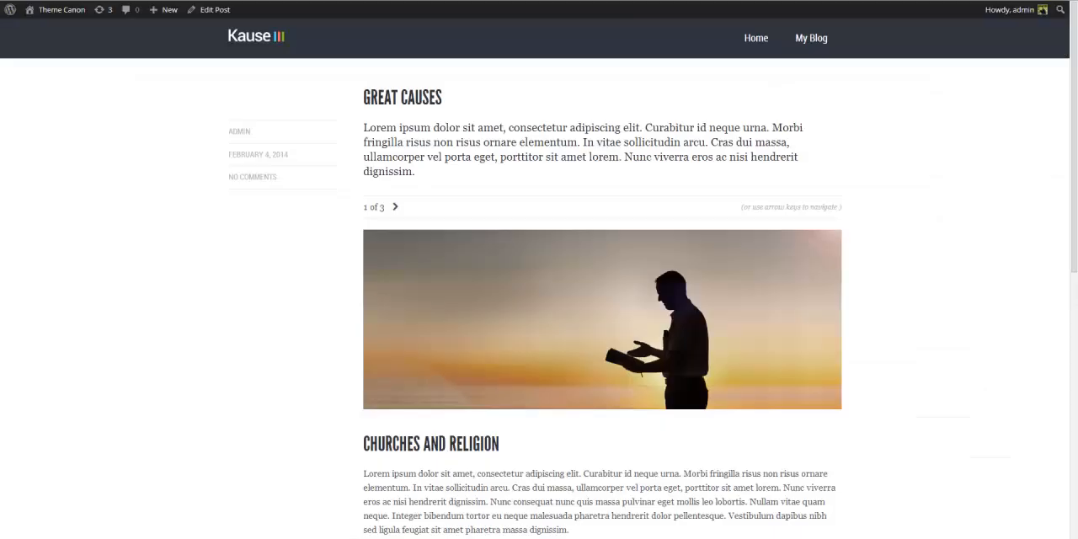
Page through the three pages of the published Great Causes post.
key("Right")
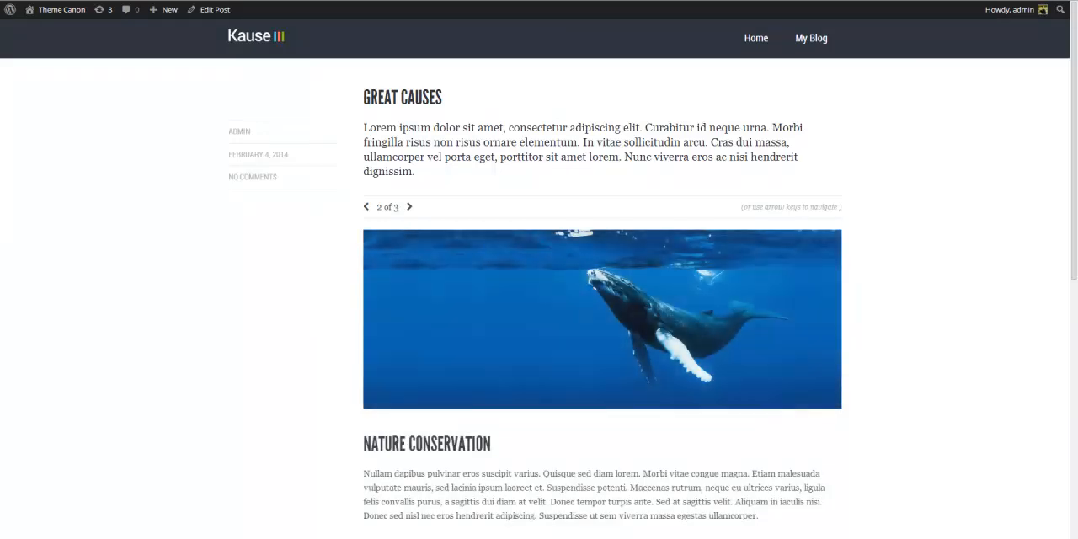
key("Right")
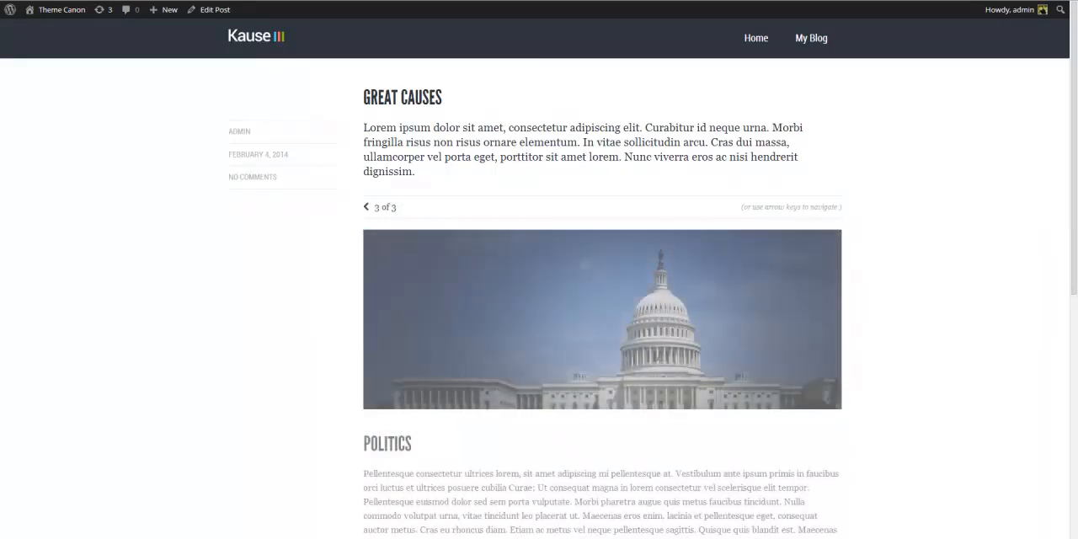
key("Left")
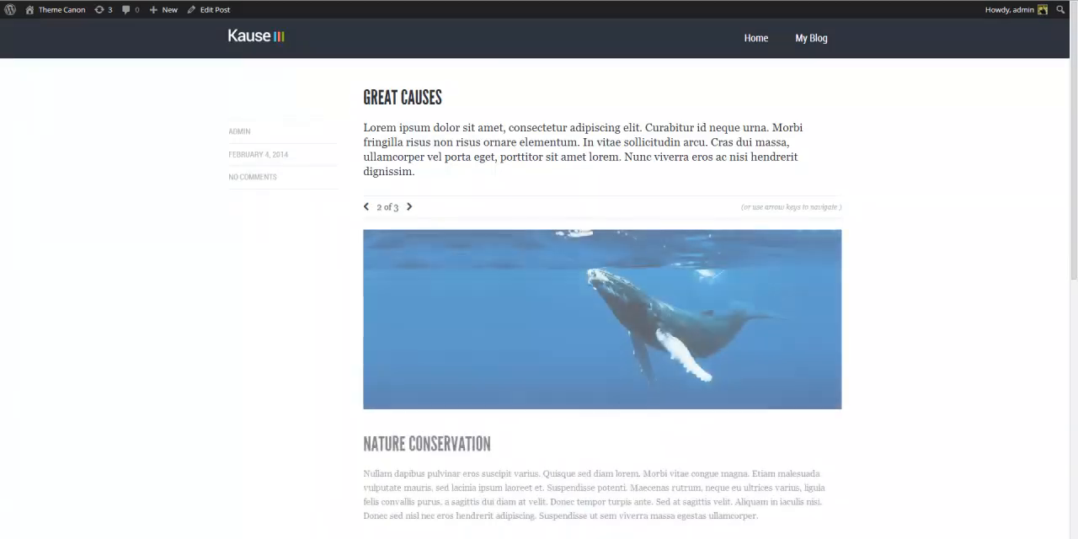
key("Left")
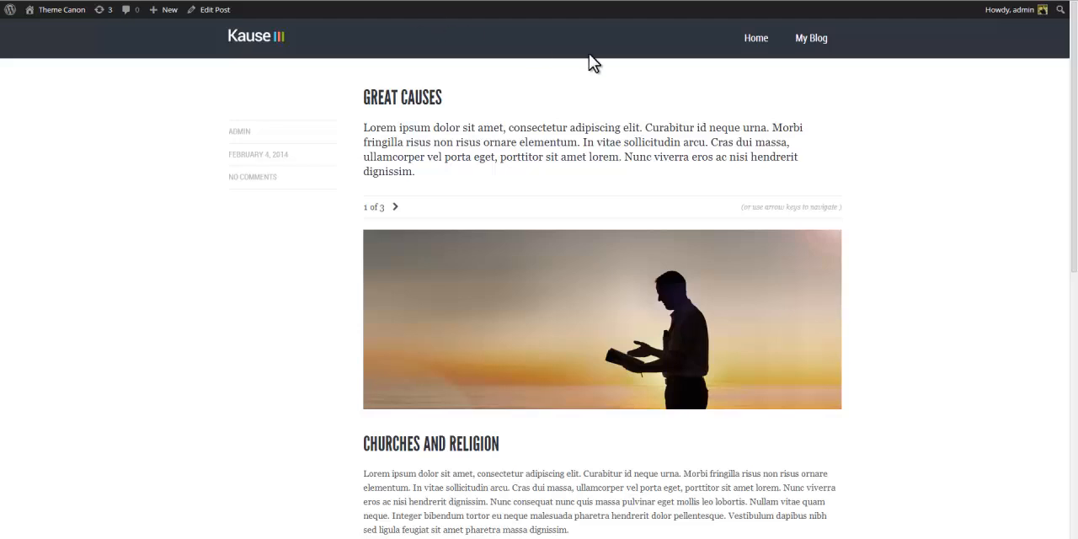
left_click(812, 38)
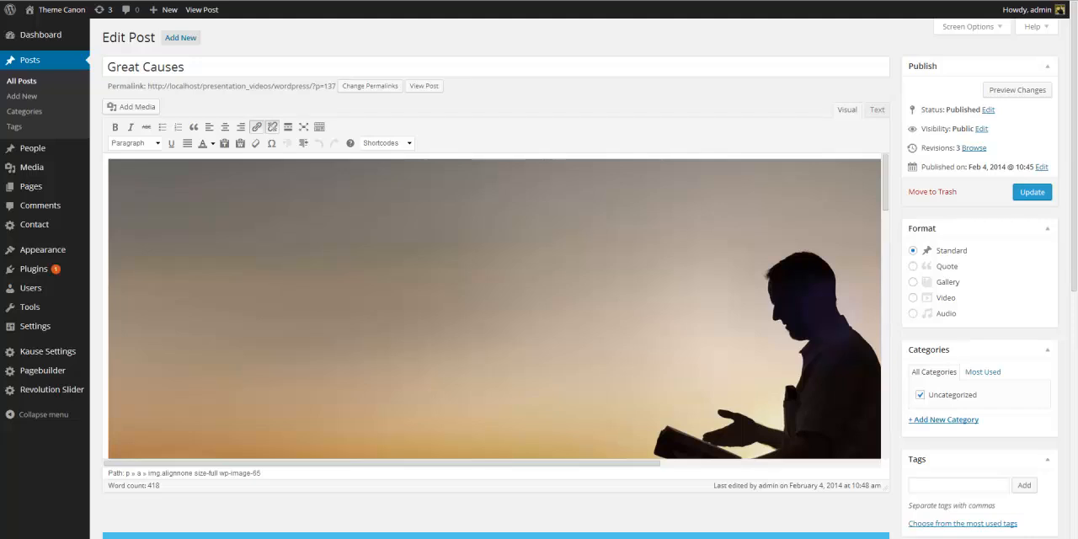
Open Another post for editing and set its format to Video.
left_click(34, 87)
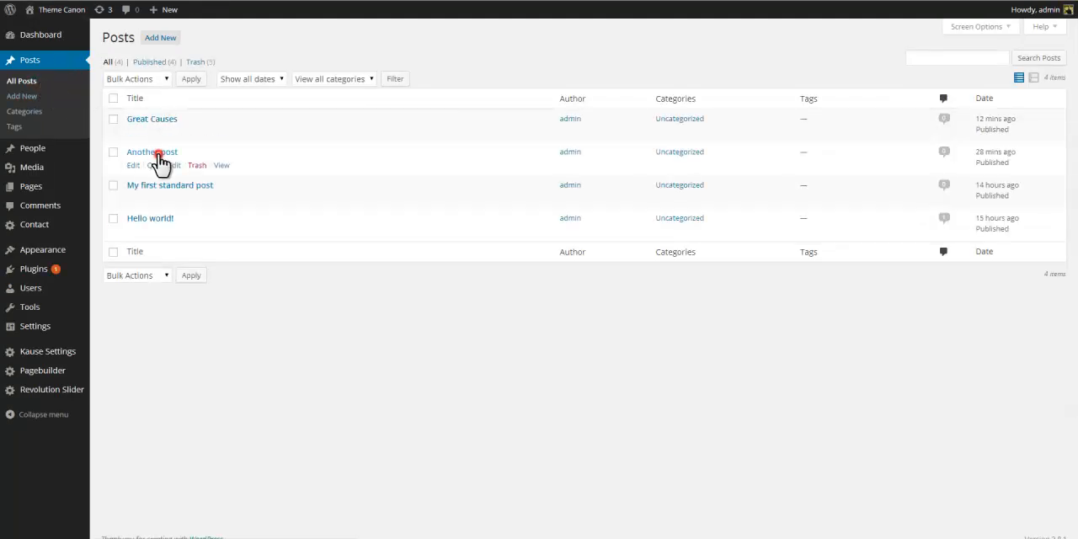
left_click(157, 152)
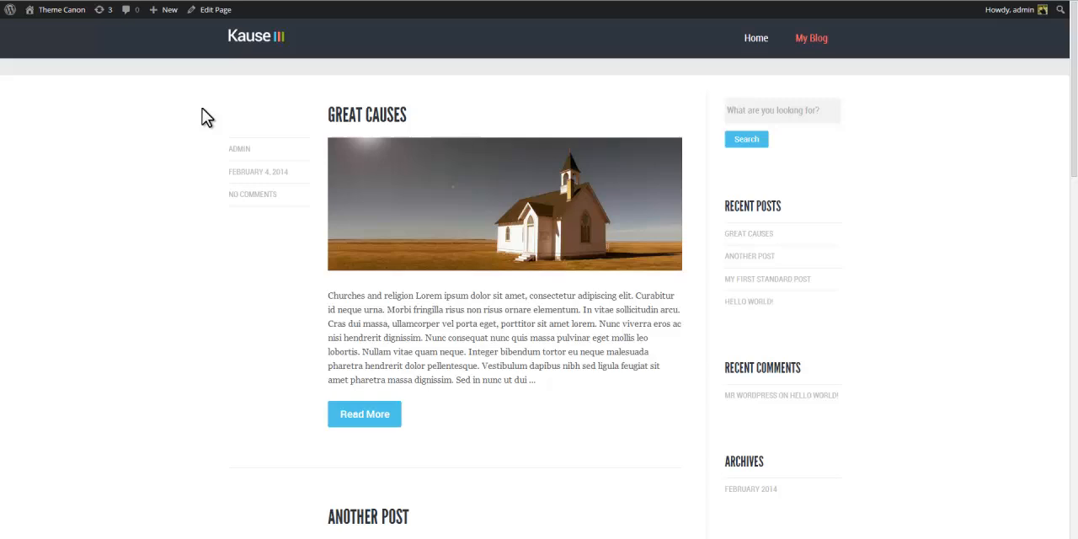
scroll(202, 108, "down", 5)
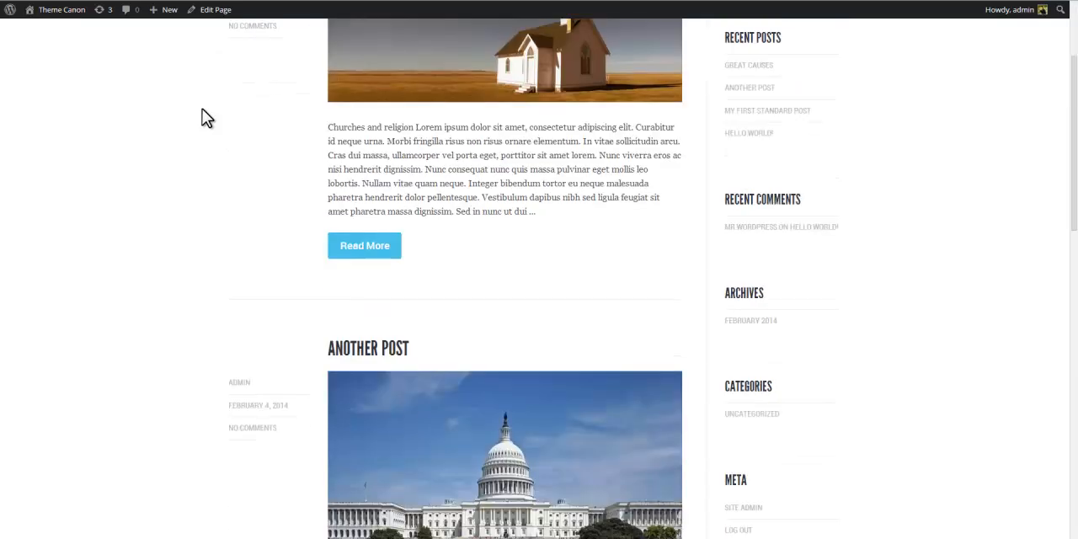
scroll(202, 109, "down", 2)
scroll(202, 110, "up", 1)
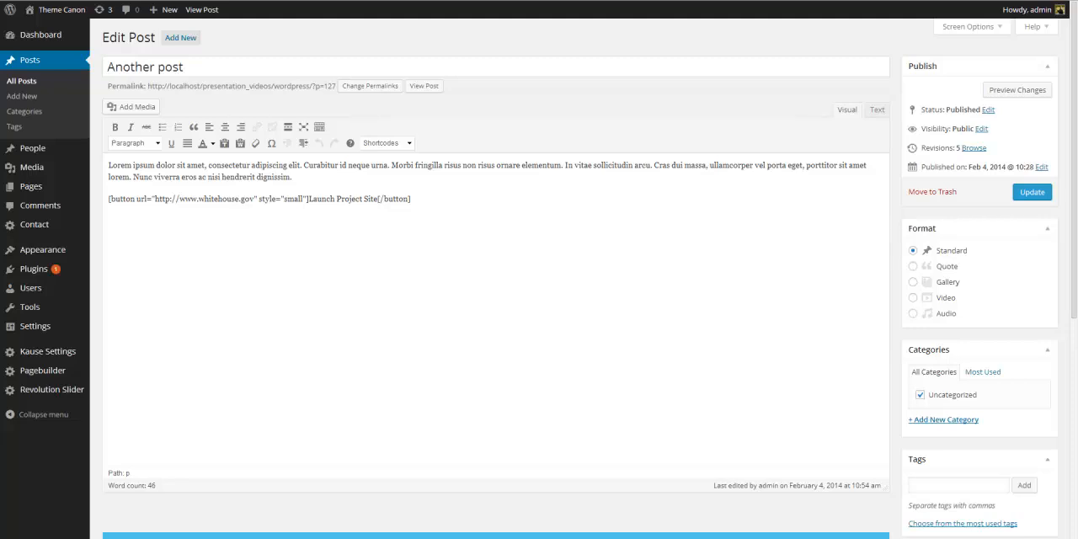
left_click(912, 299)
Set the post style to Featured full width (standard) and the feature style to Use embeddable media instead of featured image.
left_click_drag(1076, 150, 1077, 351)
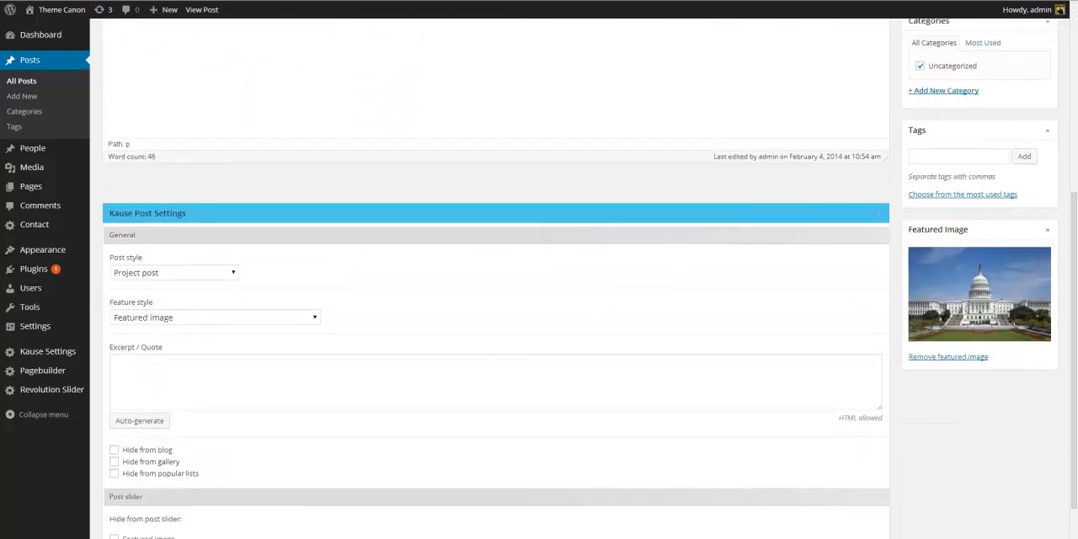
left_click(234, 274)
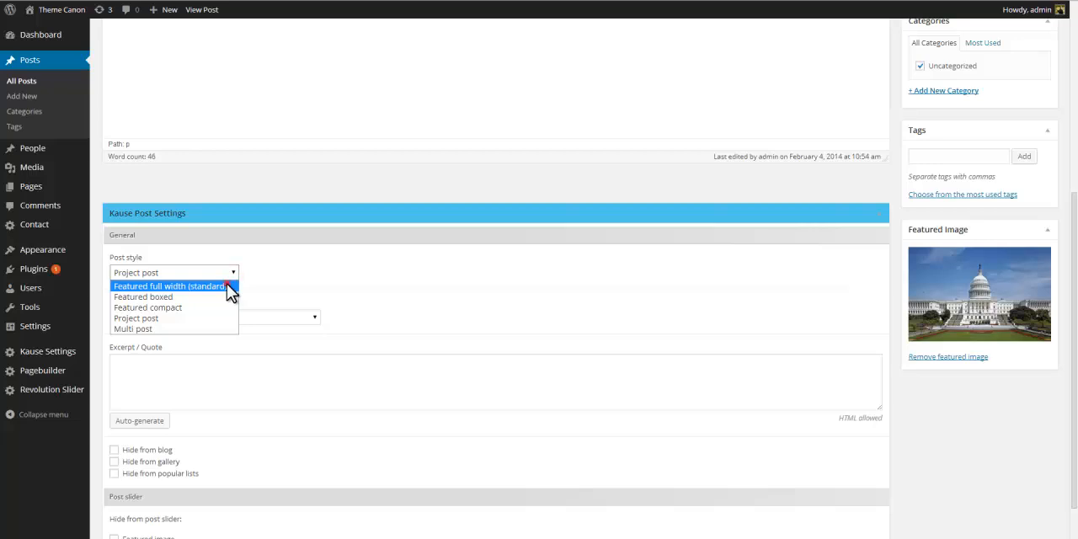
left_click(229, 287)
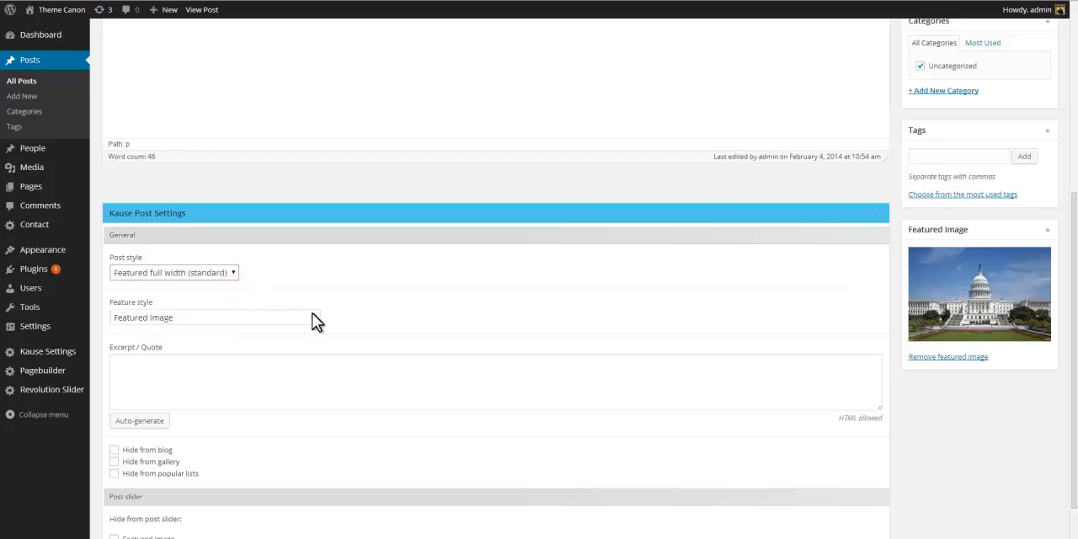
left_click(315, 320)
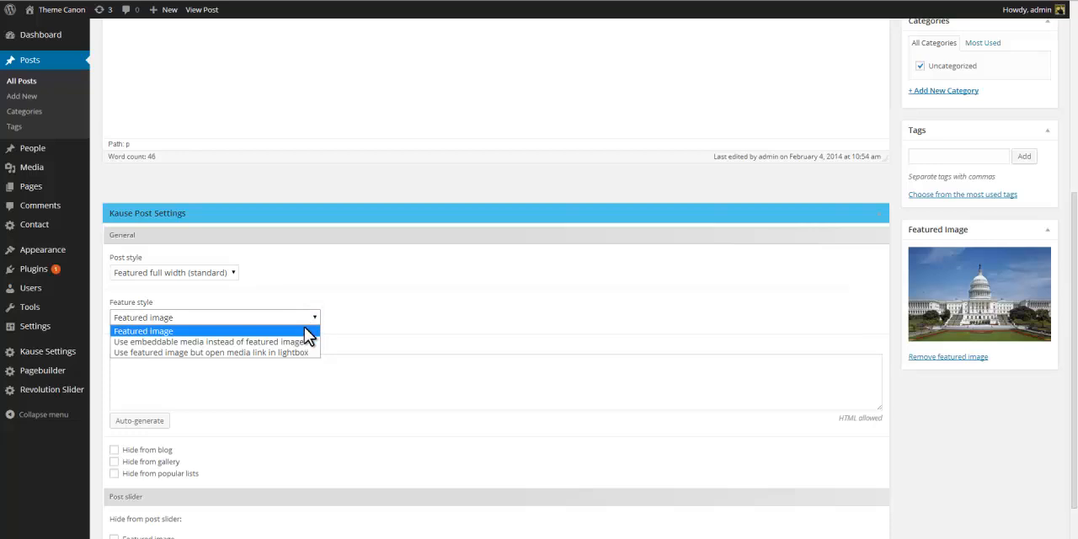
left_click(302, 342)
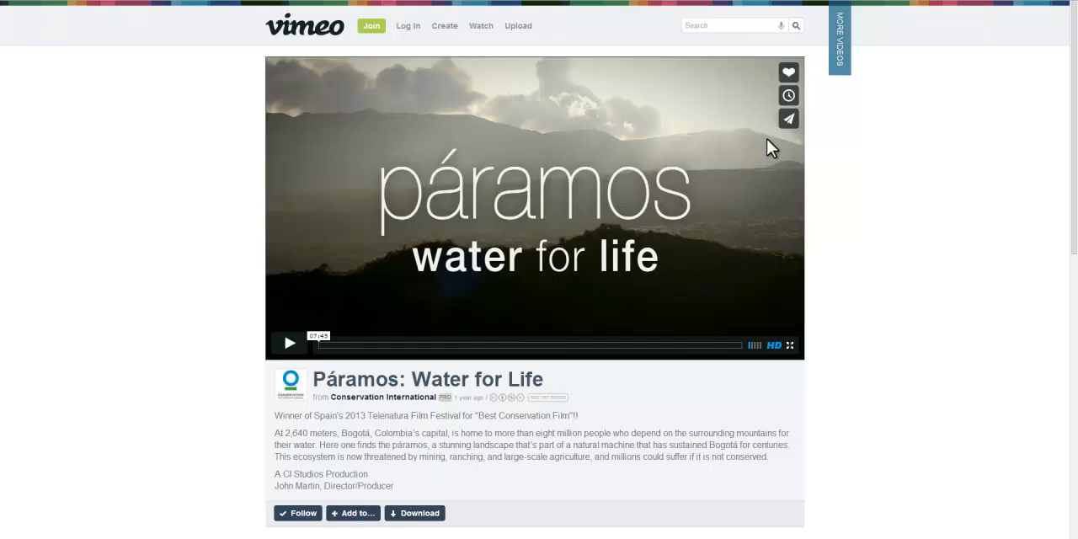
Copy the Páramos: Water for Life embed code from Vimeo, paste it into the Featured media field and update the post.
left_click(788, 125)
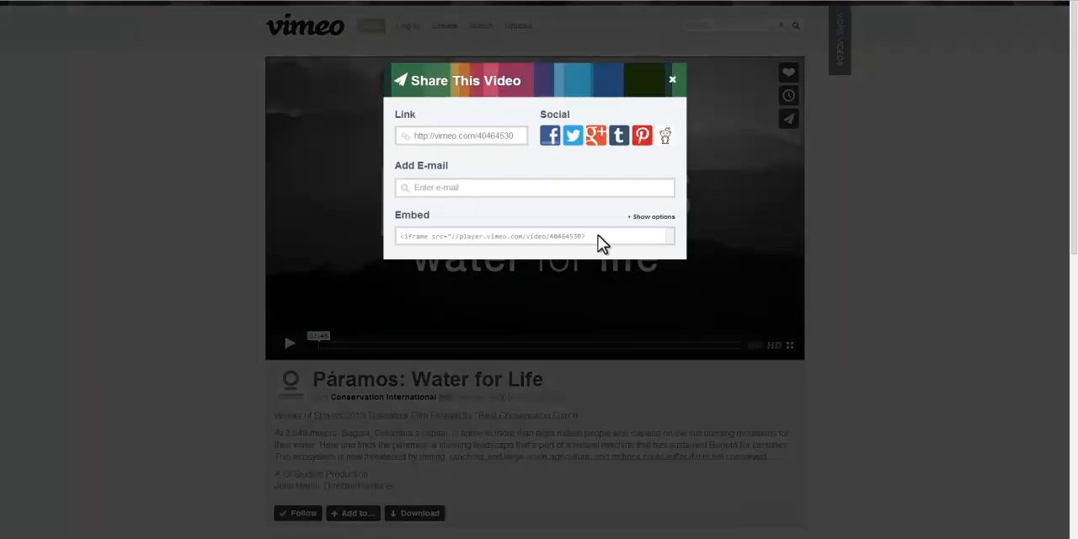
left_click(599, 240)
key("ctrl+c")
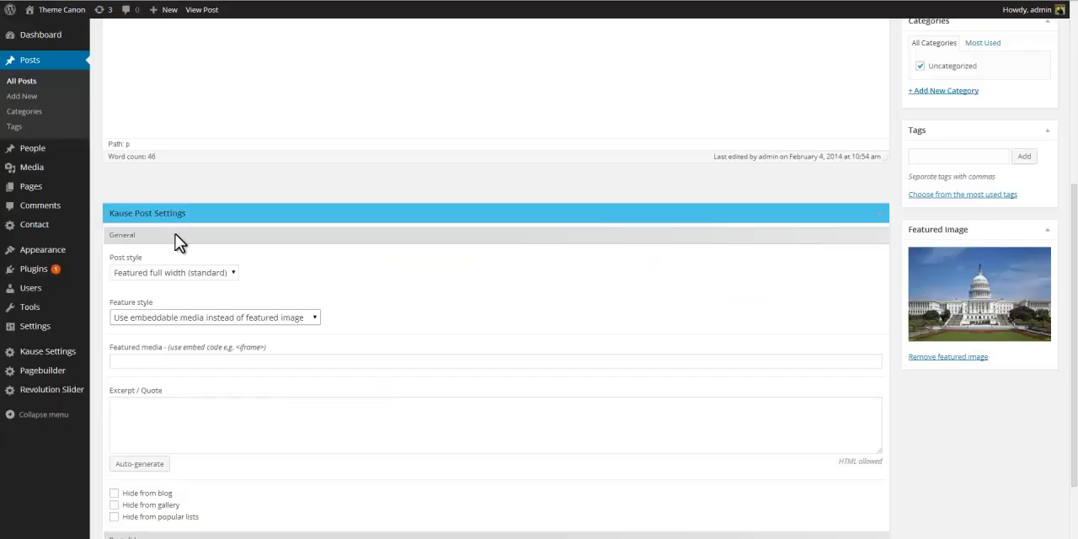
left_click(180, 362)
right_click(180, 361)
left_click(209, 422)
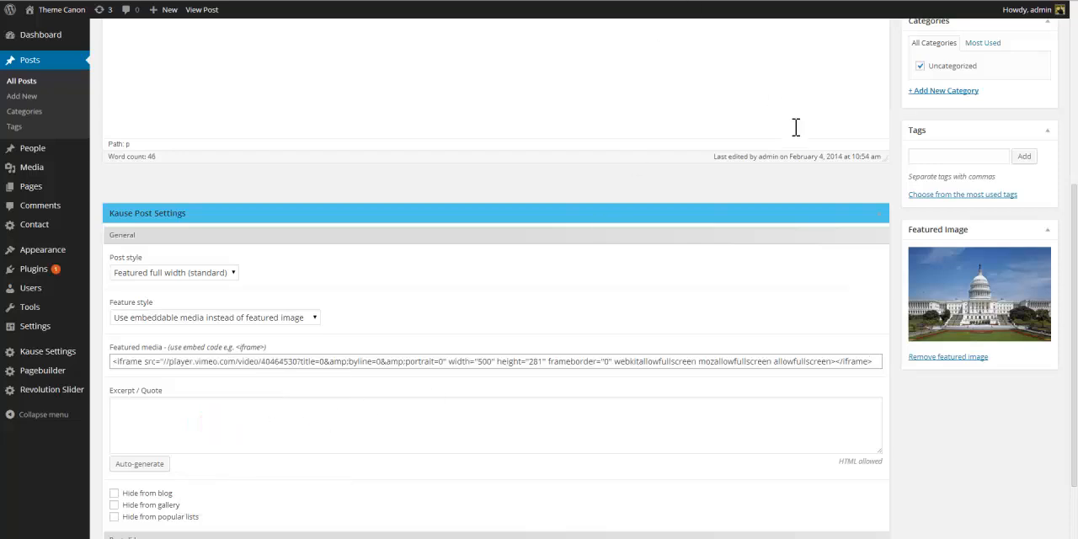
scroll(796, 126, "up", 3)
left_click(1031, 89)
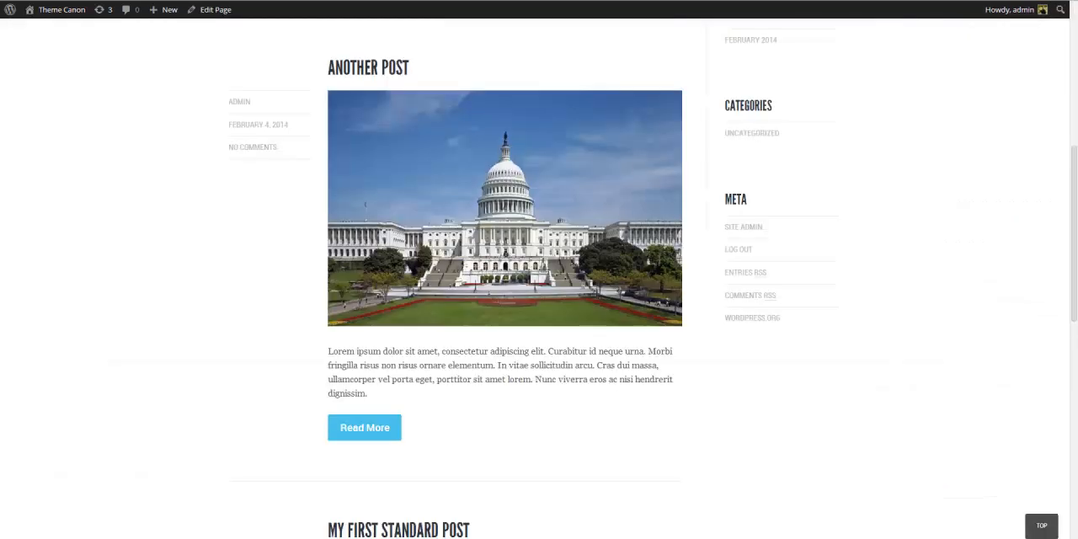
Reload the blog and play the embedded video in the listing and on the post page.
key("F5")
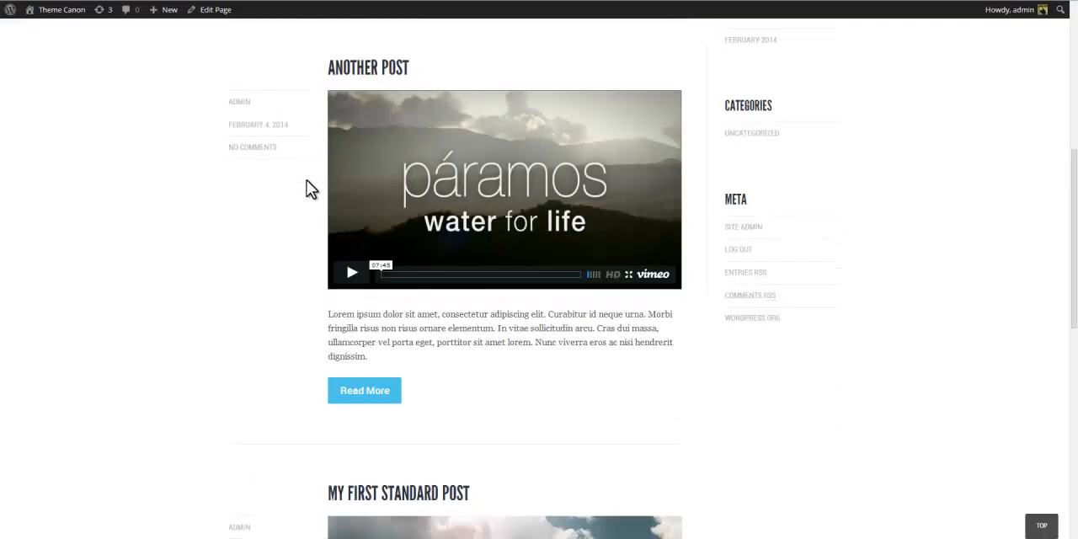
left_click(351, 272)
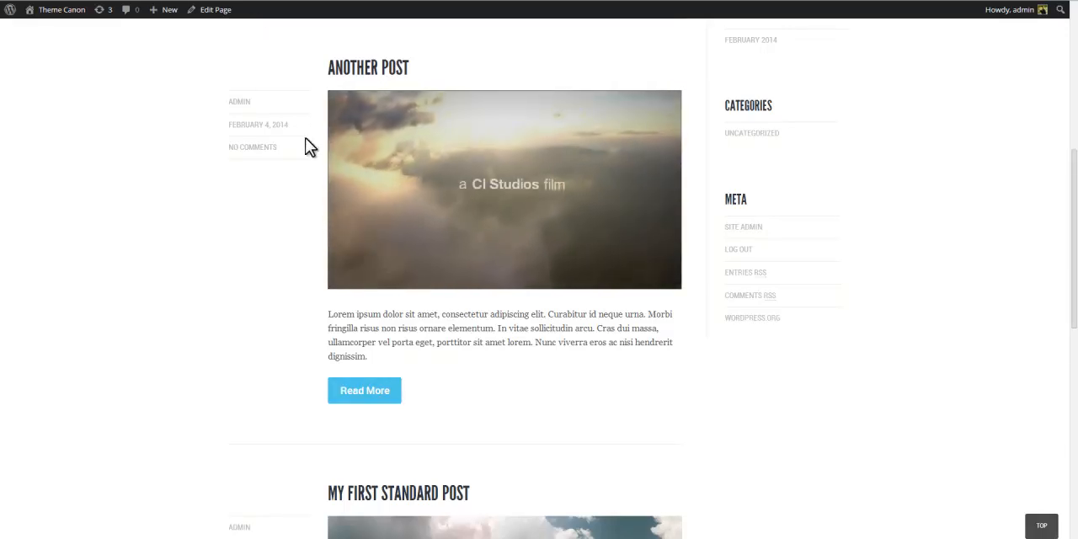
left_click(371, 397)
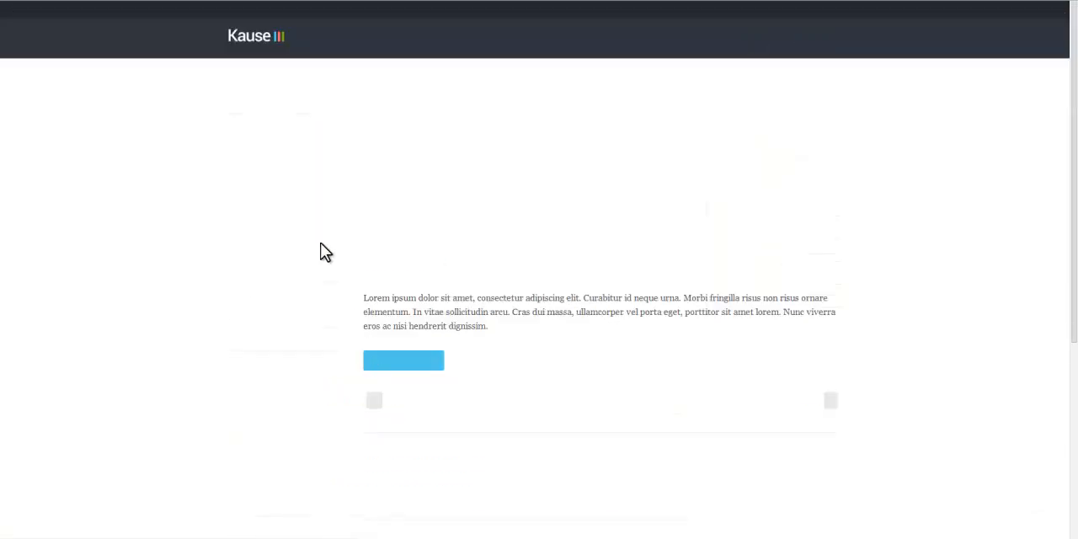
scroll(262, 294, "down", 2)
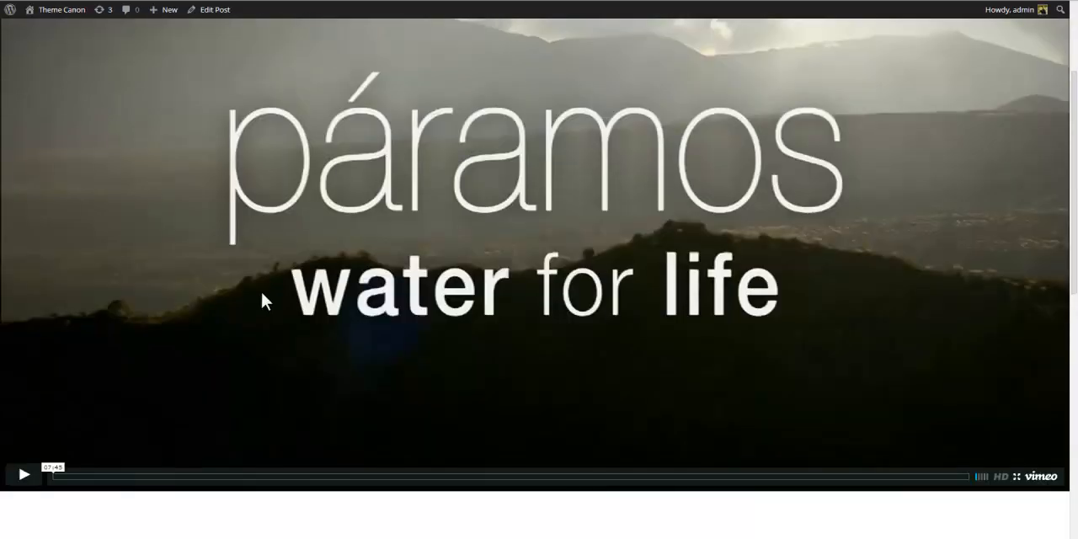
left_click(23, 475)
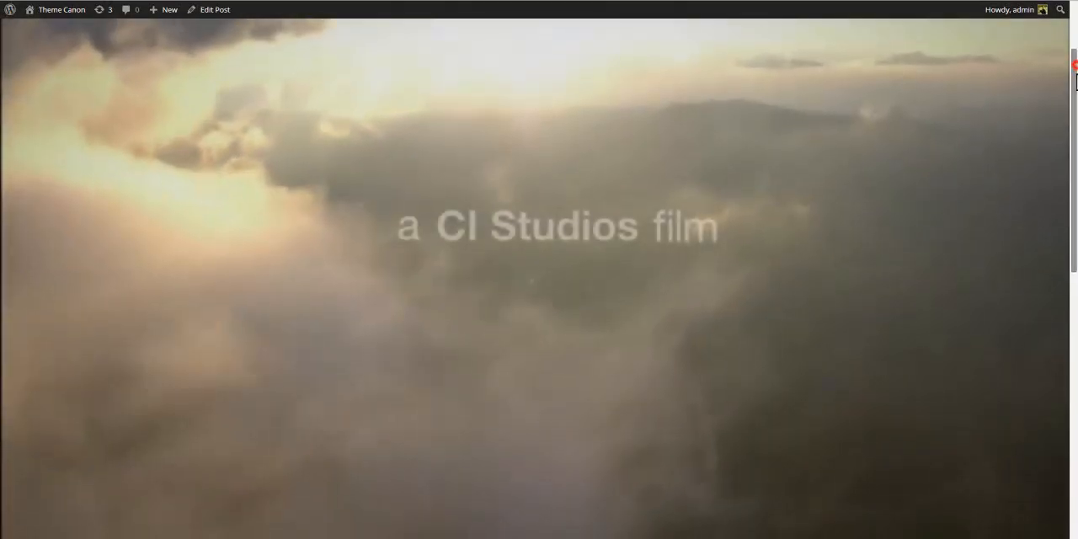
left_click_drag(1076, 78, 1066, 5)
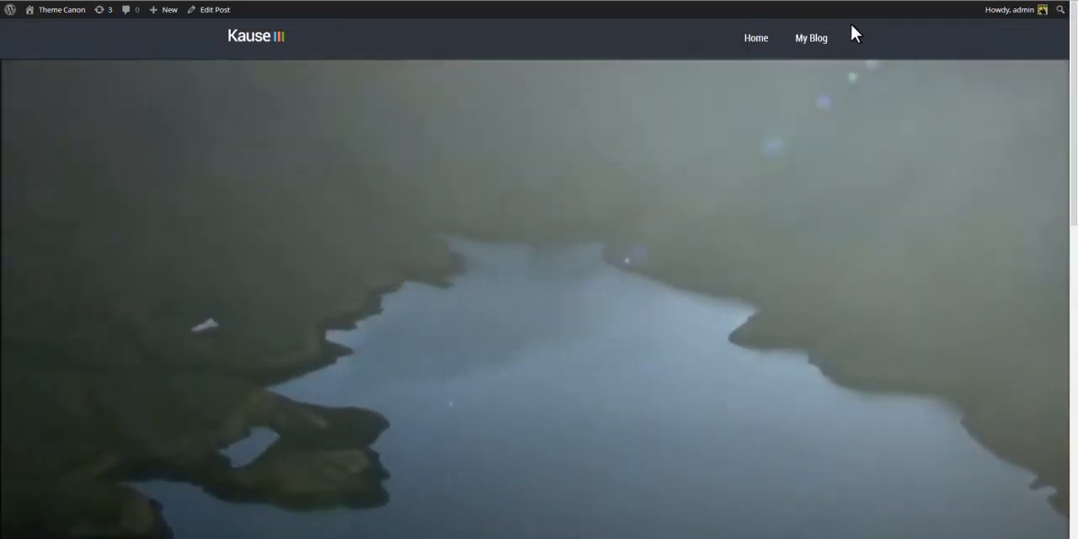
left_click(821, 47)
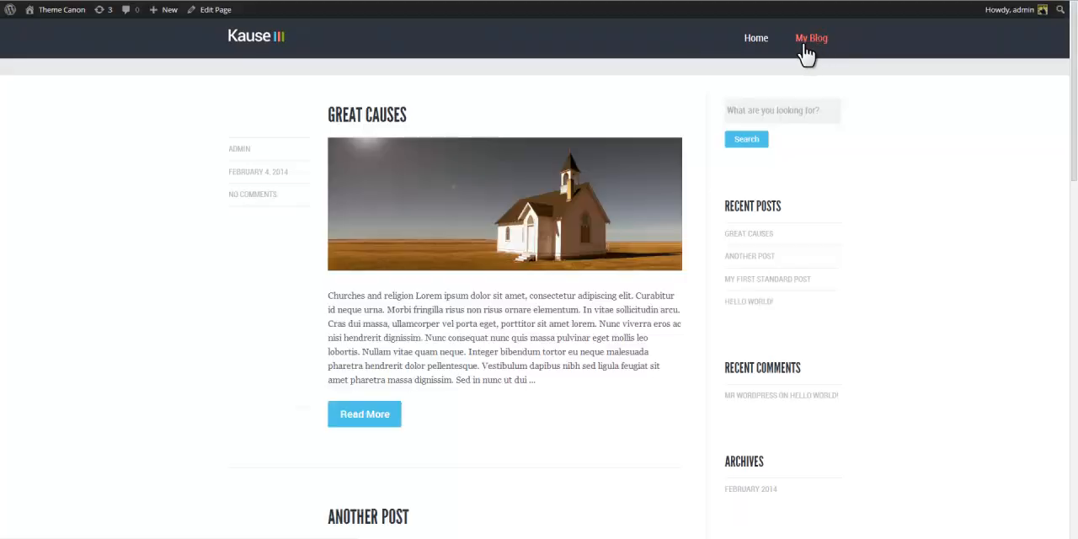
scroll(650, 145, "down", 4)
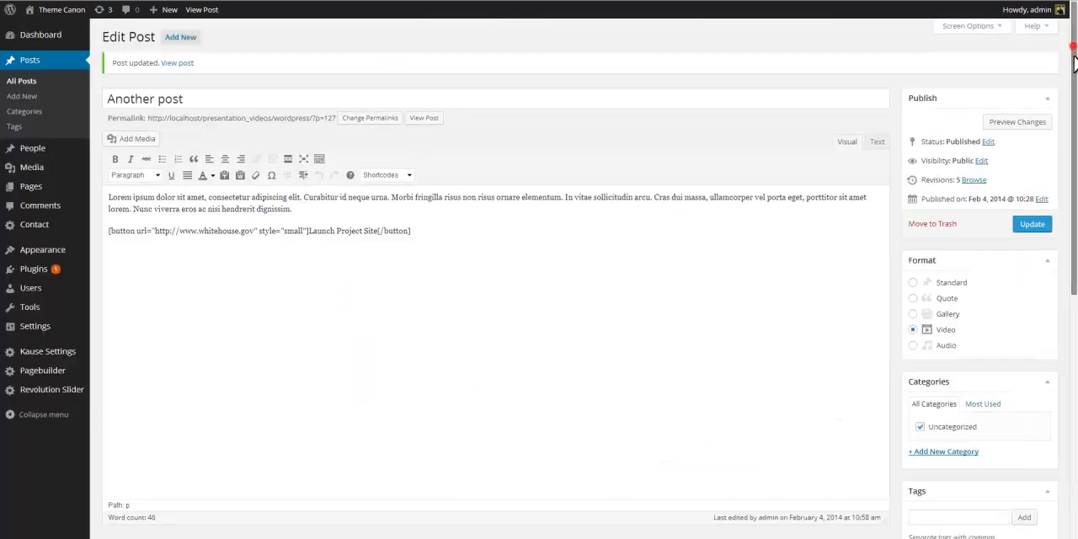
scroll(496, 278, "down", 6)
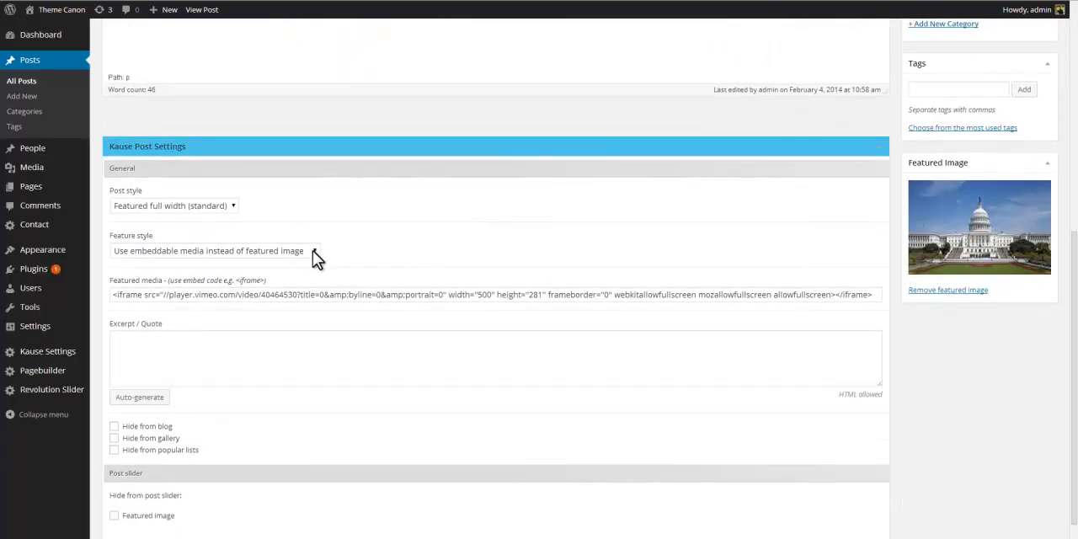
left_click(313, 251)
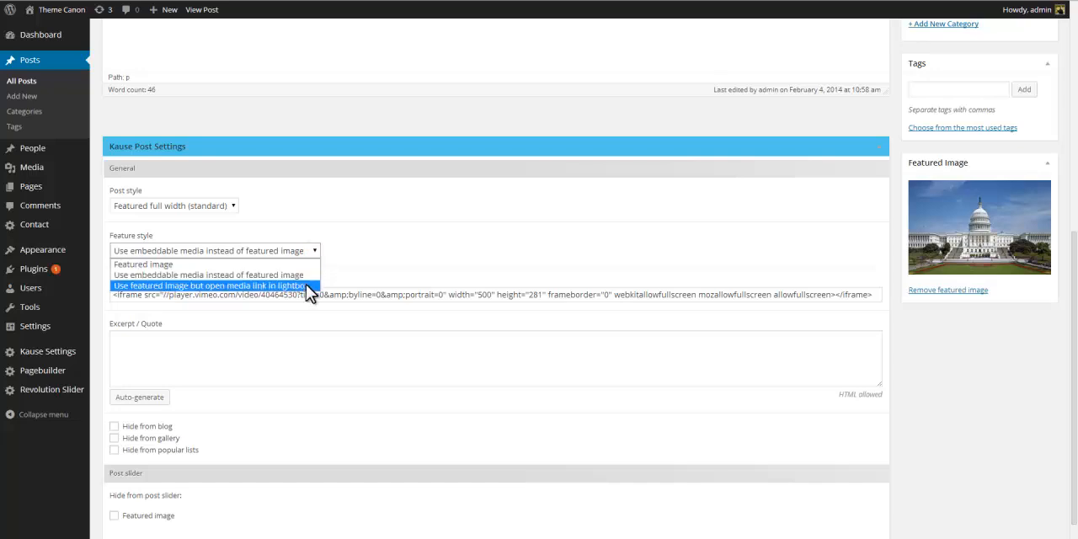
left_click(309, 287)
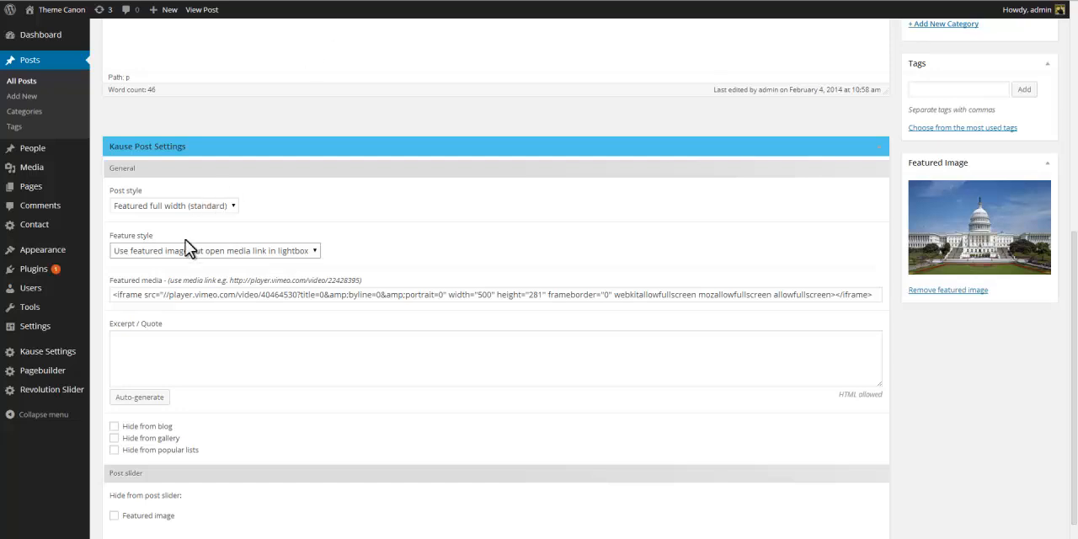
left_click_drag(166, 294, 53, 306)
type("http:")
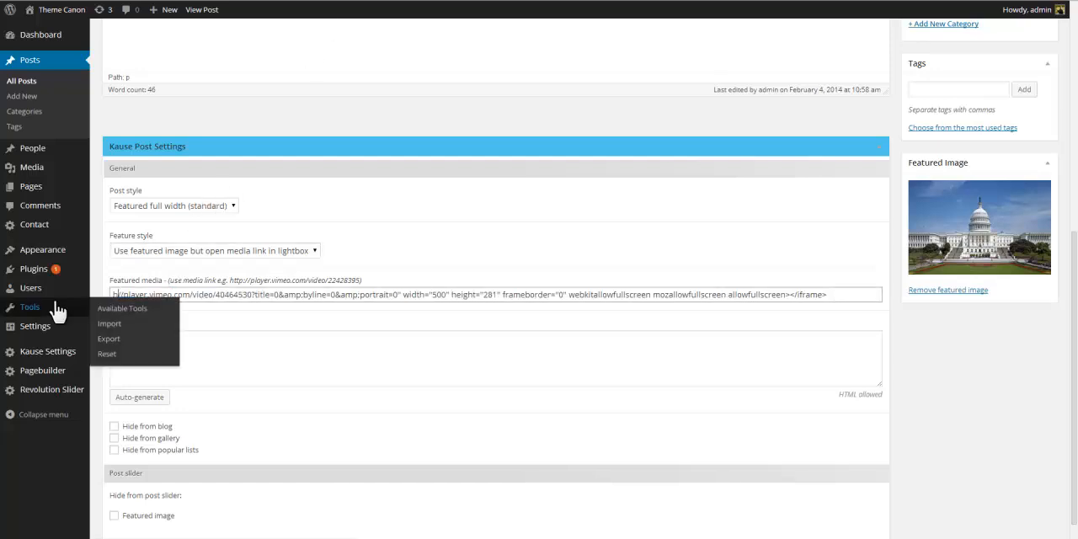
type("/")
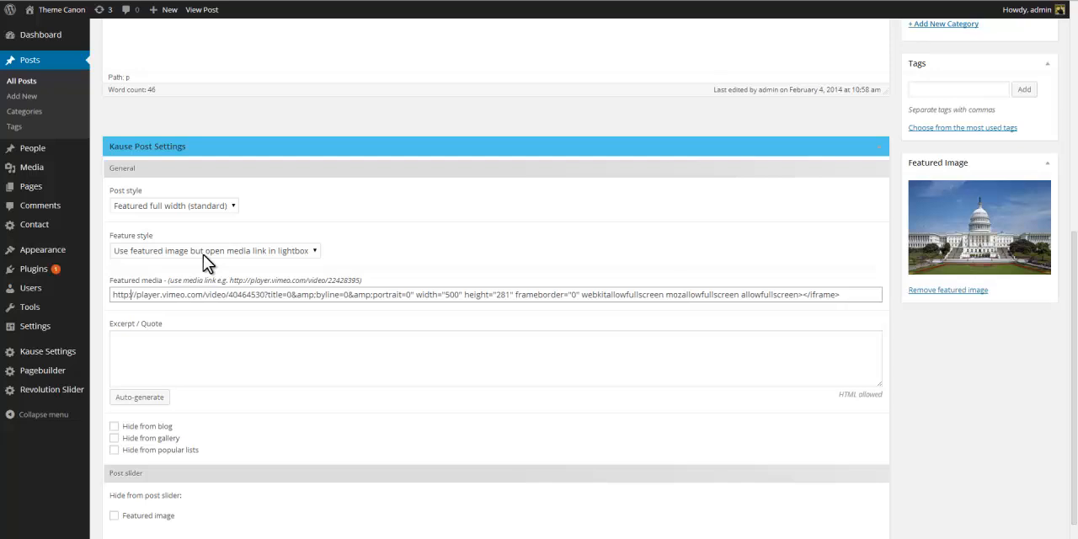
left_click(414, 295)
key("shift+End")
key("Delete")
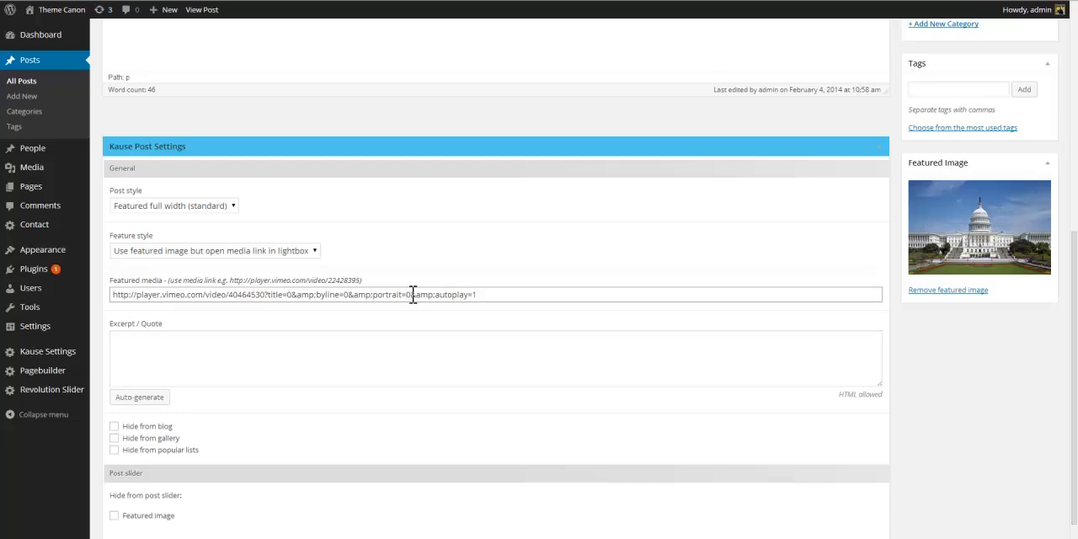
Replace the featured image with the páramos water for life image from the media library and update the post.
left_click(922, 290)
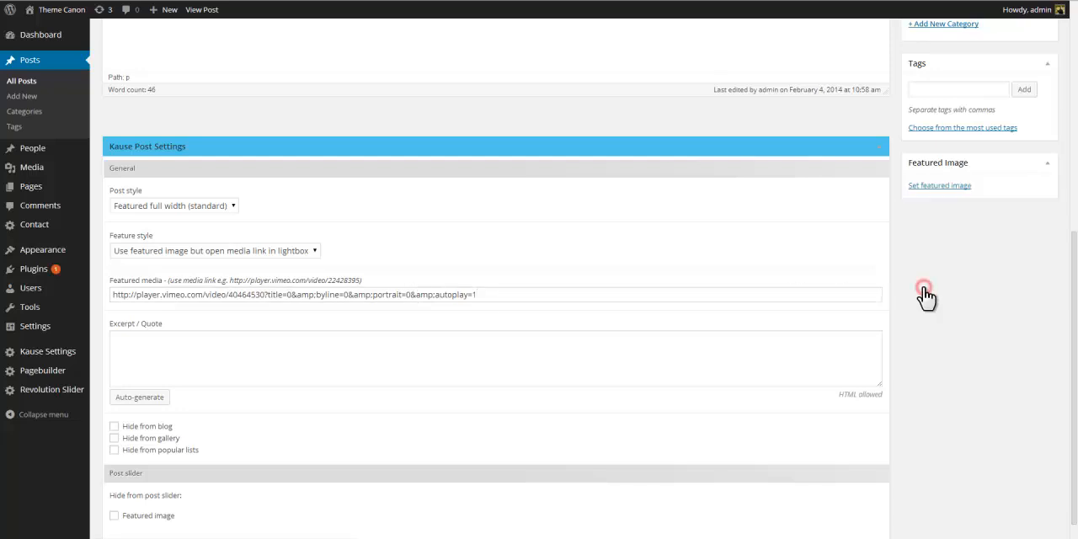
left_click(937, 185)
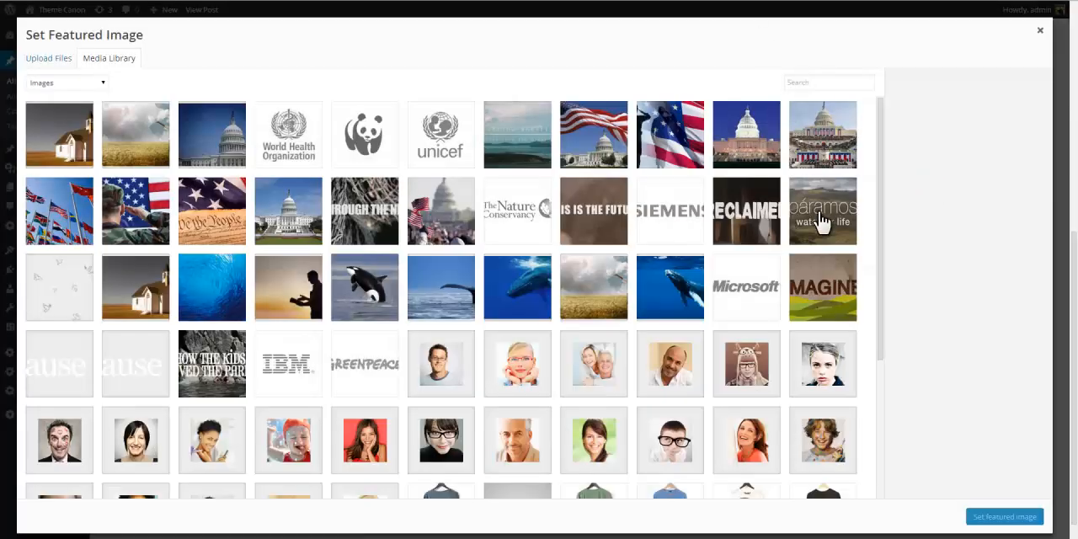
left_click(821, 220)
left_click(987, 516)
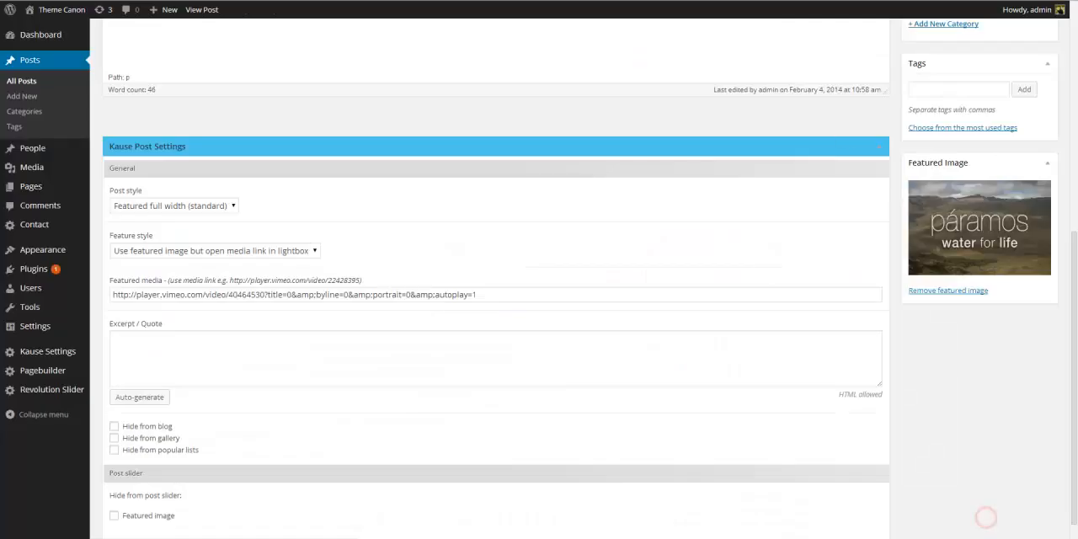
scroll(801, 197, "up", 5)
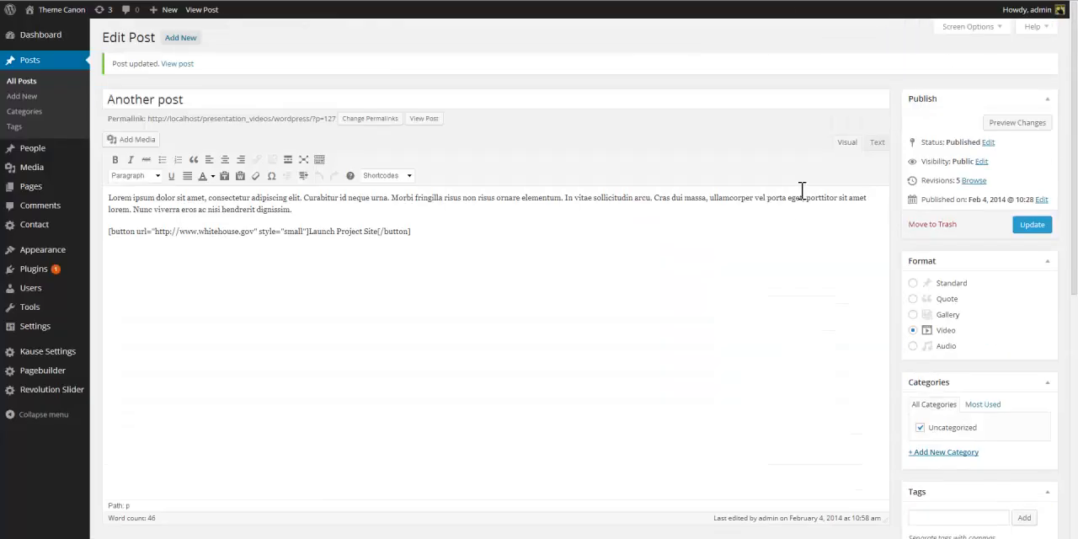
left_click(1036, 226)
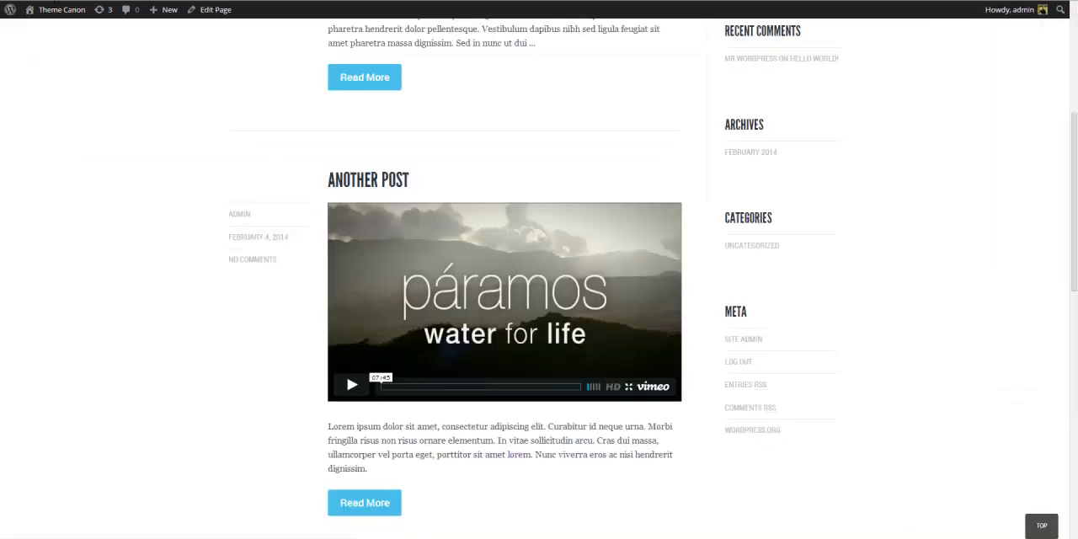
Reload the blog, open the Another post image's lightbox video, close it and open the post page.
key("F5")
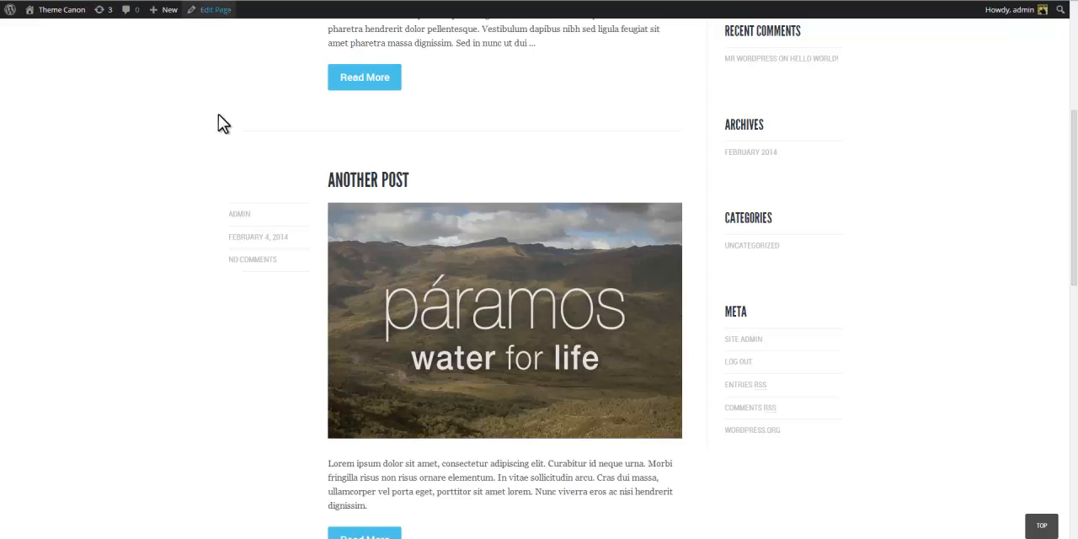
mouse_move(489, 361)
scroll(489, 360, "down", 1)
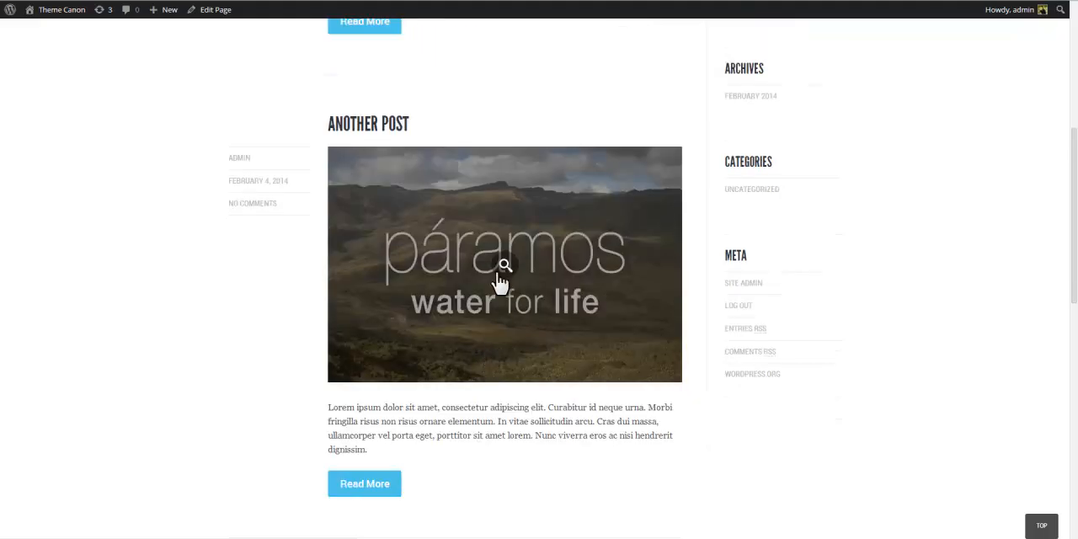
left_click(500, 267)
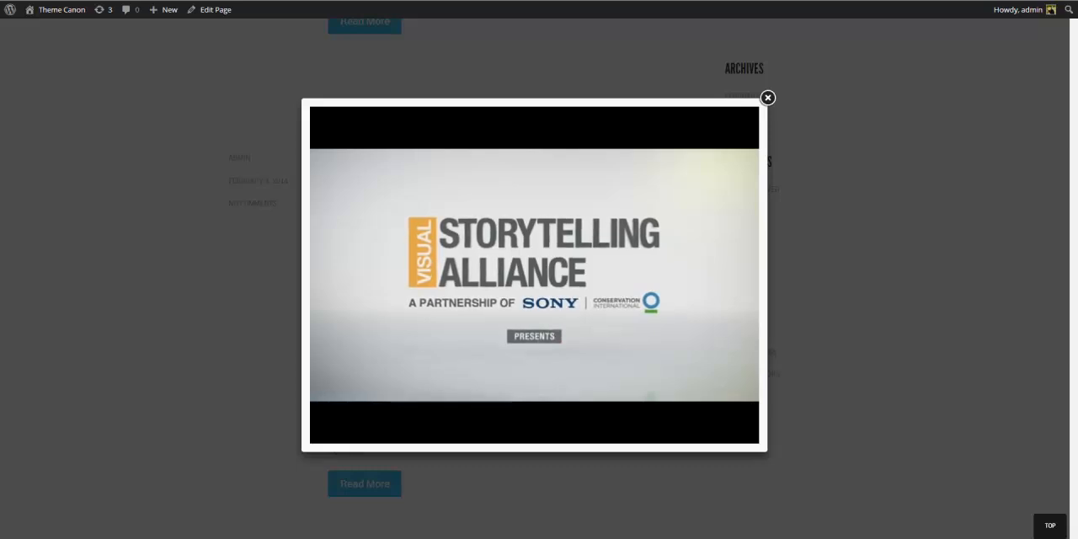
left_click(767, 99)
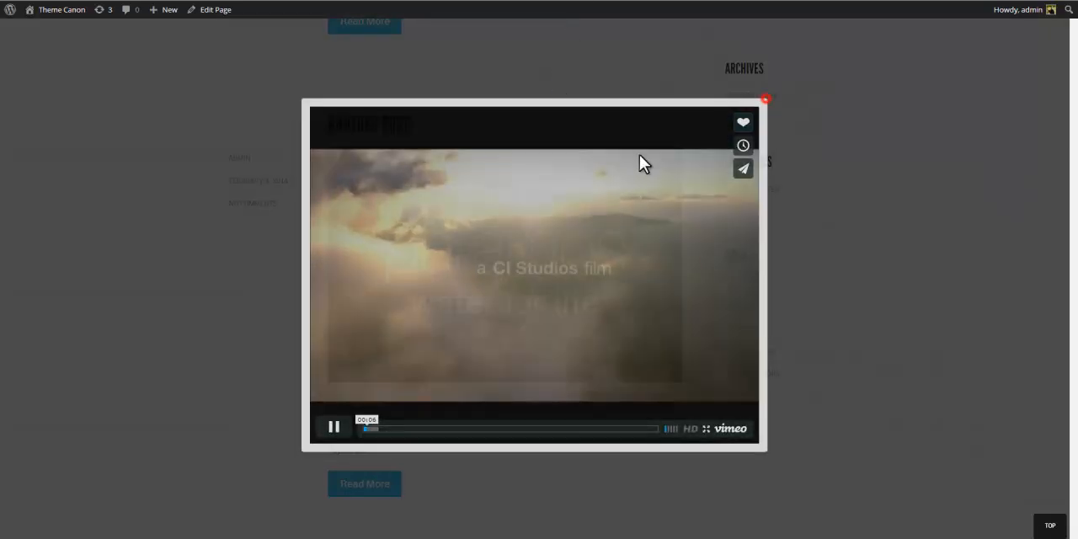
left_click(356, 476)
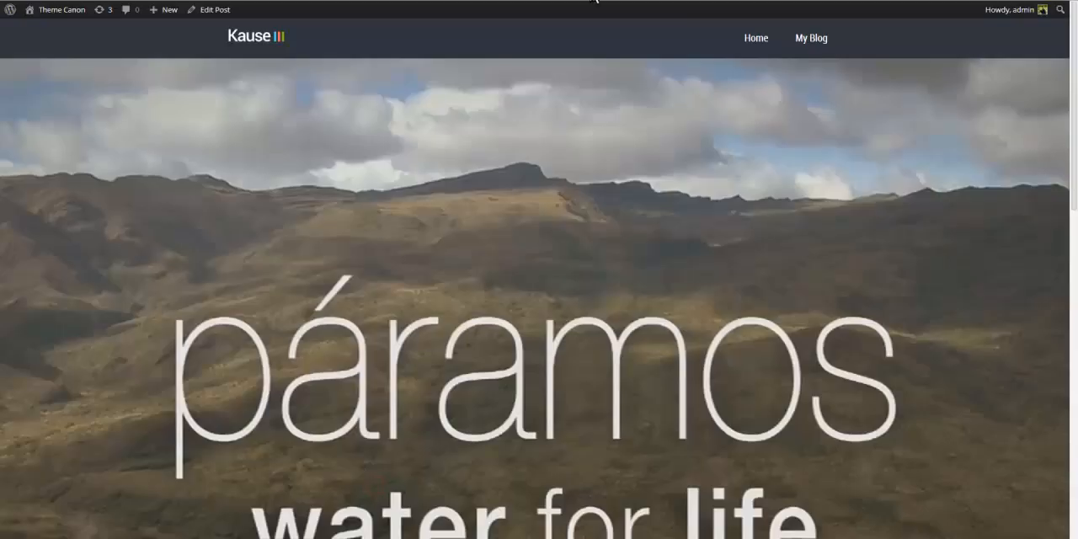
Open and close the lightbox video from the post page's featured image, then return to My Blog.
scroll(573, 337, "down", 5)
scroll(572, 375, "down", 4)
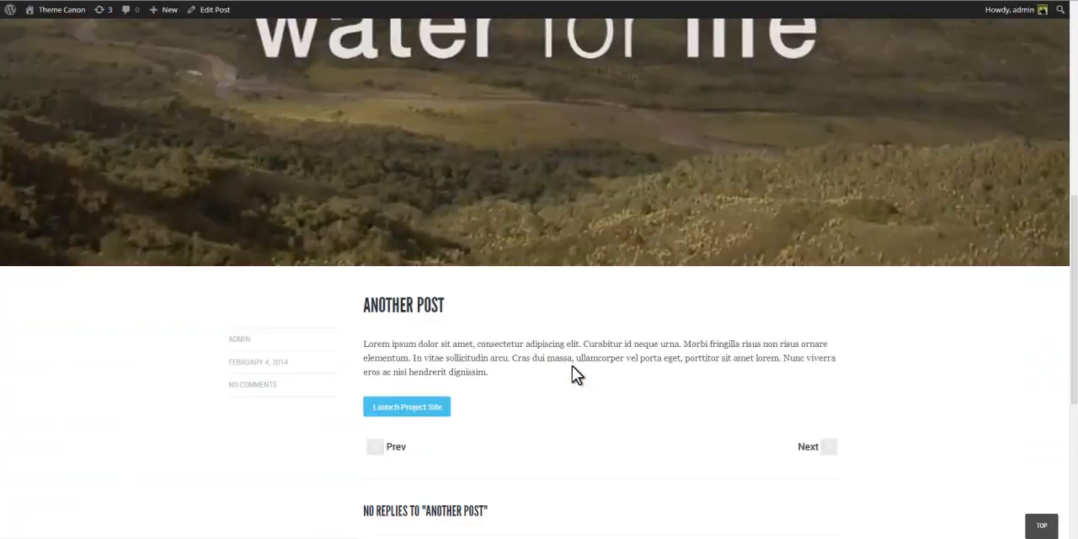
scroll(572, 370, "up", 5)
left_click(577, 310)
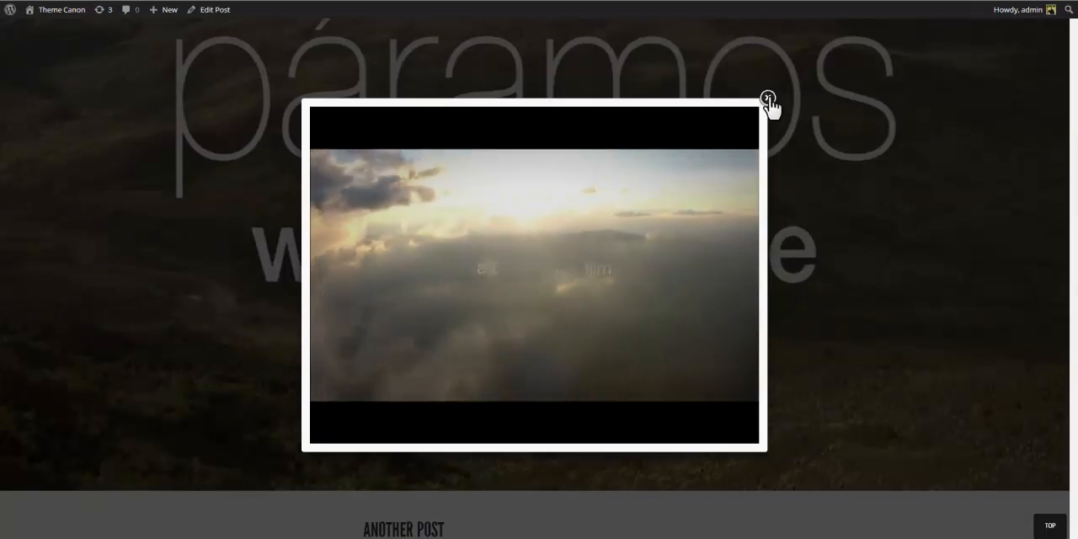
left_click(767, 98)
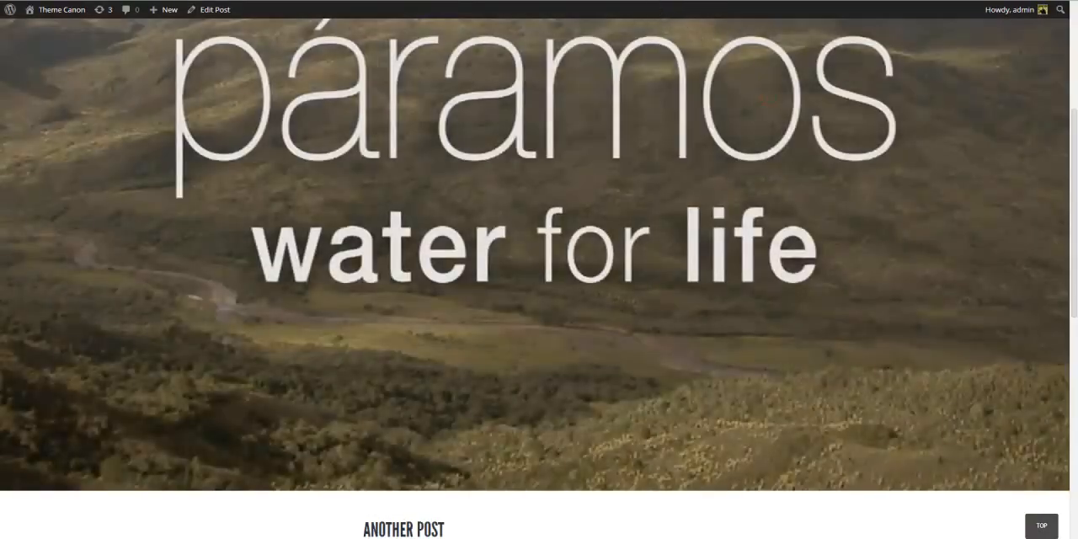
scroll(284, 107, "up", 3)
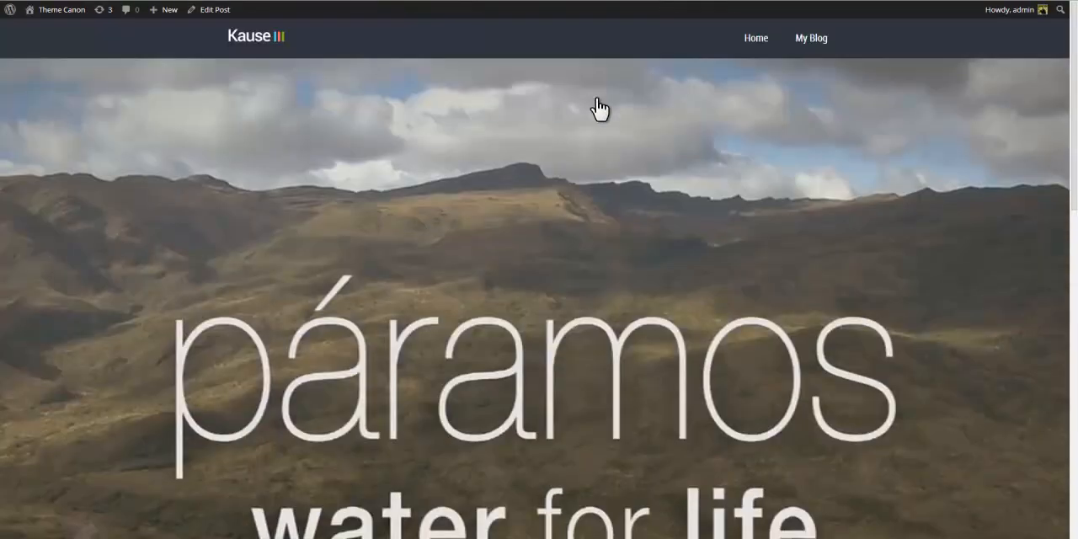
left_click(804, 42)
scroll(396, 304, "down", 4)
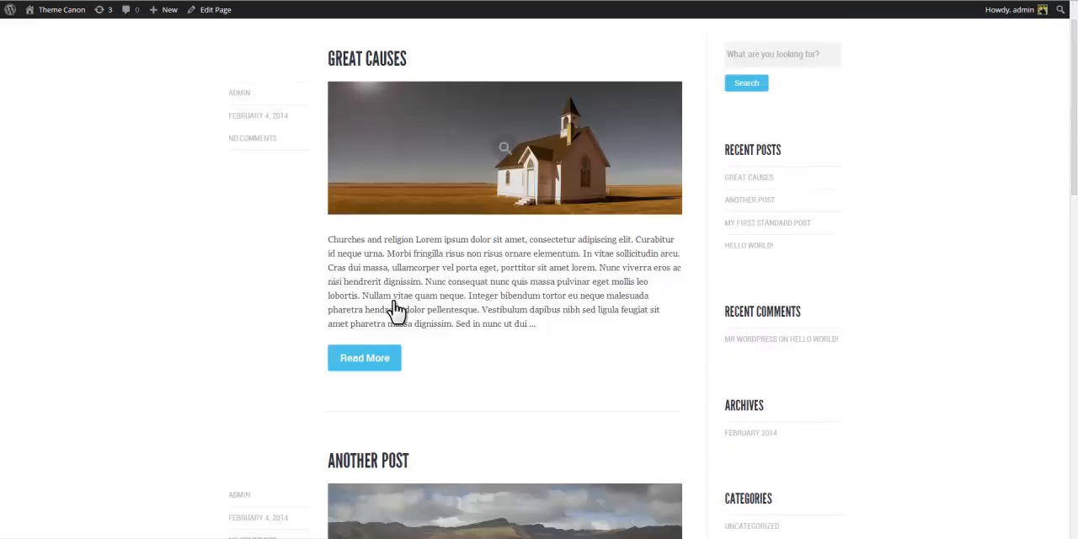
scroll(396, 310, "down", 1)
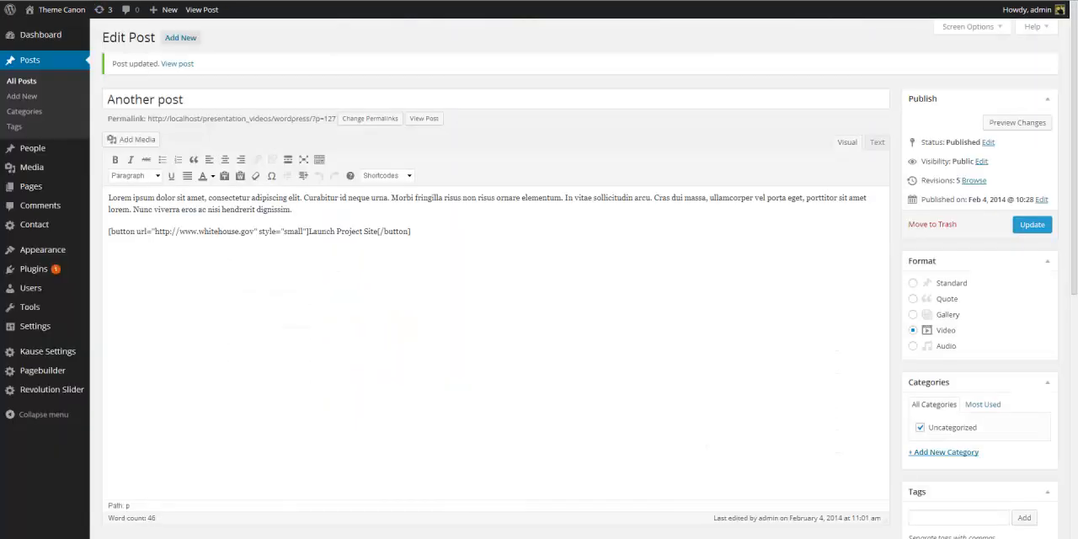
Set the post format to Audio and the feature style to Use embeddable media instead of featured image.
left_click(912, 346)
scroll(546, 345, "down", 5)
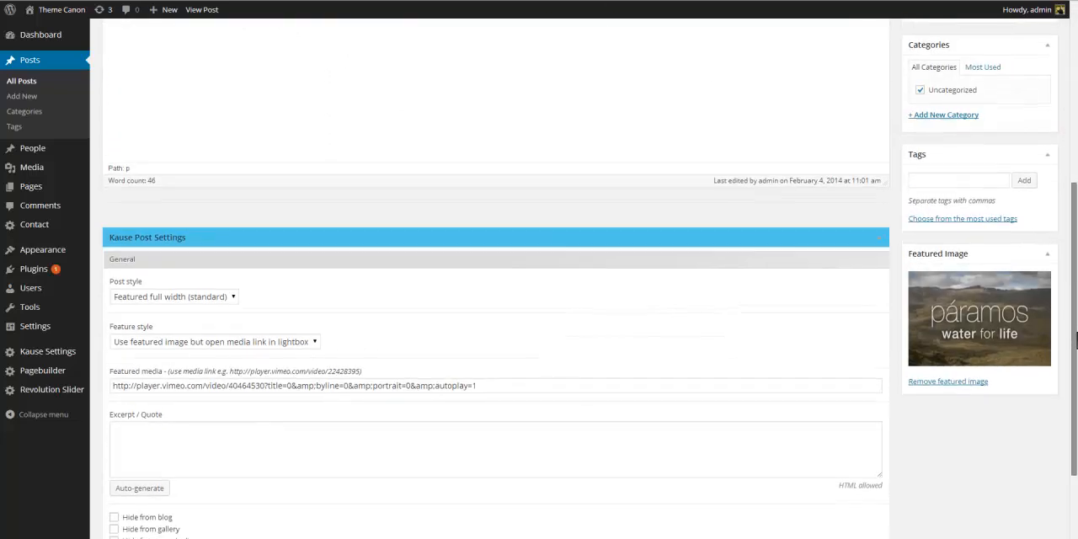
left_click(313, 324)
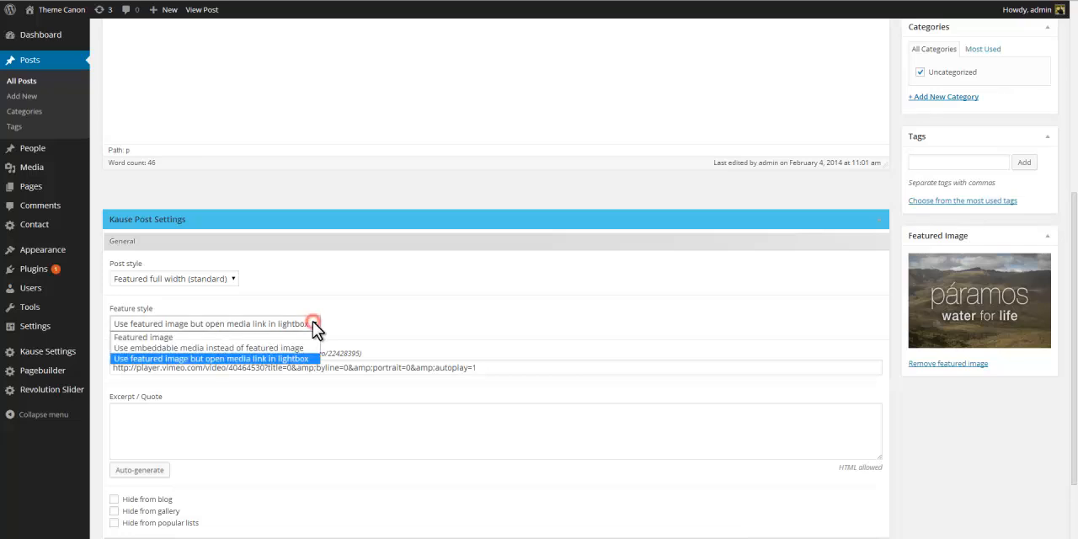
left_click(306, 347)
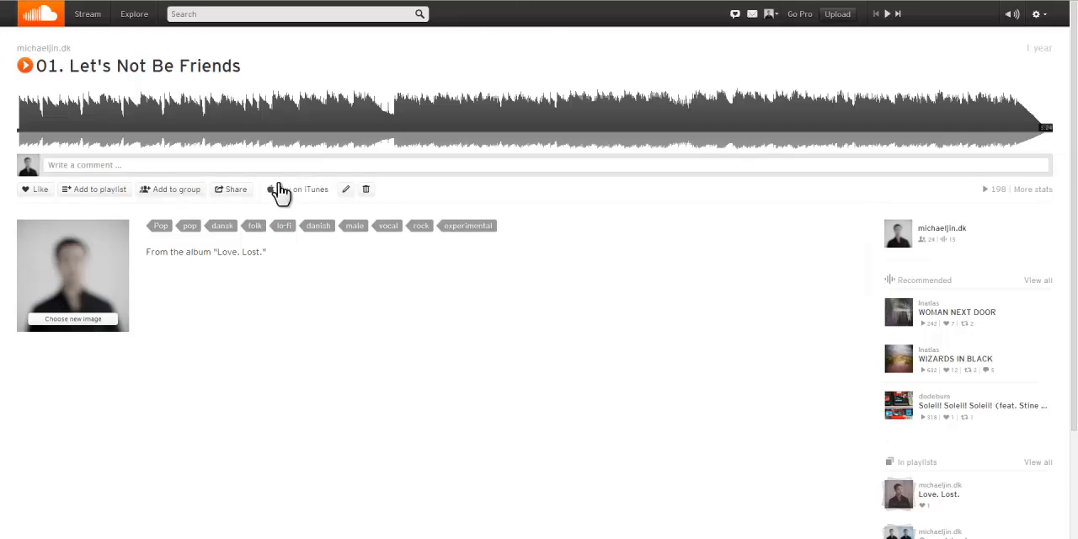
Copy the SoundCloud embed code for 01. Let's Not Be Friends, paste it into the Featured media field and update the post.
left_click(234, 190)
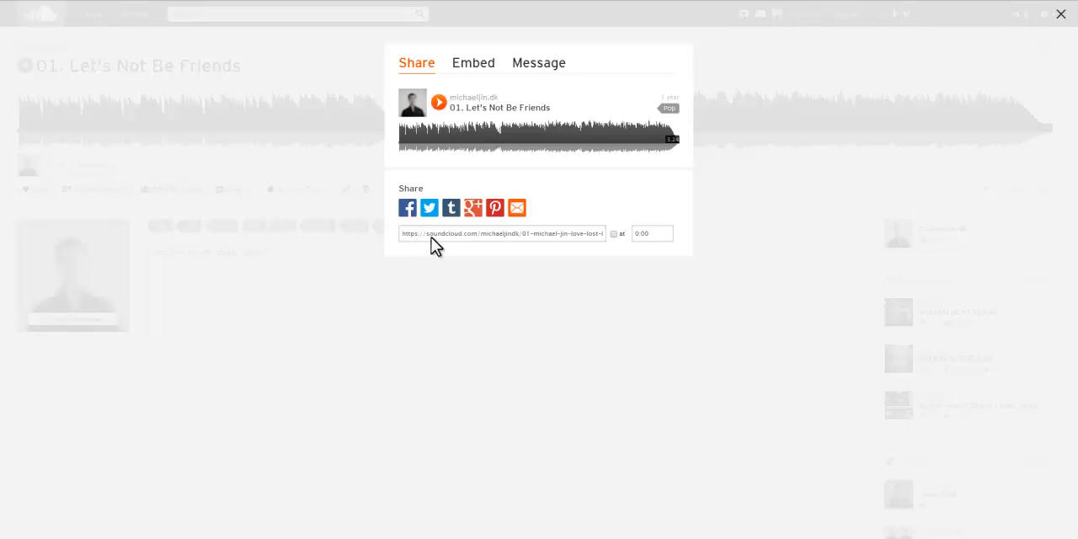
left_click(464, 62)
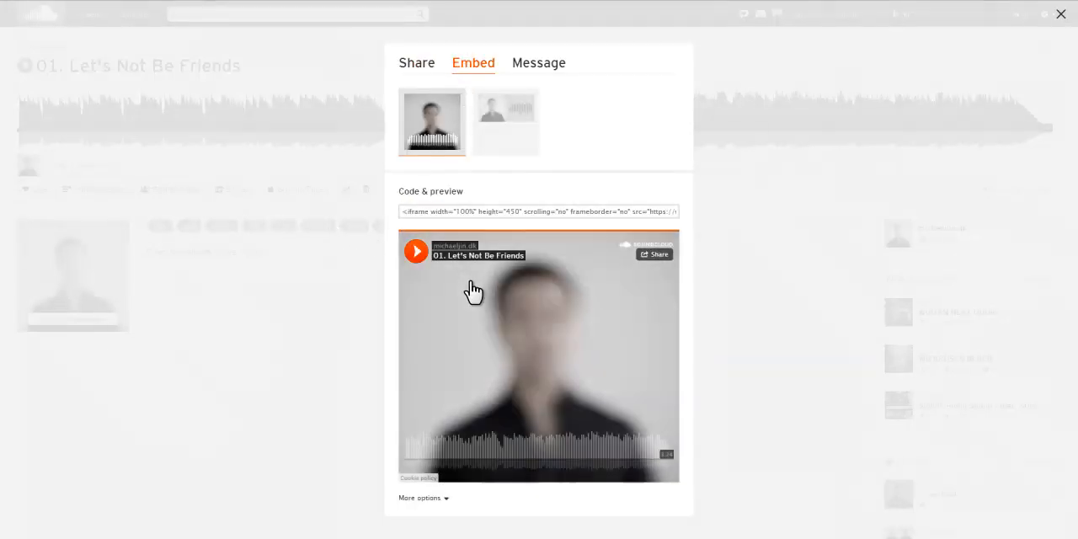
left_click(484, 211)
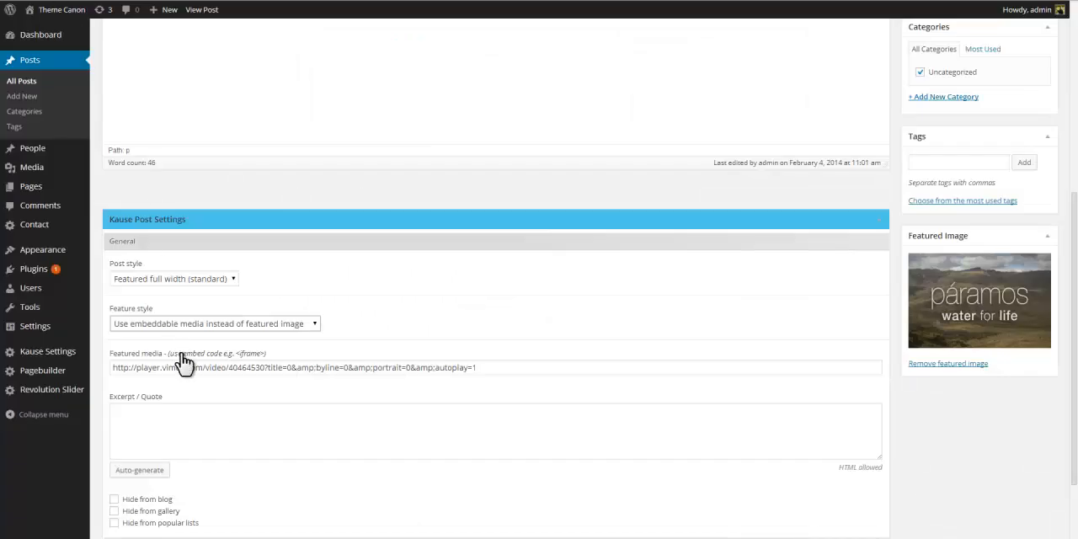
left_click(186, 368)
key("ctrl+a")
type("<iframe width=\"100%\" height=\"450\" scrolling=\"no\" frameborder=\"no\" src=\"https://w.soundcloud.com/player/?url=https%3A//api.soundcloud.com/tracks/48574136&amp;auto_play=false&amp;hide_related=false&amp;visual=true\"></iframe>")
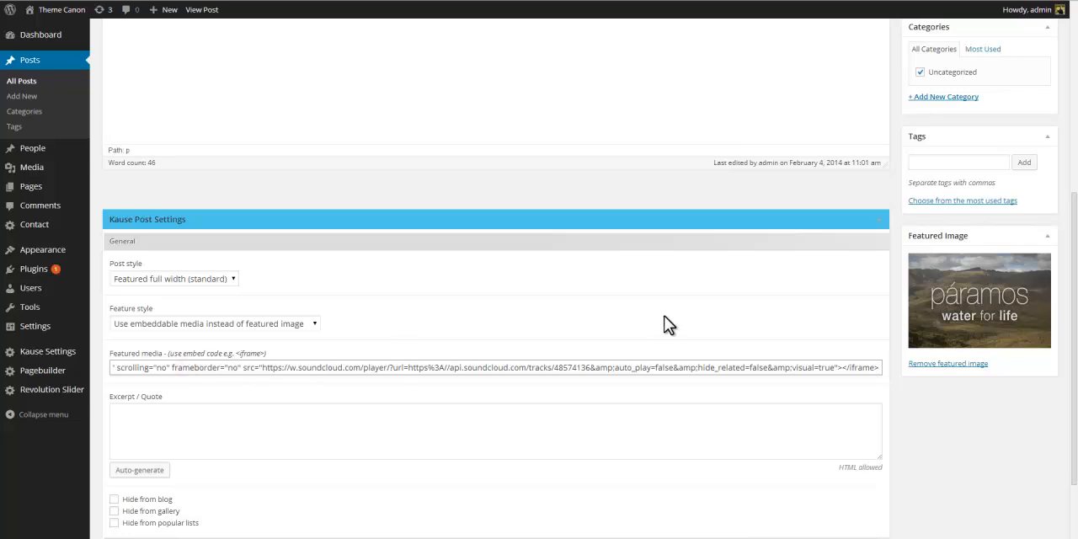
scroll(677, 337, "up", 3)
left_click(1034, 95)
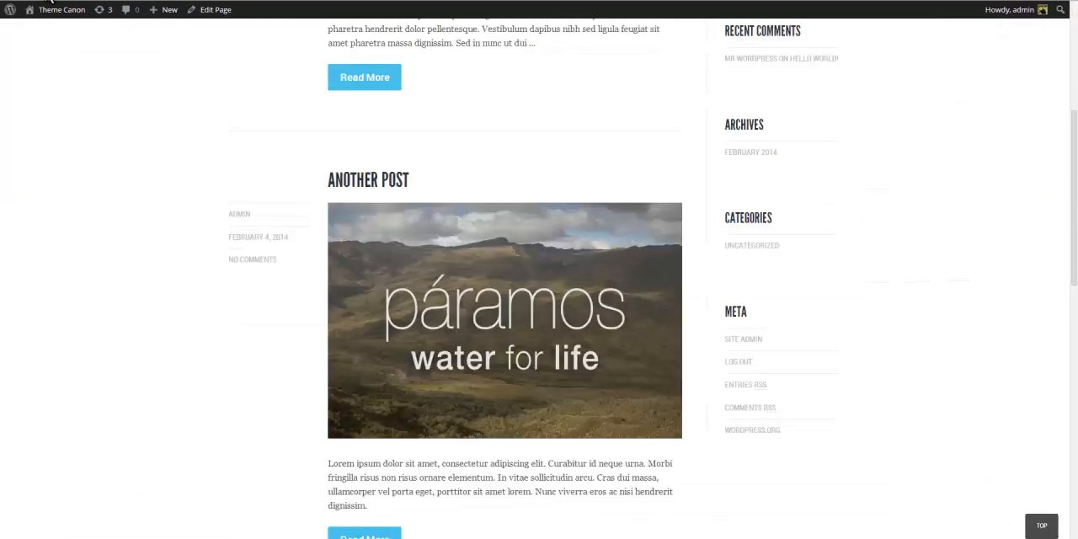
Reload the blog and play the embedded SoundCloud track in the listing and on the post page.
key("F5")
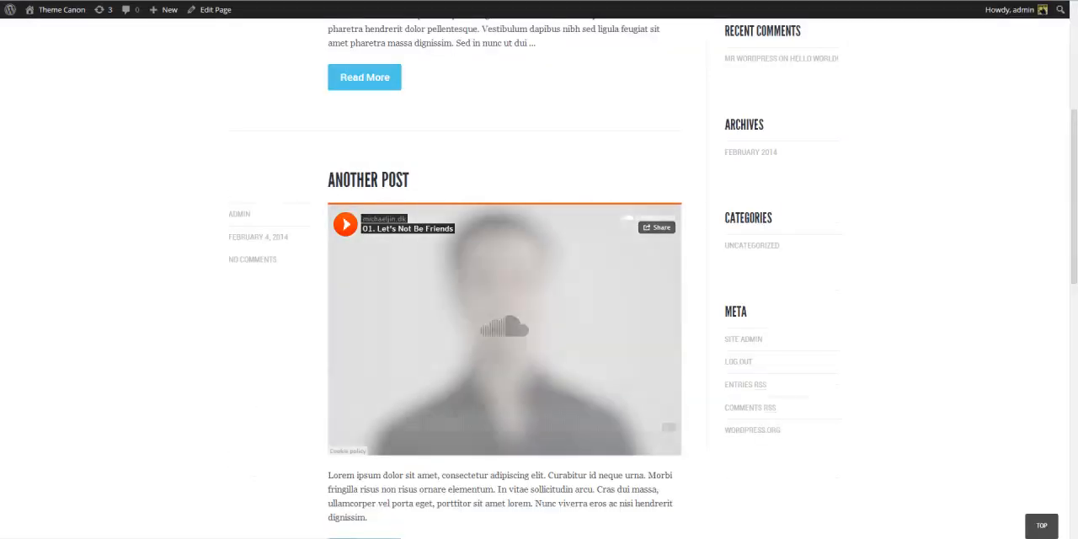
scroll(219, 236, "down", 2)
scroll(219, 236, "up", 1)
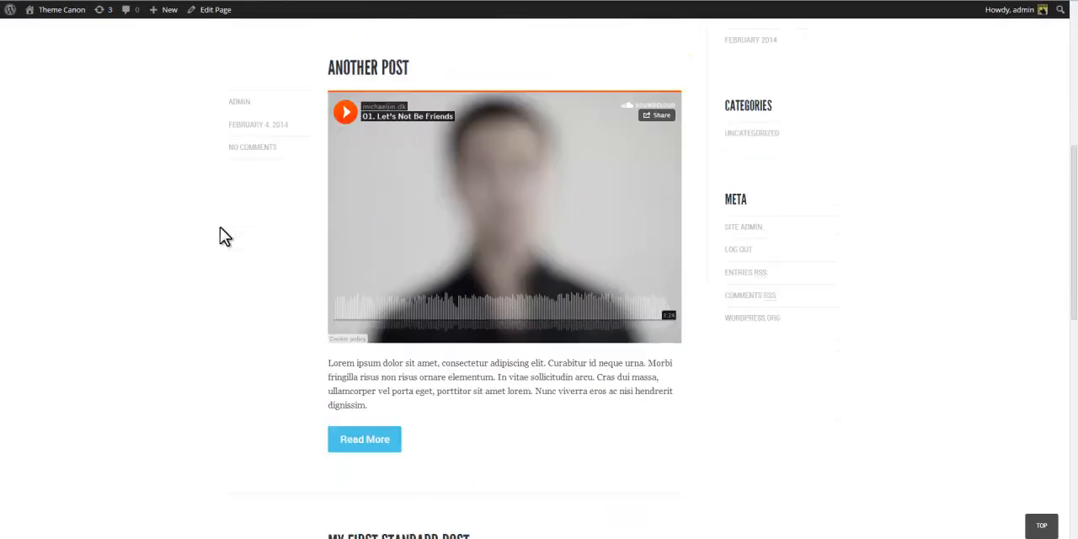
left_click(345, 113)
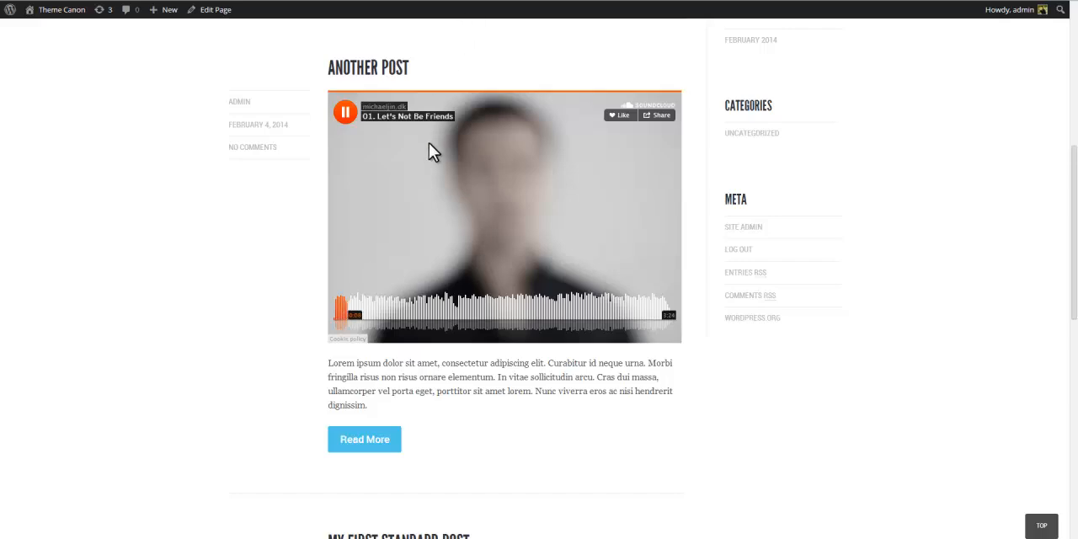
left_click(347, 113)
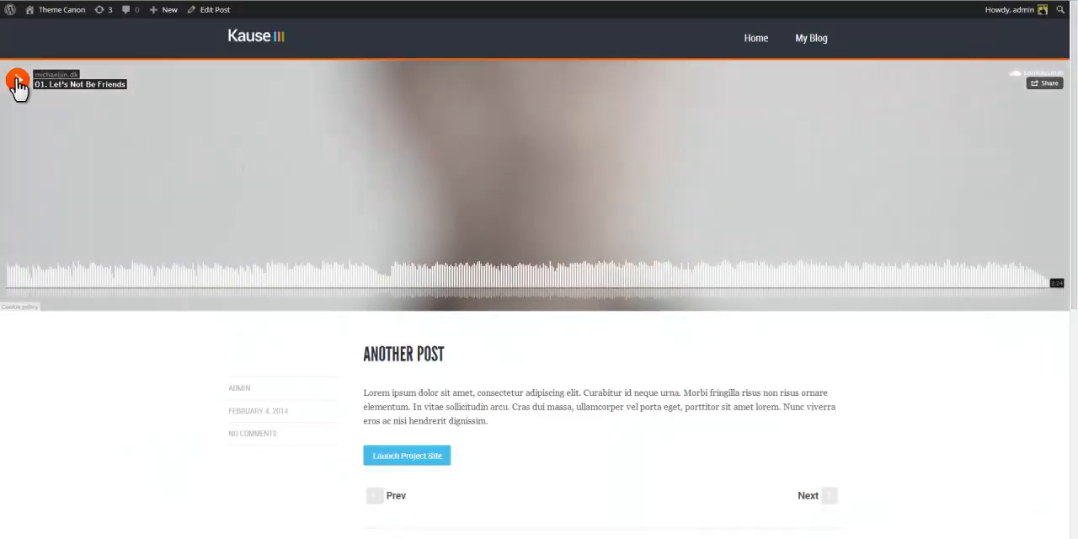
left_click(17, 81)
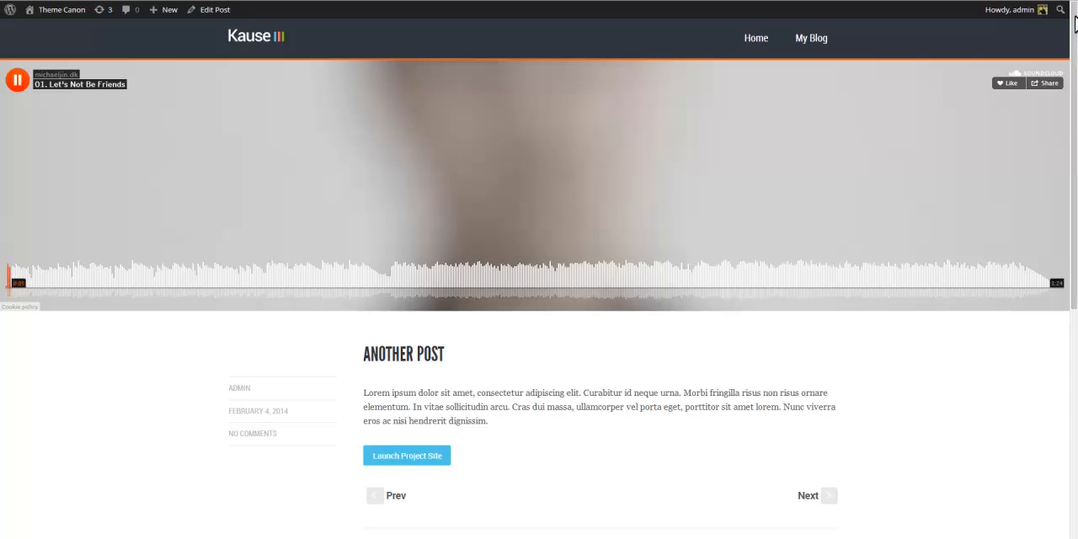
left_click_drag(1075, 24, 1076, 44)
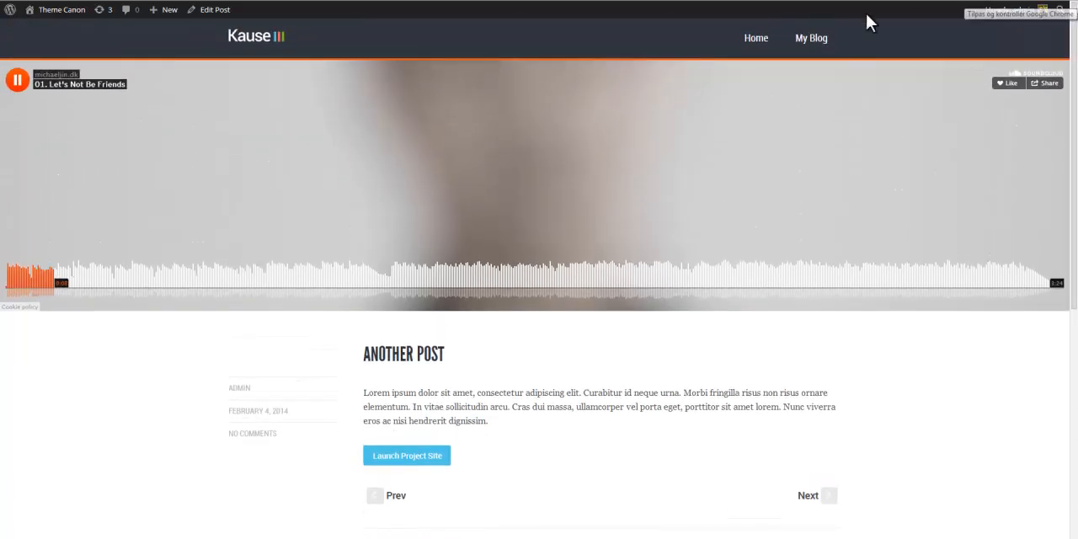
Skip ahead in the SoundCloud track on the post page, then return to editing the post.
left_click(262, 285)
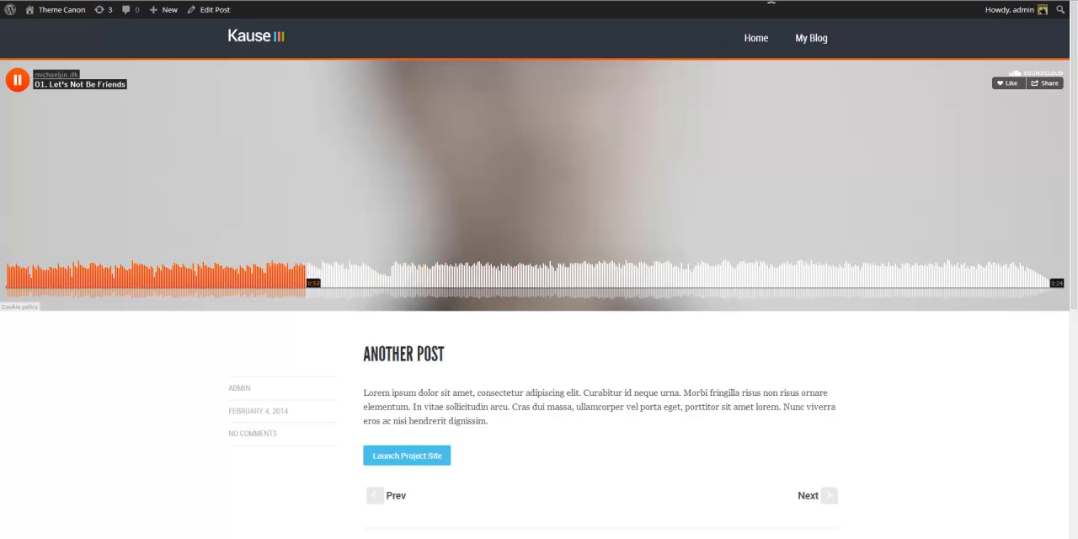
left_click(812, 42)
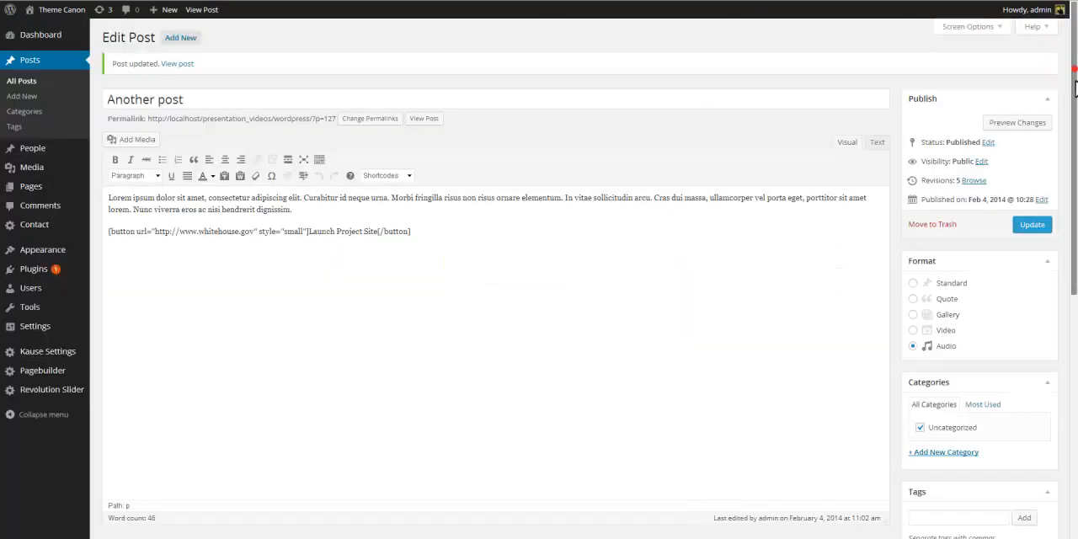
Replace the whole post body with several paragraphs of pasted Lorem ipsum text.
scroll(495, 295, "down", 10)
left_click_drag(1077, 320, 1076, 348)
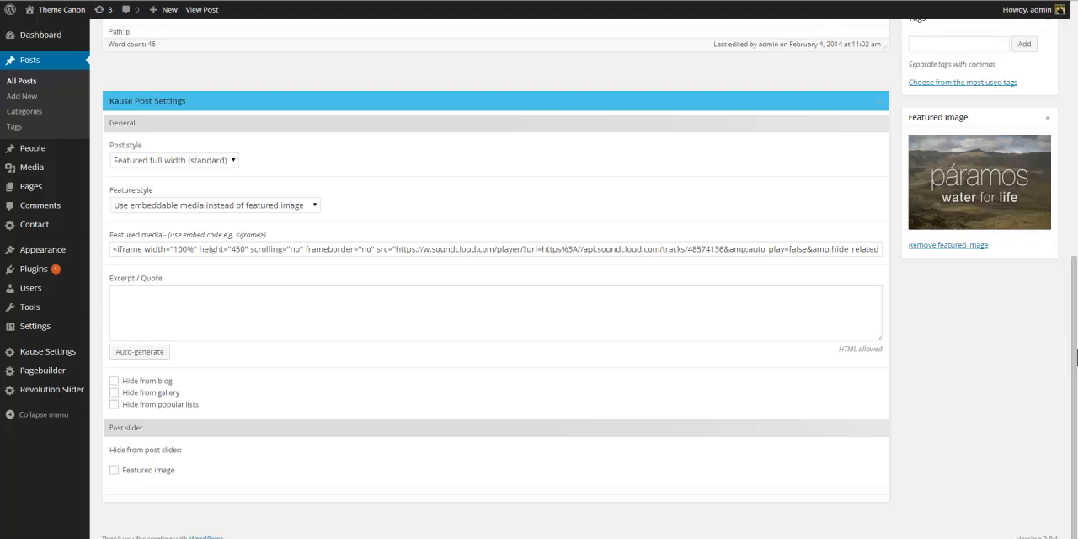
left_click_drag(1075, 354, 1066, 35)
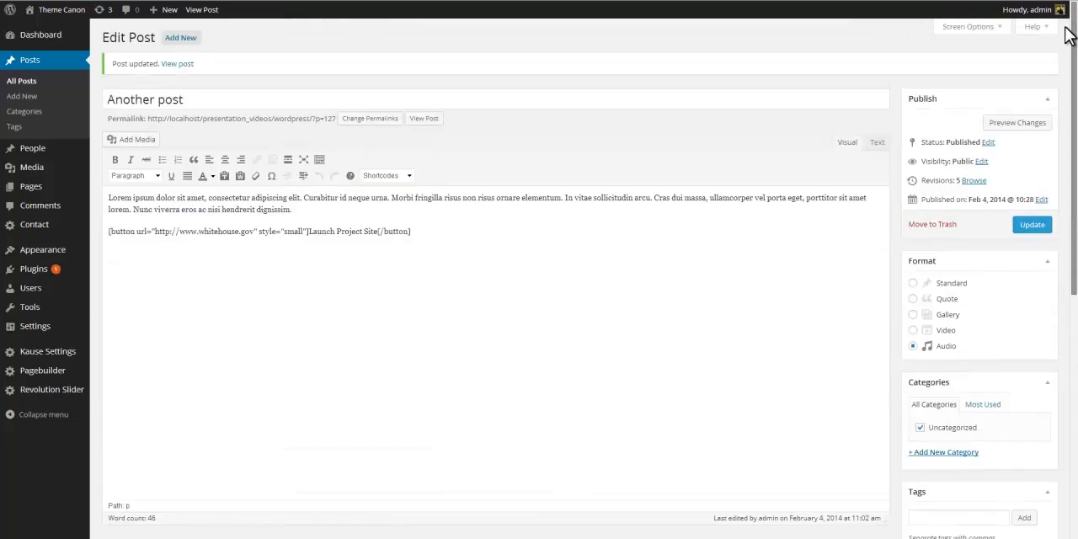
left_click_drag(438, 230, 28, 205)
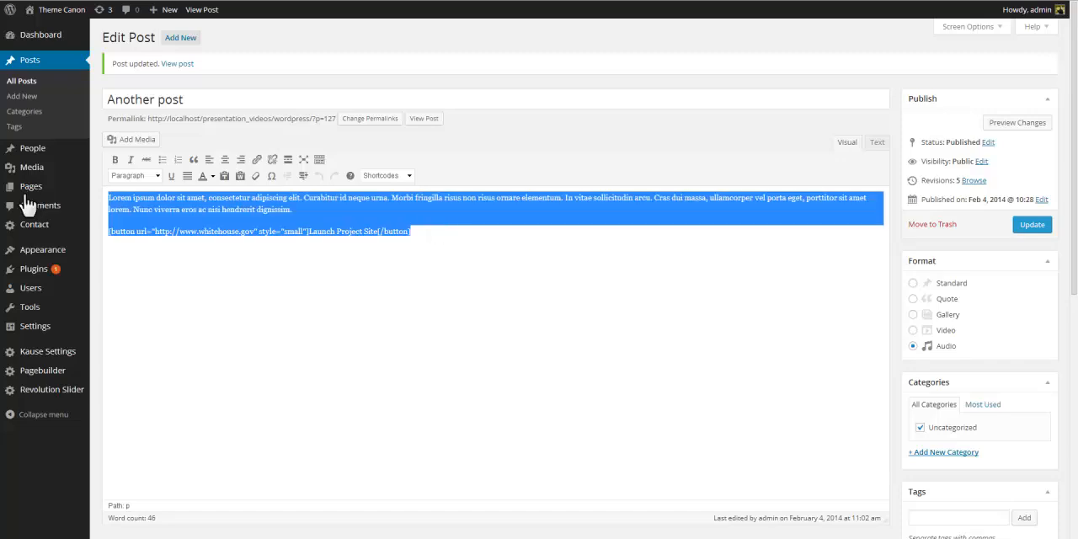
key("ctrl+v")
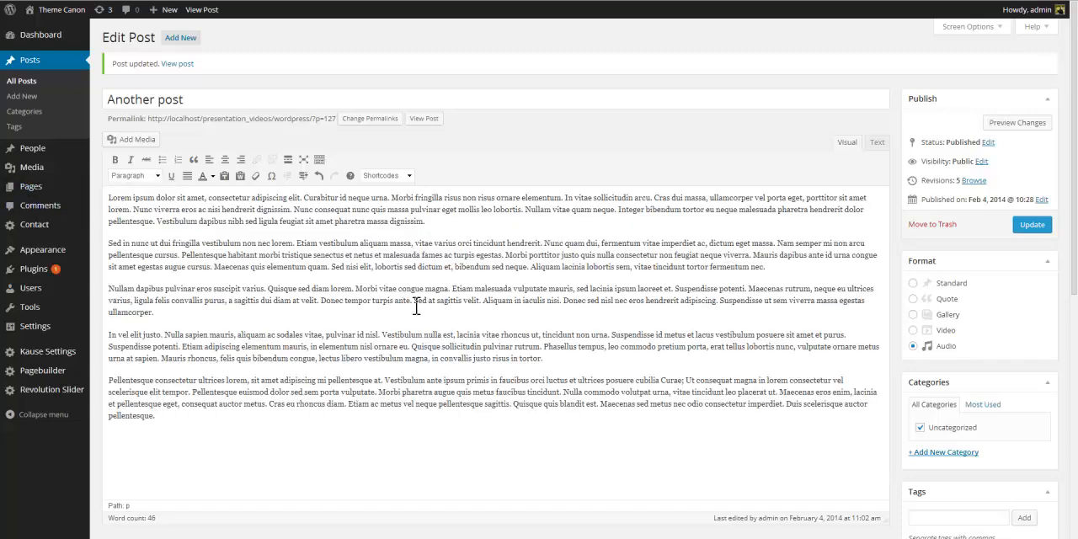
Shrink the height of the post editor box.
scroll(1071, 116, "down", 3)
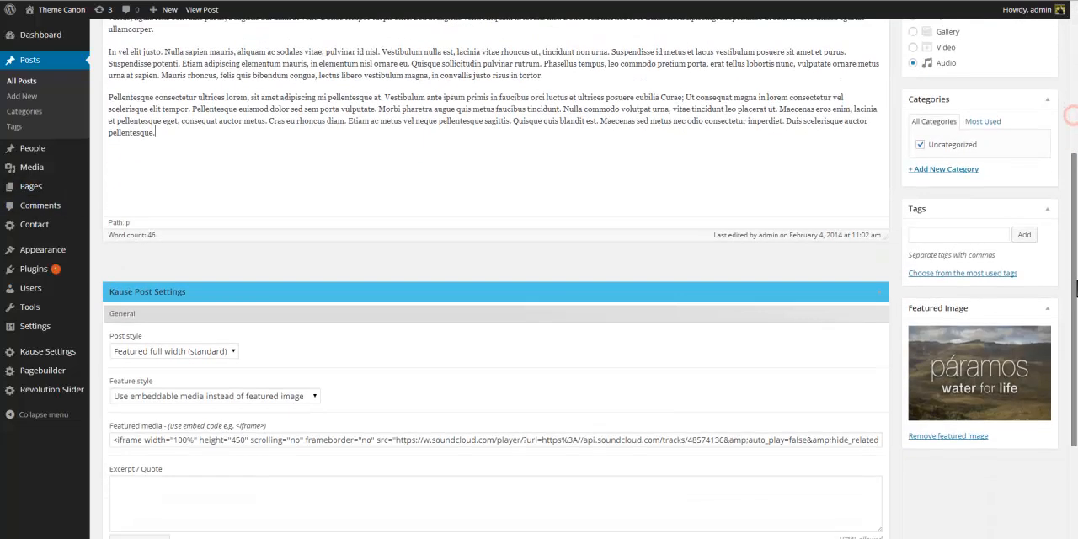
left_click_drag(1077, 289, 1076, 306)
left_click_drag(887, 205, 855, 77)
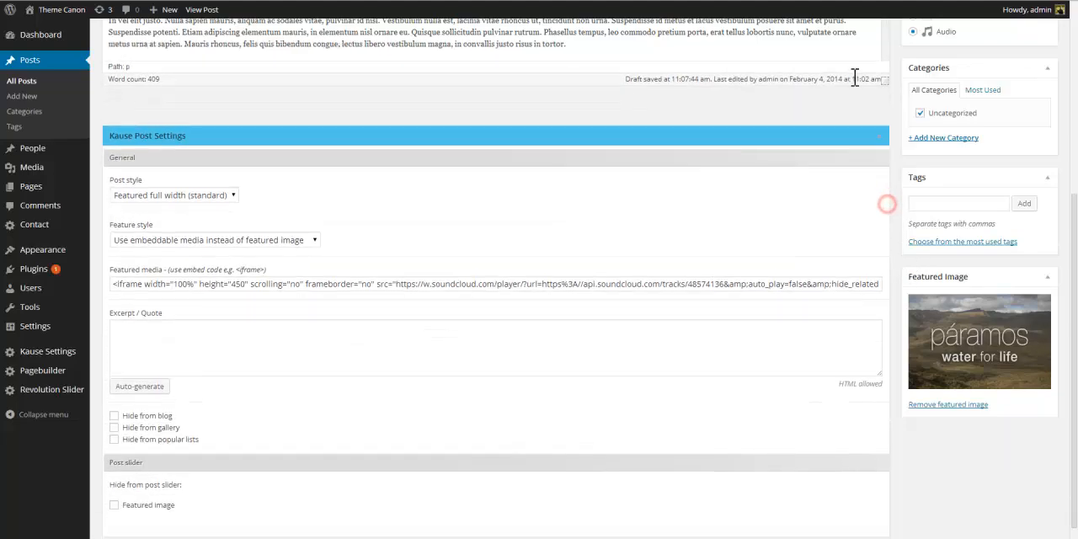
scroll(862, 417, "up", 4)
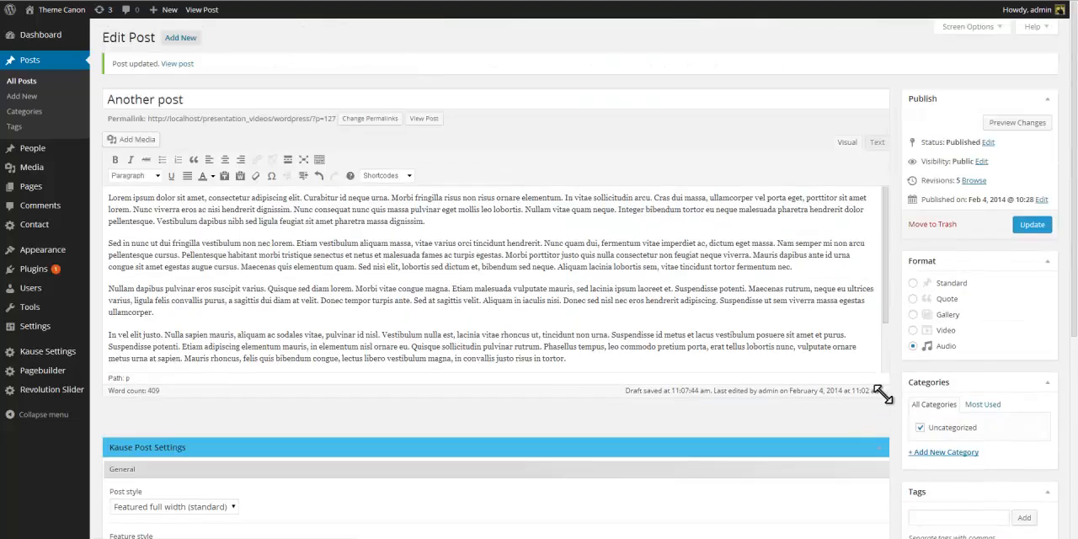
left_click_drag(883, 394, 882, 376)
Set the feature style back to Featured image.
scroll(788, 466, "down", 4)
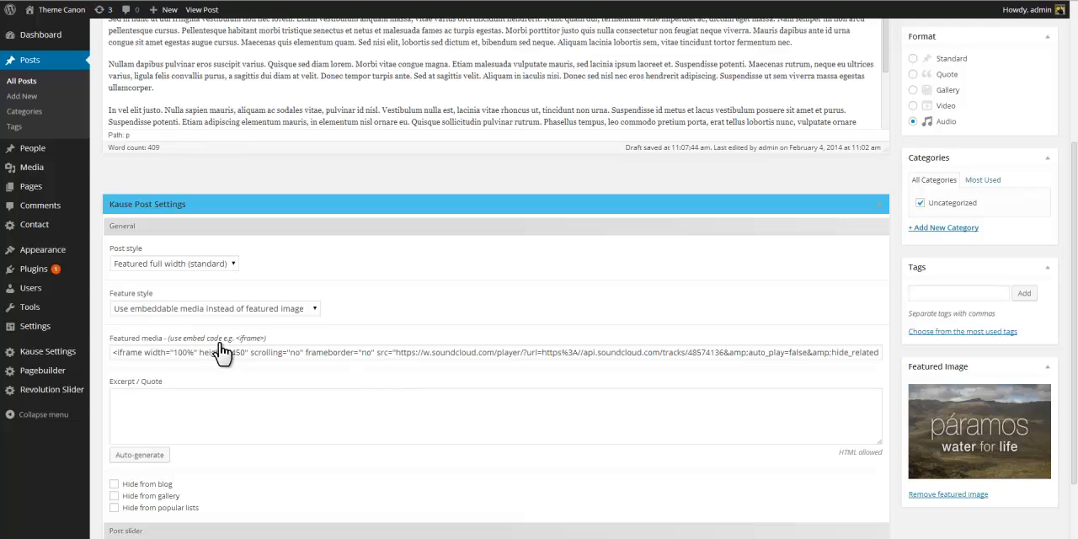
scroll(221, 352, "down", 1)
left_click(312, 253)
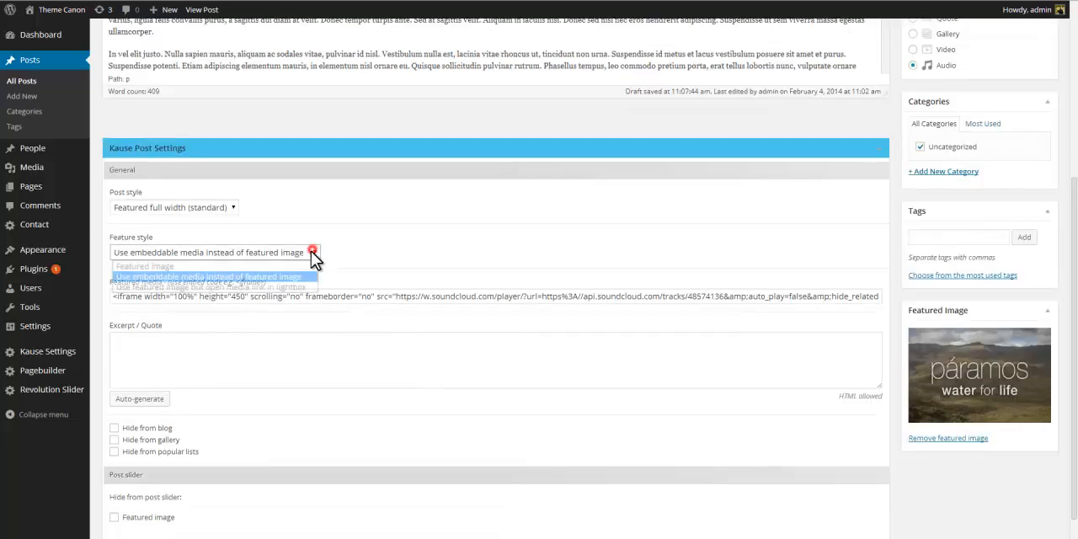
left_click(289, 264)
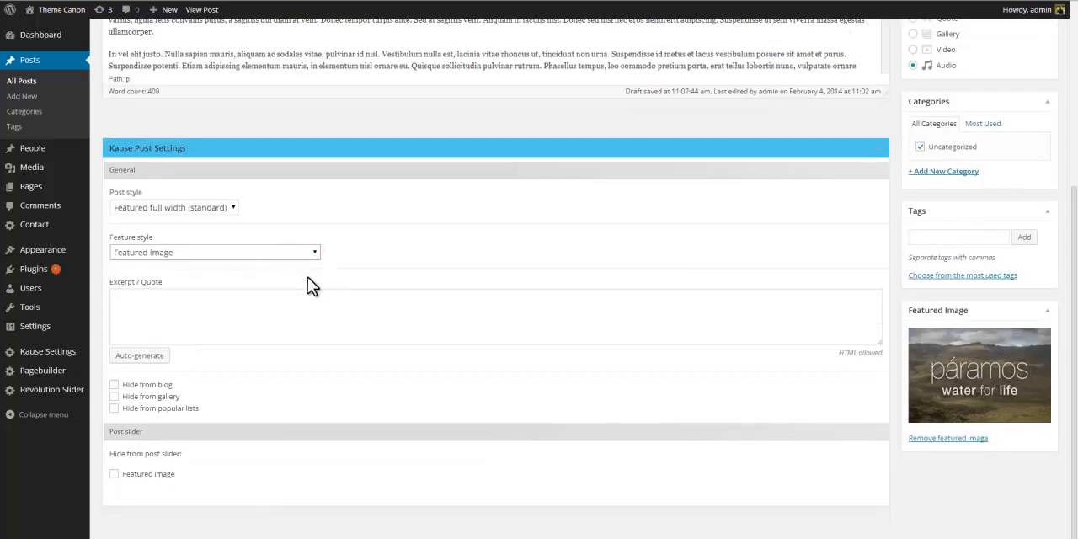
Copy the post's first sentence into the Excerpt / Quote field and update the post.
scroll(307, 277, "down", 1)
scroll(299, 314, "up", 4)
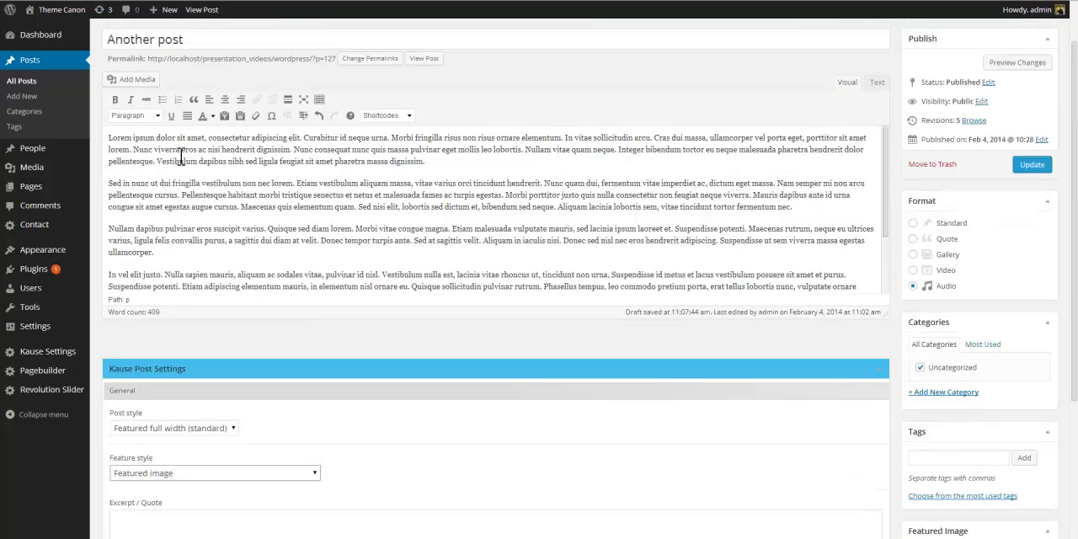
left_click_drag(302, 138, 95, 137)
key("ctrl+c")
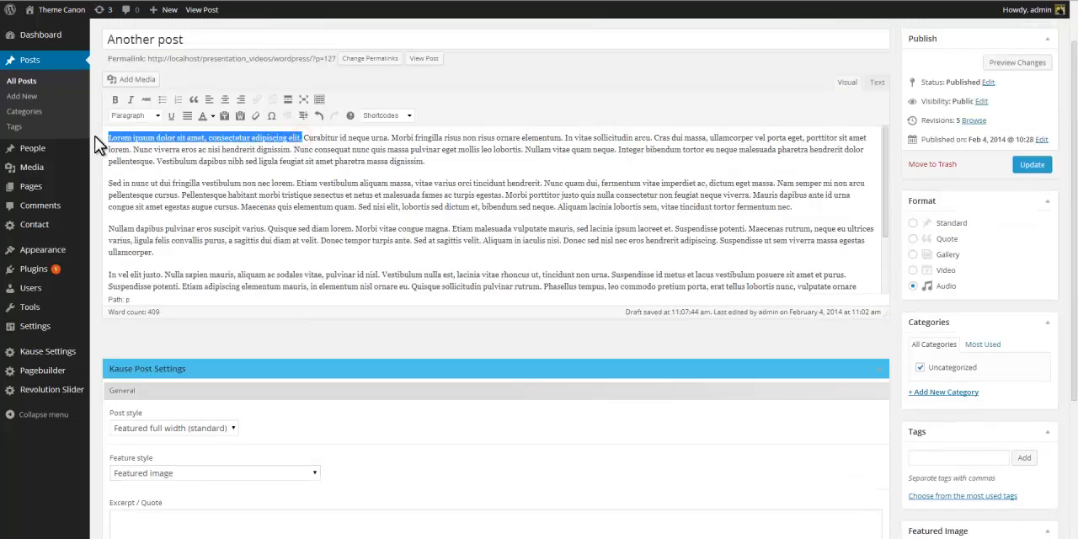
scroll(380, 362, "down", 3)
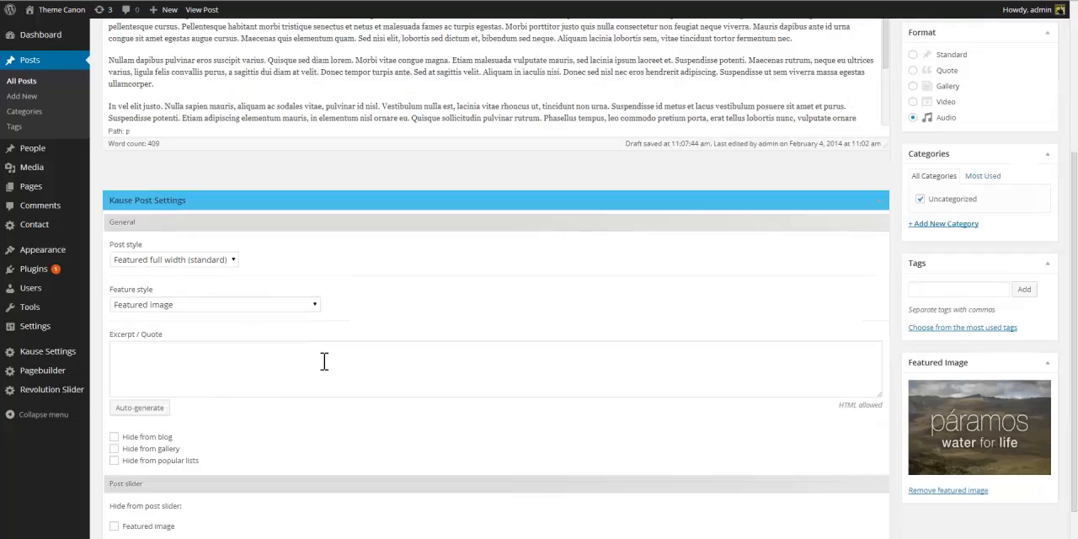
left_click(322, 361)
key("ctrl+v")
scroll(578, 365, "up", 5)
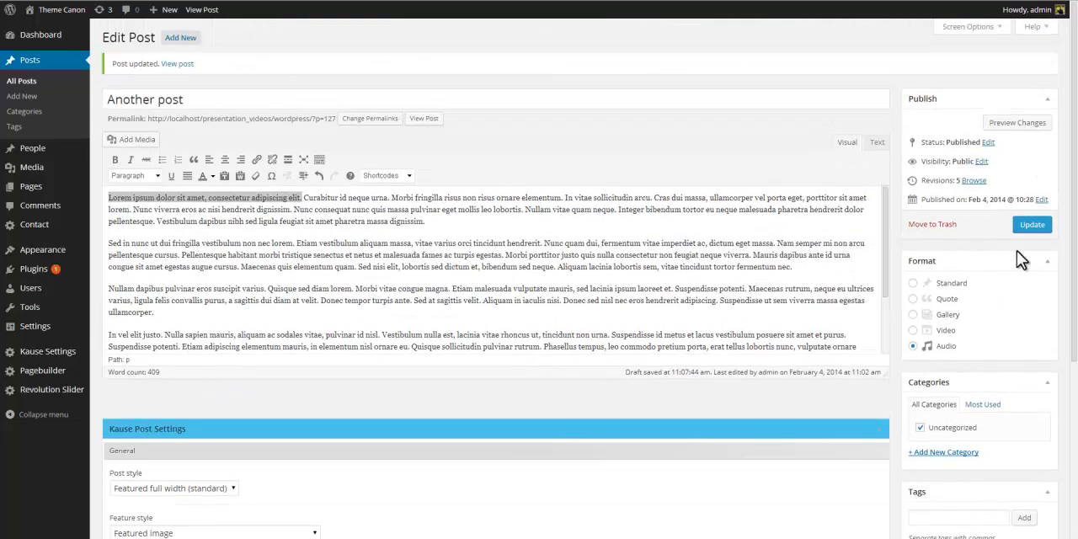
left_click(1032, 224)
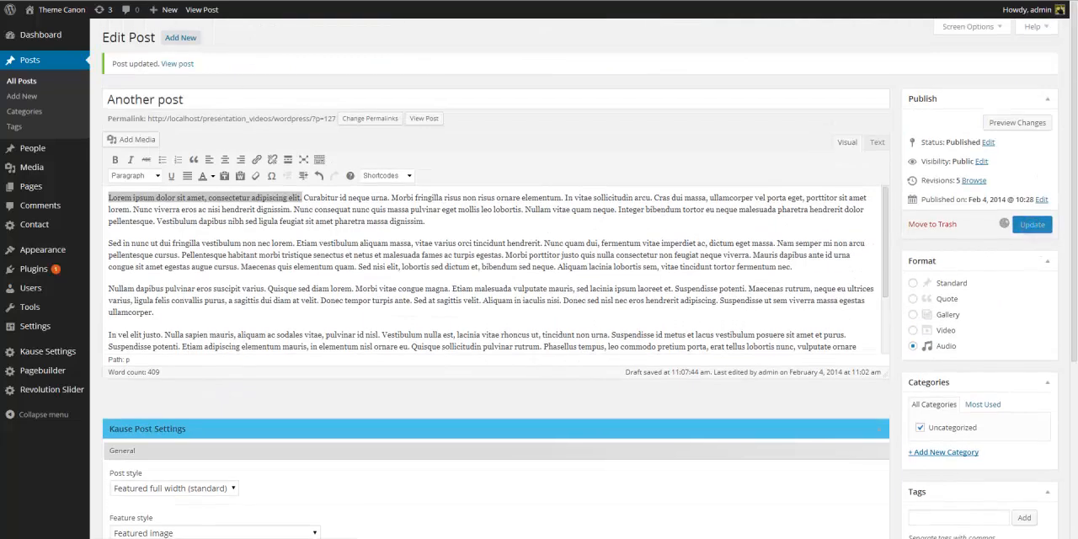
Reload the blog listing and scroll to the post's excerpt.
left_click(33, 0)
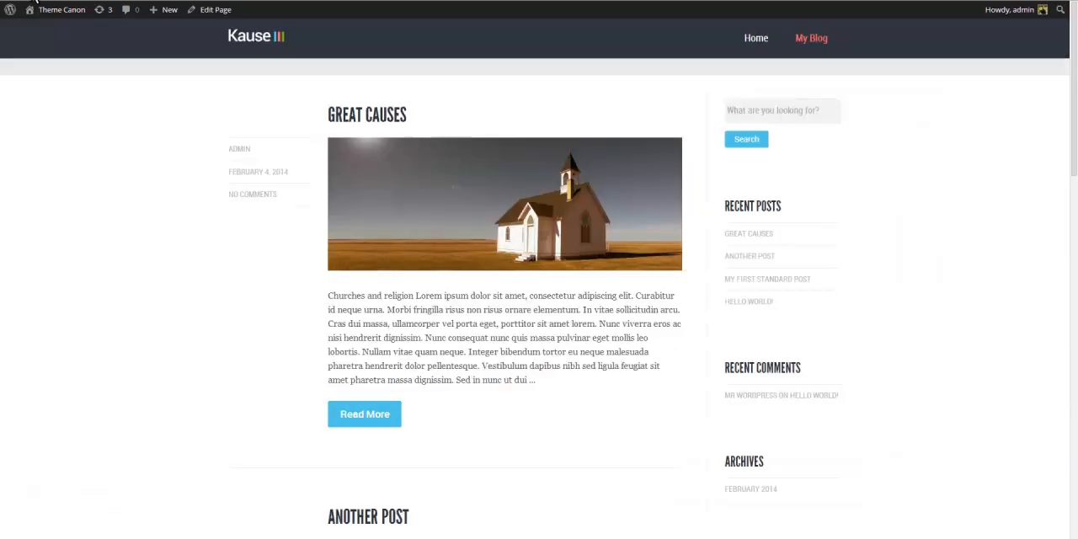
left_click(40, 0)
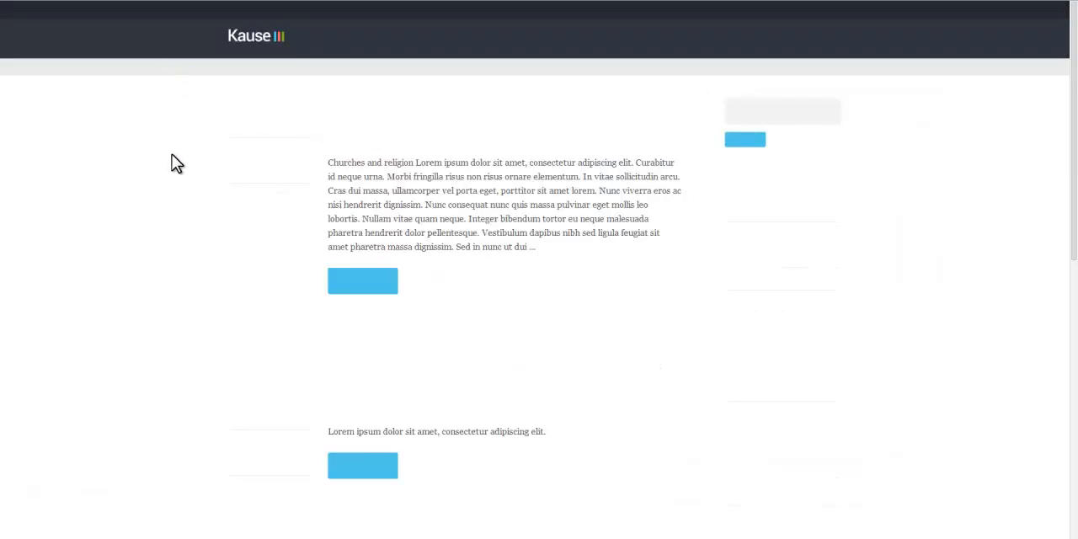
scroll(172, 156, "down", 6)
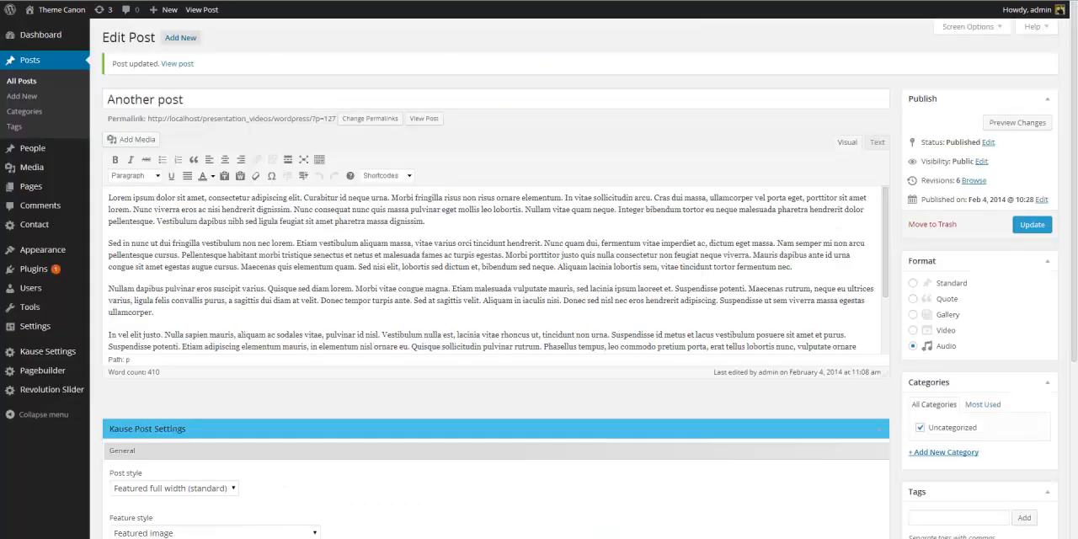
Switch the feature style to embeddable media and copy the SoundCloud embed code from the Featured media field.
scroll(493, 108, "down", 5)
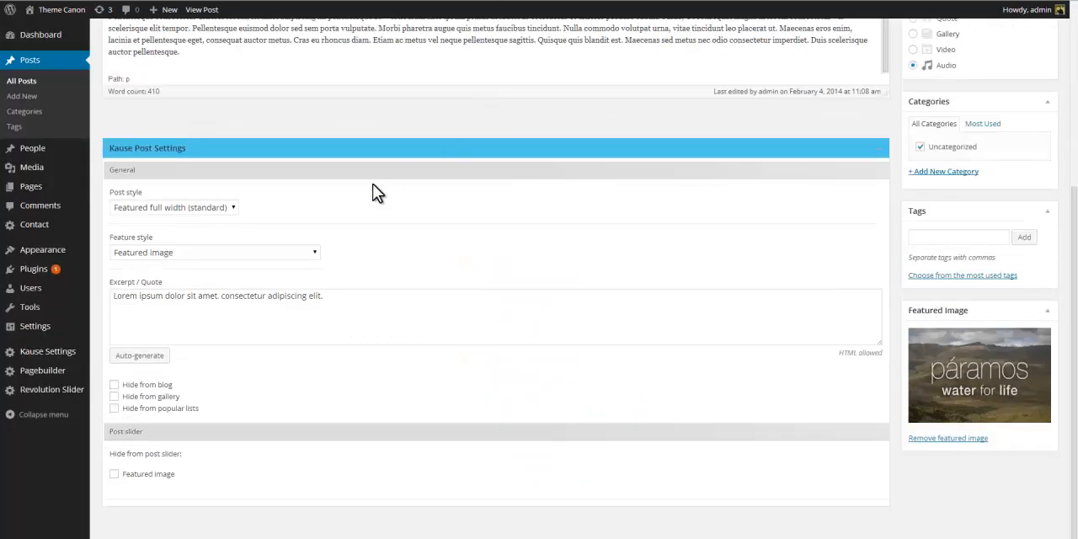
left_click(316, 253)
left_click(307, 276)
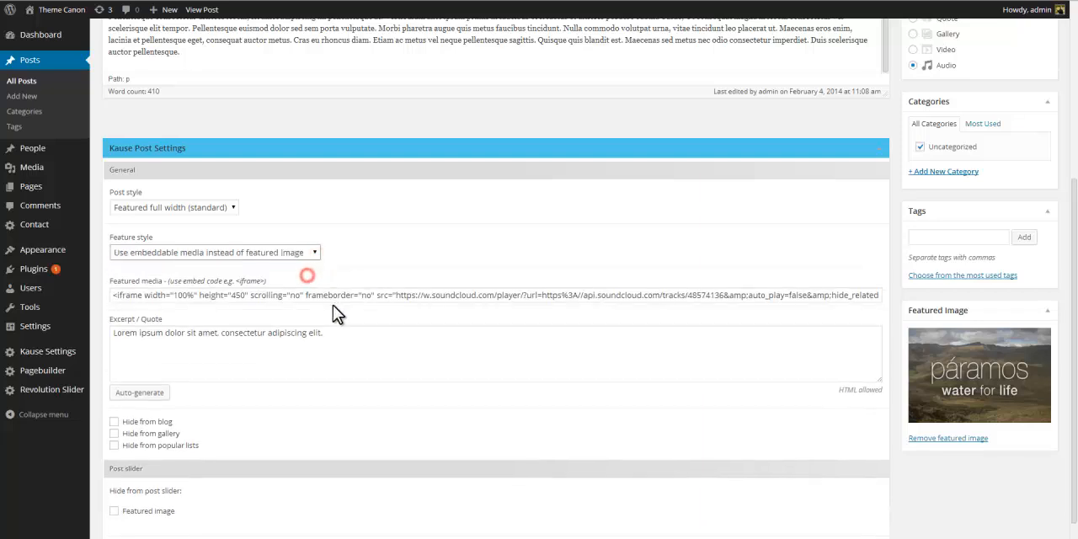
triple_click(335, 296)
key("ctrl+c")
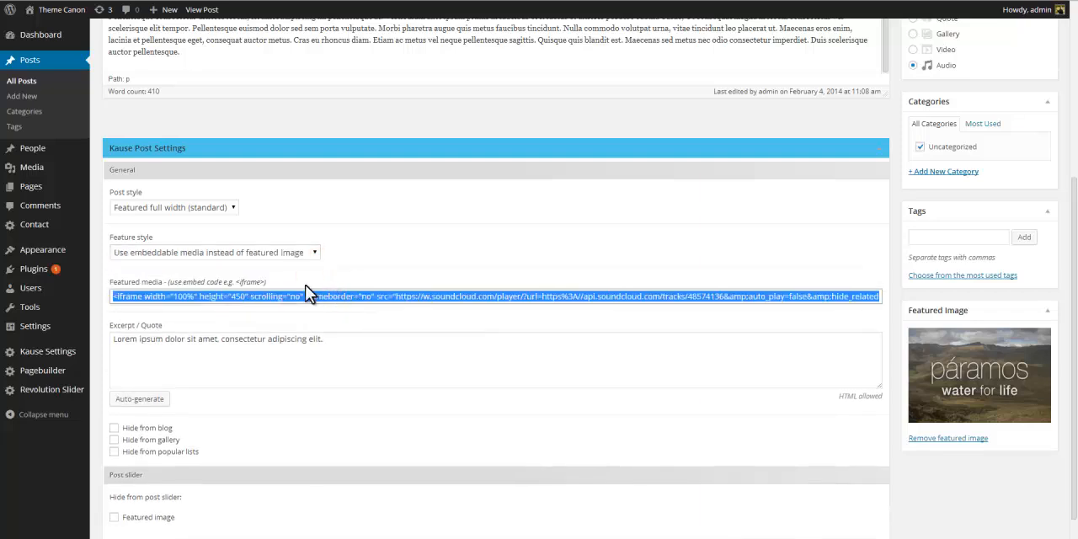
Set the feature style back to Featured image and paste the embed code below the excerpt sentence.
left_click(316, 254)
left_click(306, 263)
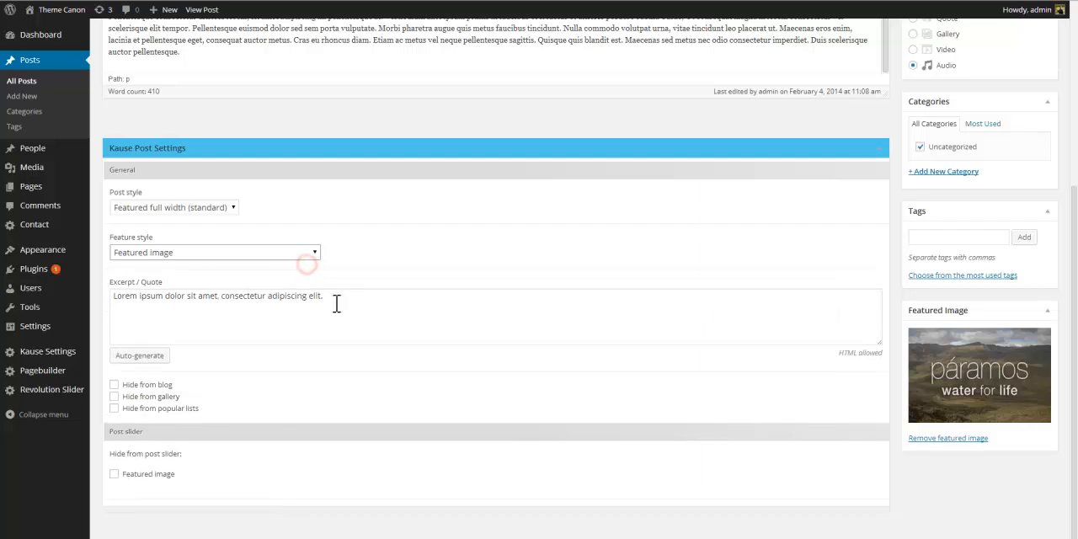
left_click(337, 296)
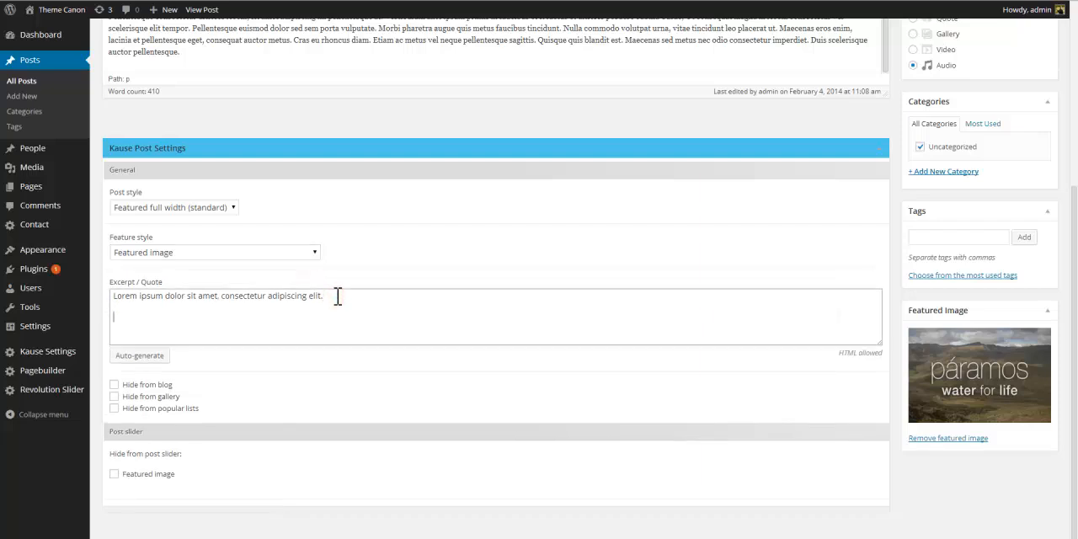
key("ctrl+v")
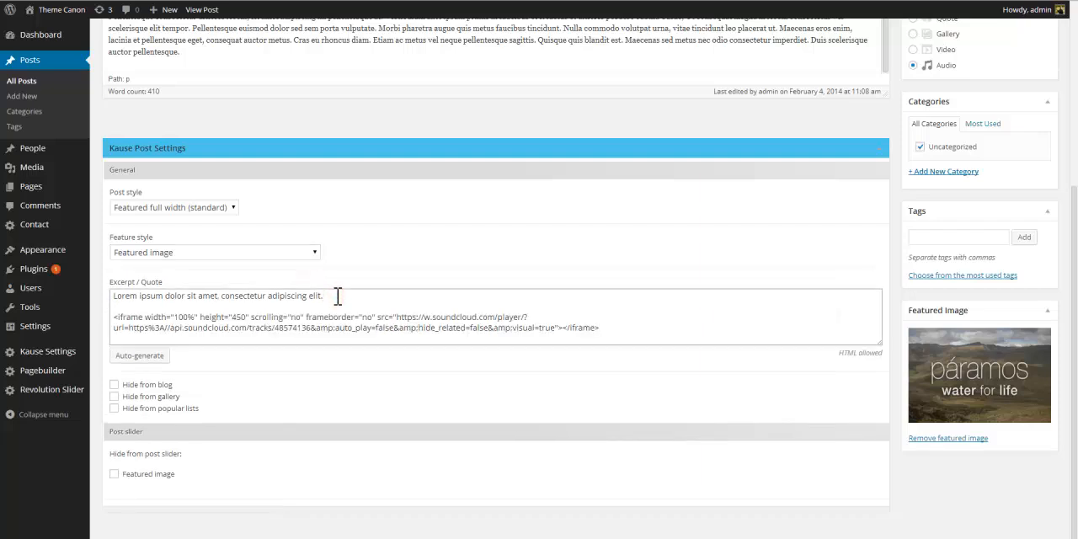
Wrap the excerpt's first sentence in <h1> tags and update the post.
left_click(113, 296)
type("<")
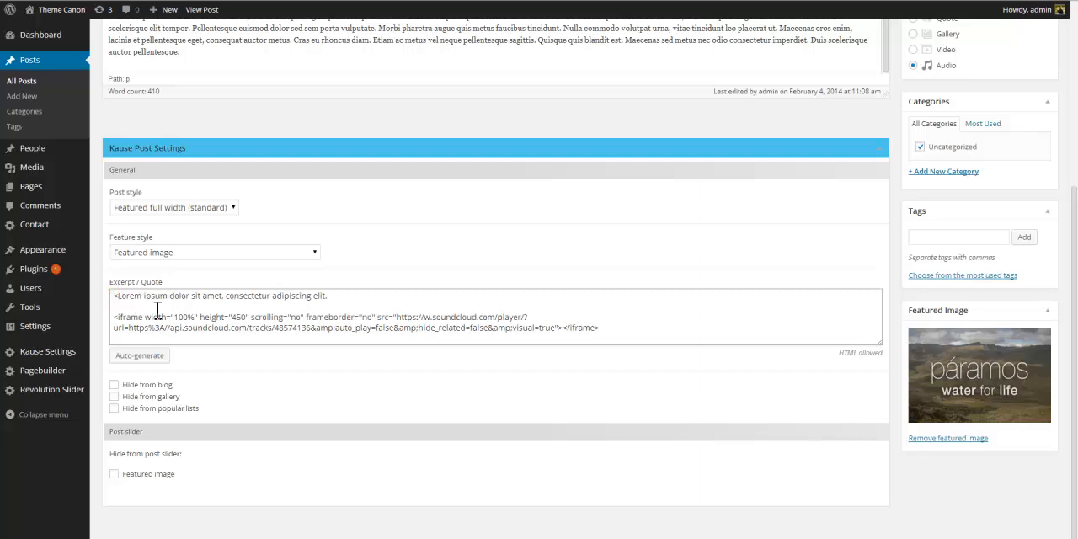
type("h1>")
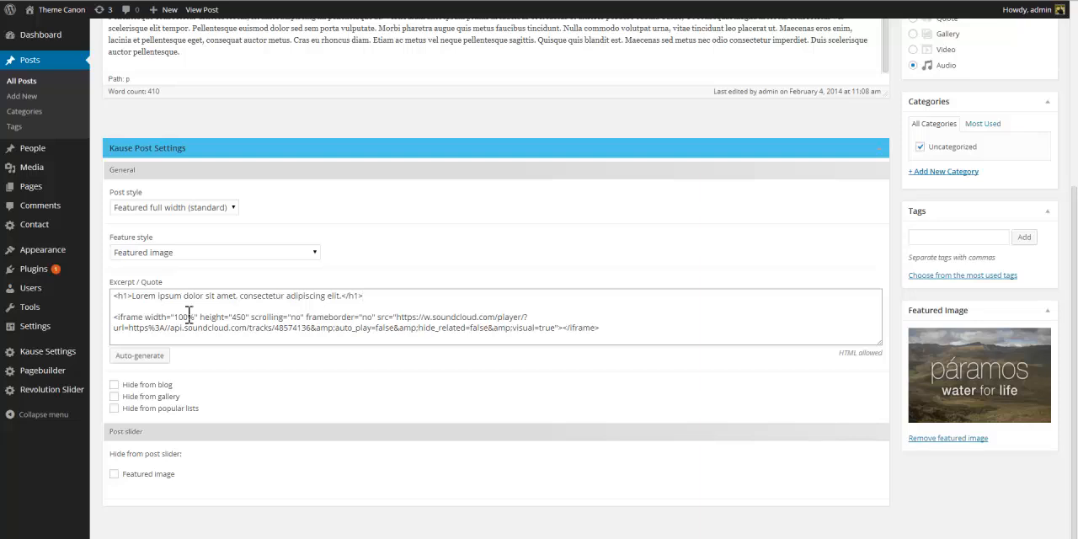
scroll(1004, 291, "up", 3)
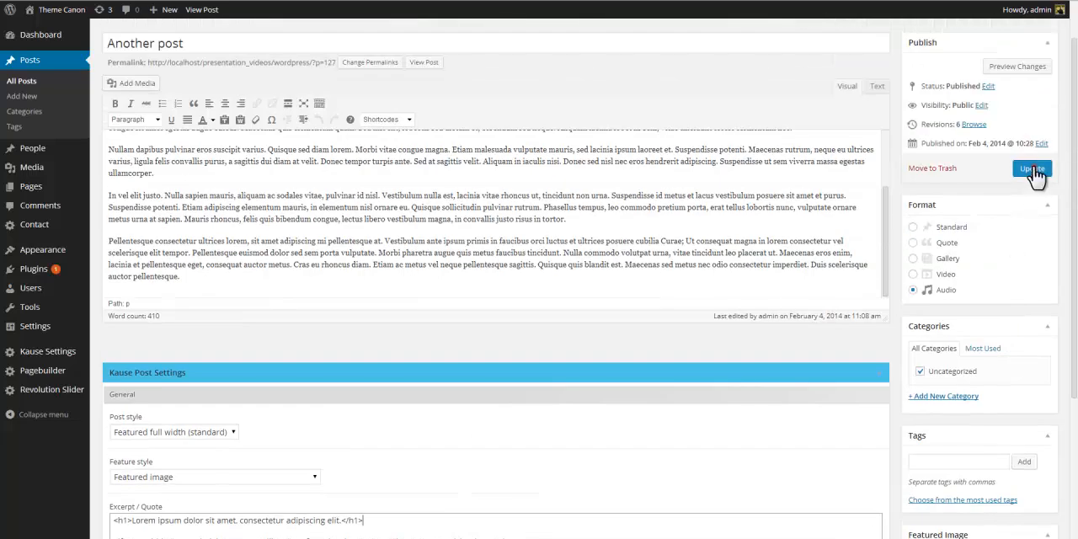
left_click(1033, 171)
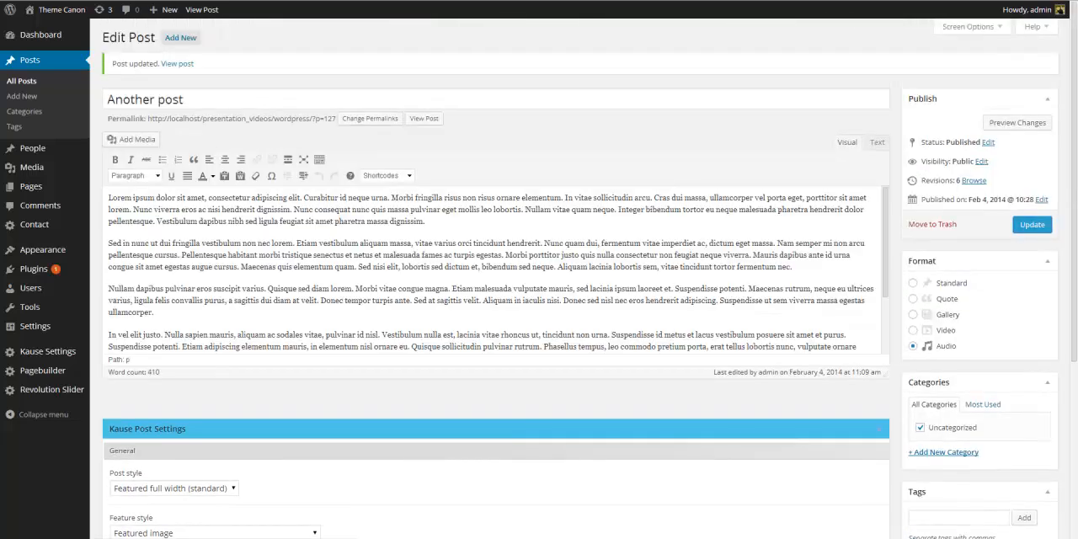
View the post's heading excerpt and SoundCloud player in the blog listing.
left_click(57, 5)
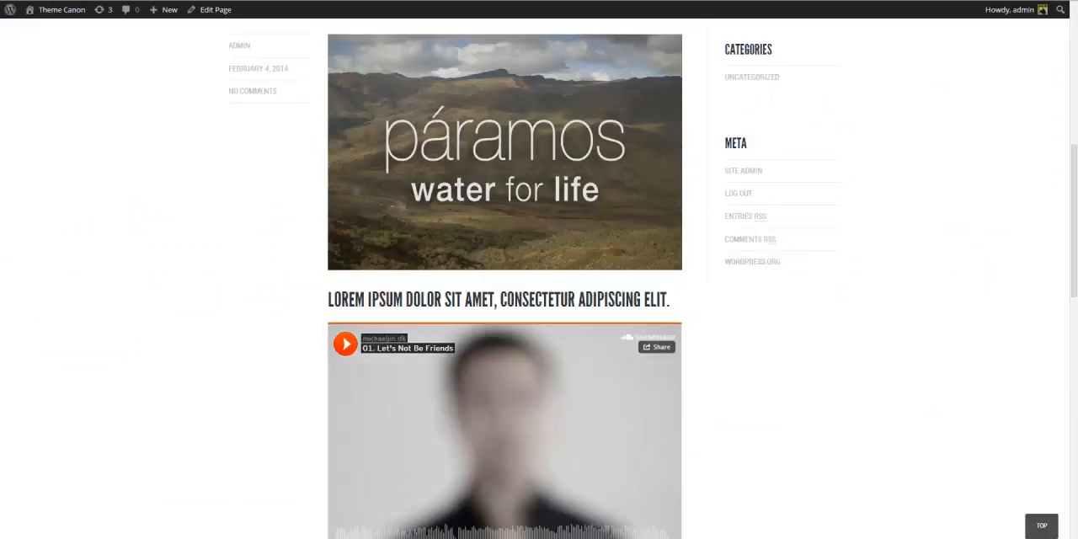
mouse_move(1074, 179)
left_mouse_down()
mouse_move(1076, 139)
mouse_move(1076, 278)
mouse_move(1076, 169)
left_mouse_up()
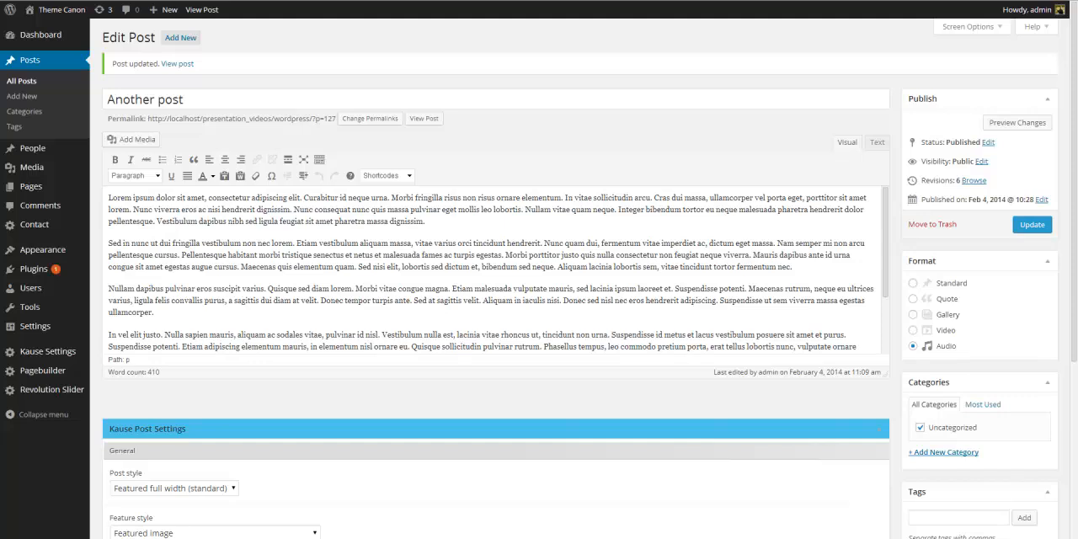
Switch the post format to Quote.
left_click(914, 300)
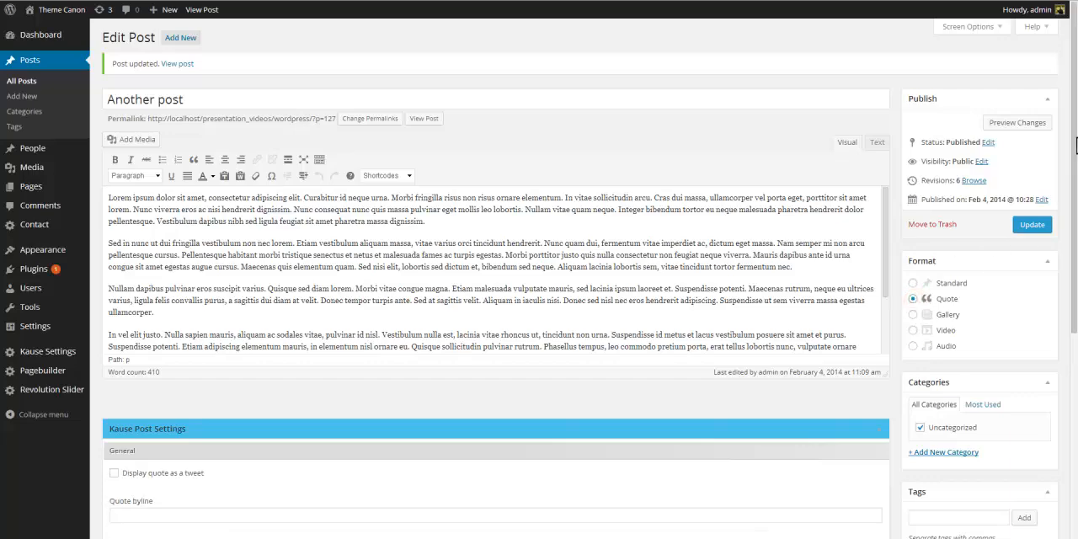
left_click_drag(1074, 142, 1076, 364)
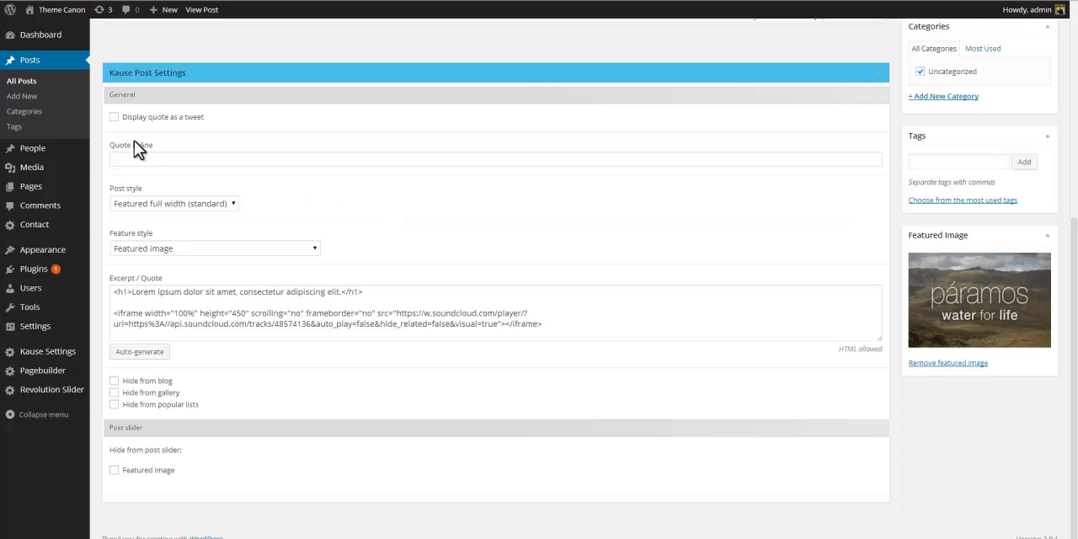
Enable Display quote as a tweet and set the quote byline to "I said that!".
left_click(114, 118)
left_click(158, 159)
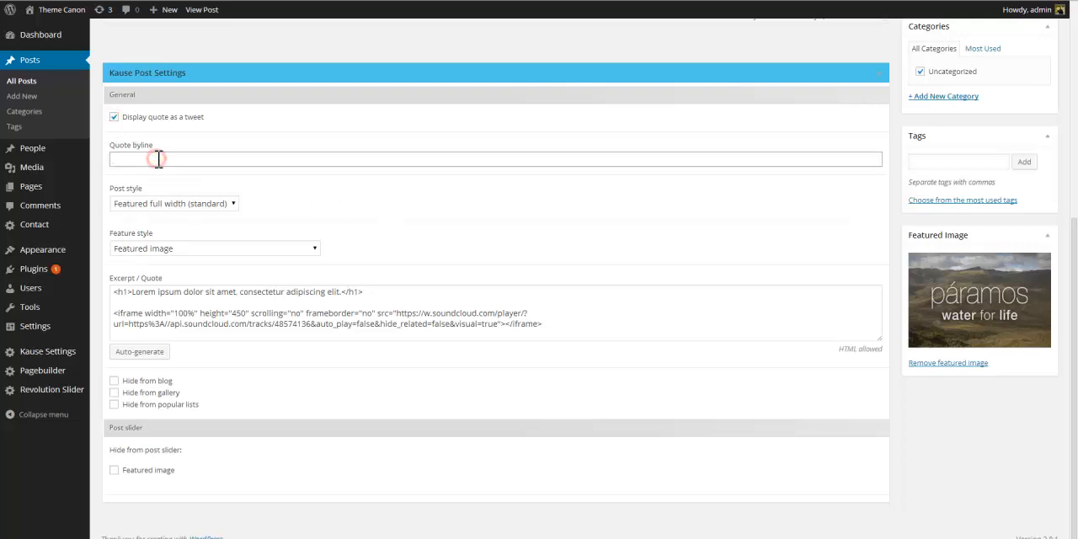
type("I said that")
type("!")
Replace the Excerpt / Quote text with the post's first two sentences copied from the content.
scroll(383, 315, "up", 1)
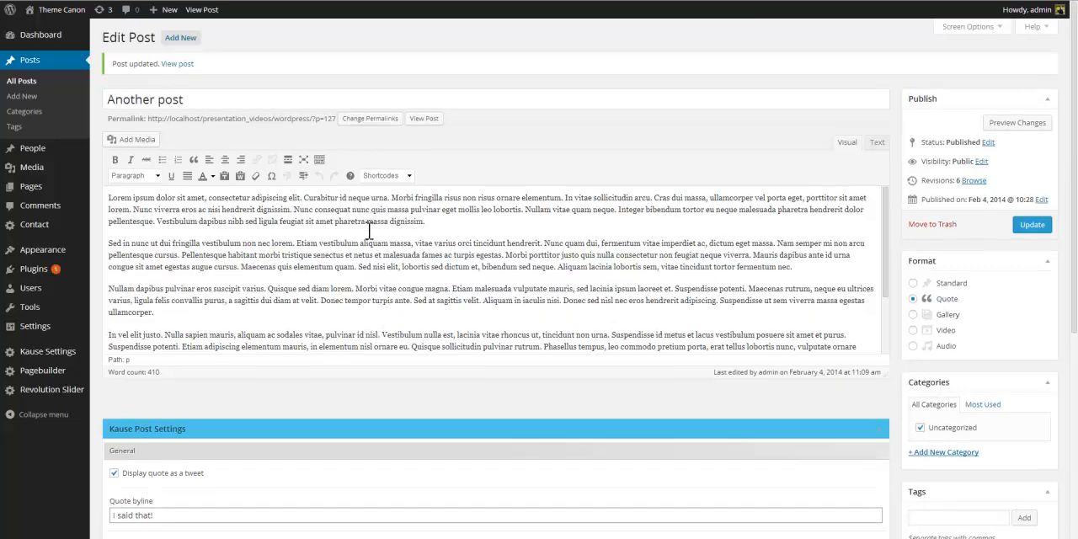
left_click_drag(392, 198, 71, 202)
scroll(438, 450, "down", 5)
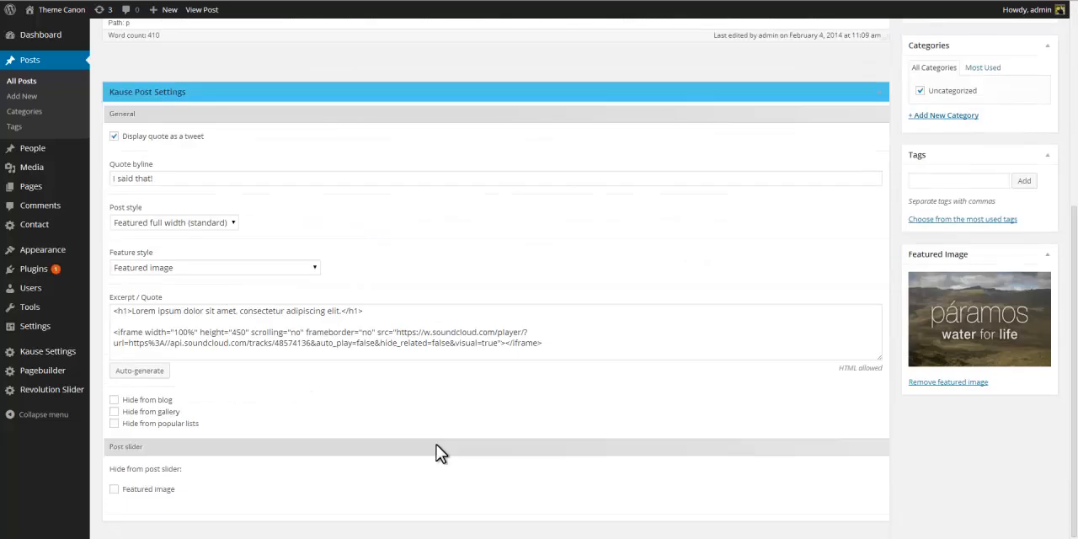
left_click(558, 353)
key("ctrl+a")
type("Lorem ipsum dolor sit amet. consectetur adipiscing elit. Curabitur id neque urna.")
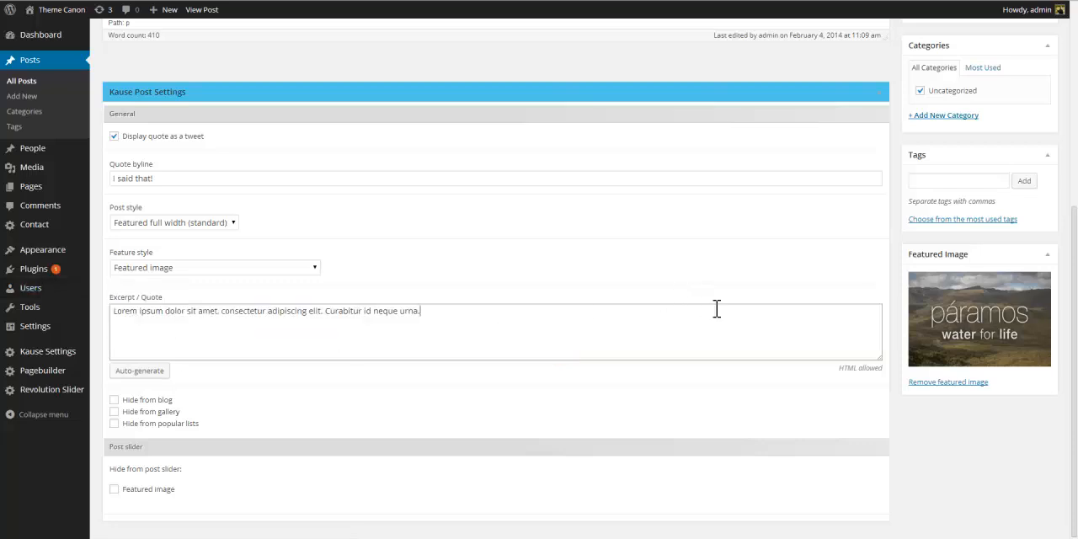
Update the post and view the tweet-style quote in the blog listing.
scroll(716, 310, "up", 3)
left_click(1023, 113)
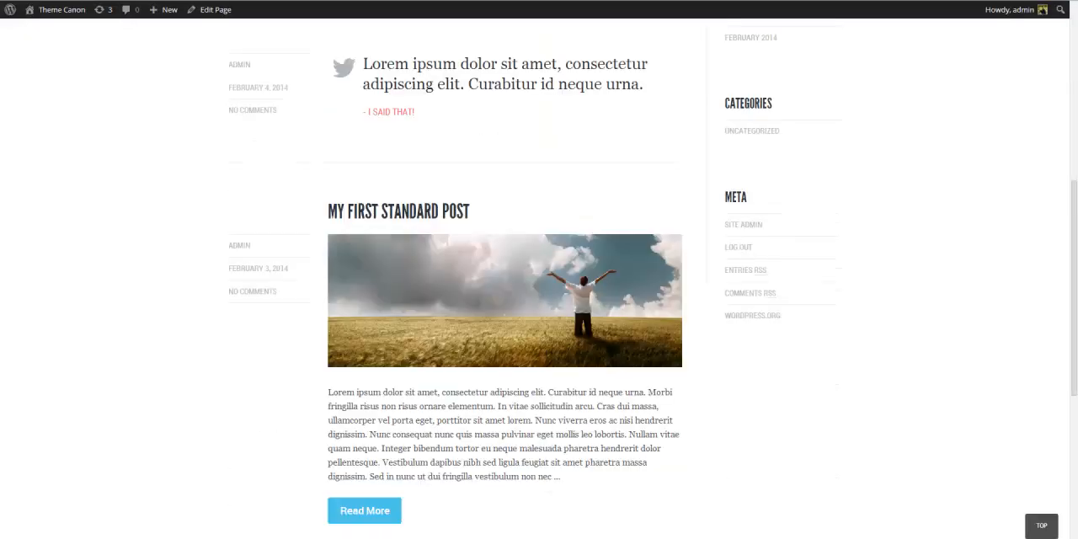
scroll(267, 95, "up", 3)
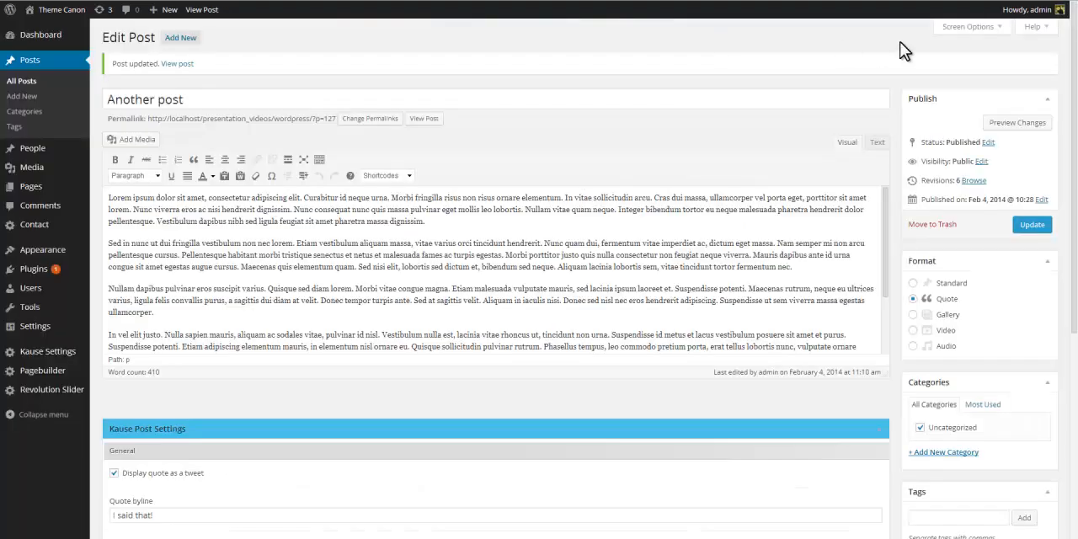
scroll(944, 140, "down", 5)
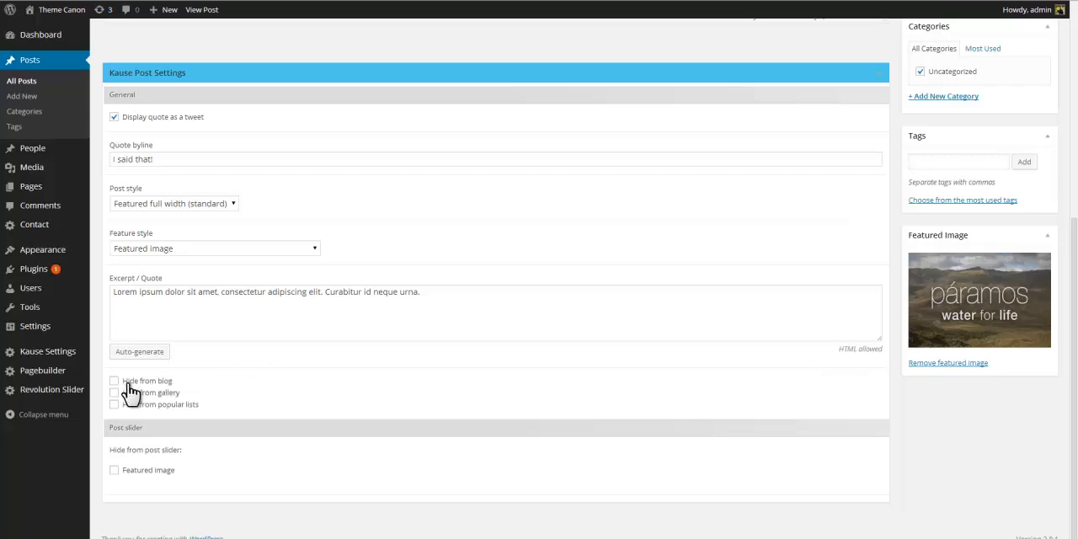
Update the post again and reload the blog listing to check it.
scroll(786, 320, "up", 5)
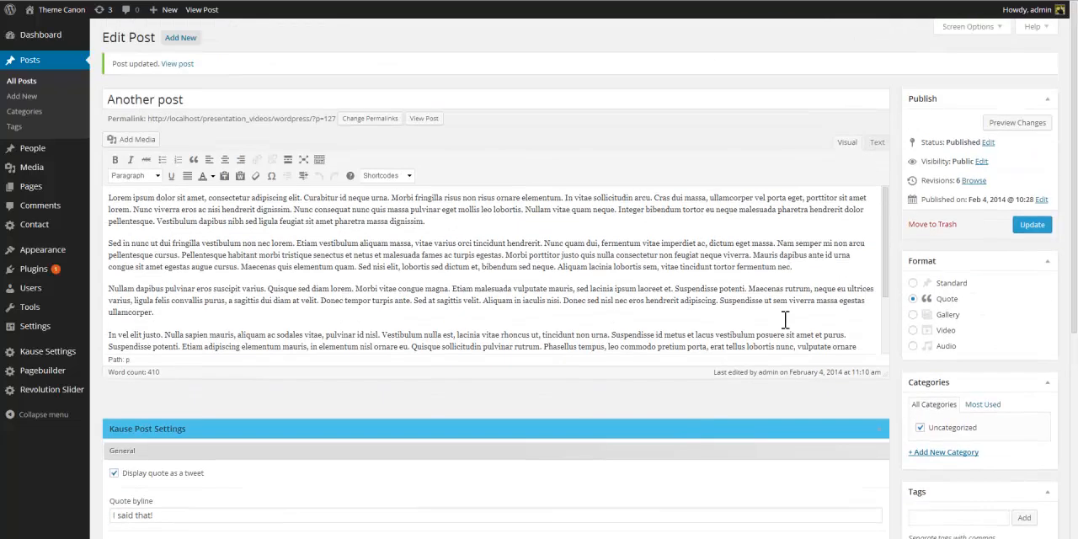
left_click(1019, 226)
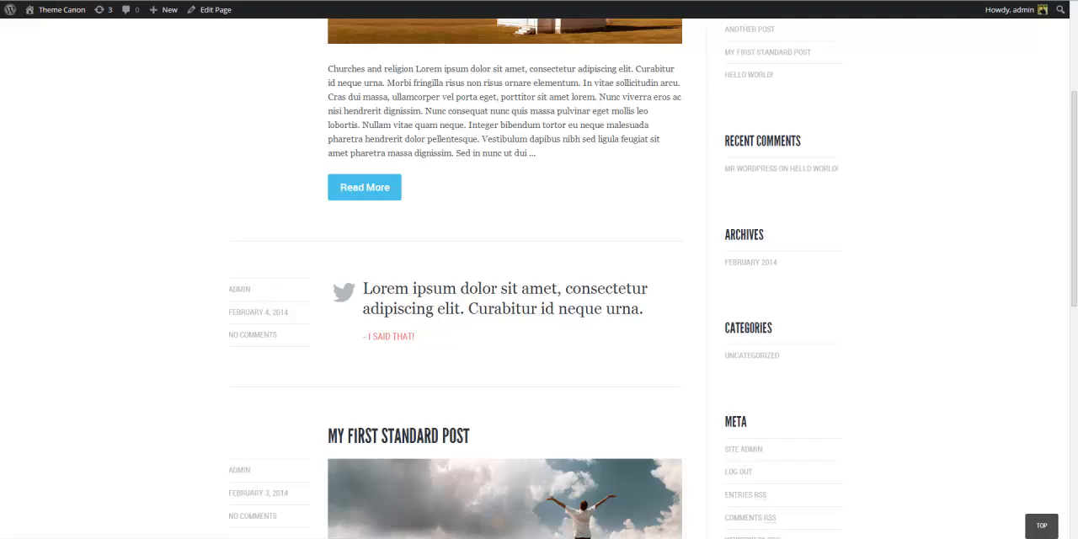
key("F5")
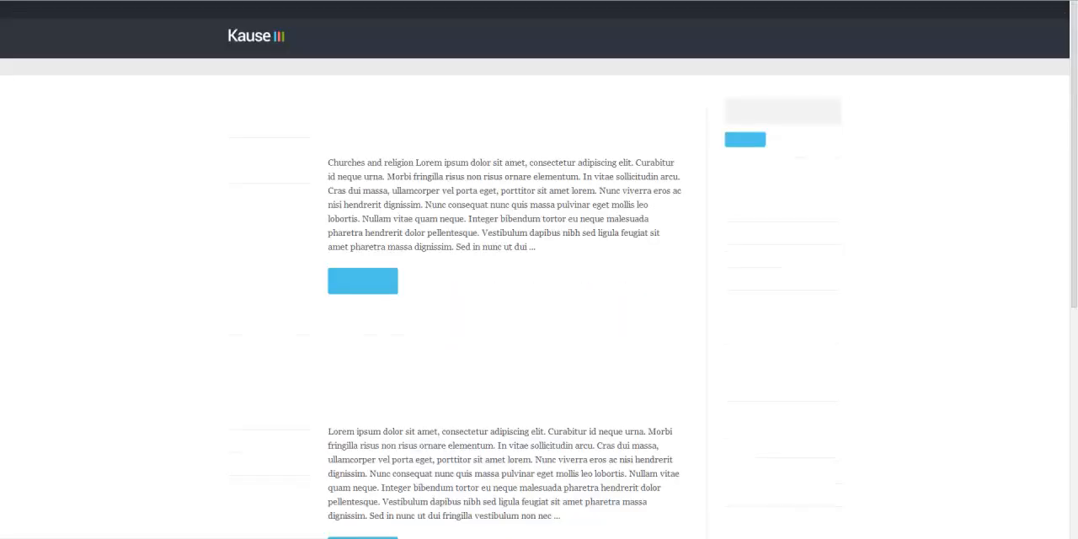
scroll(260, 170, "up", 2)
scroll(261, 173, "down", 5)
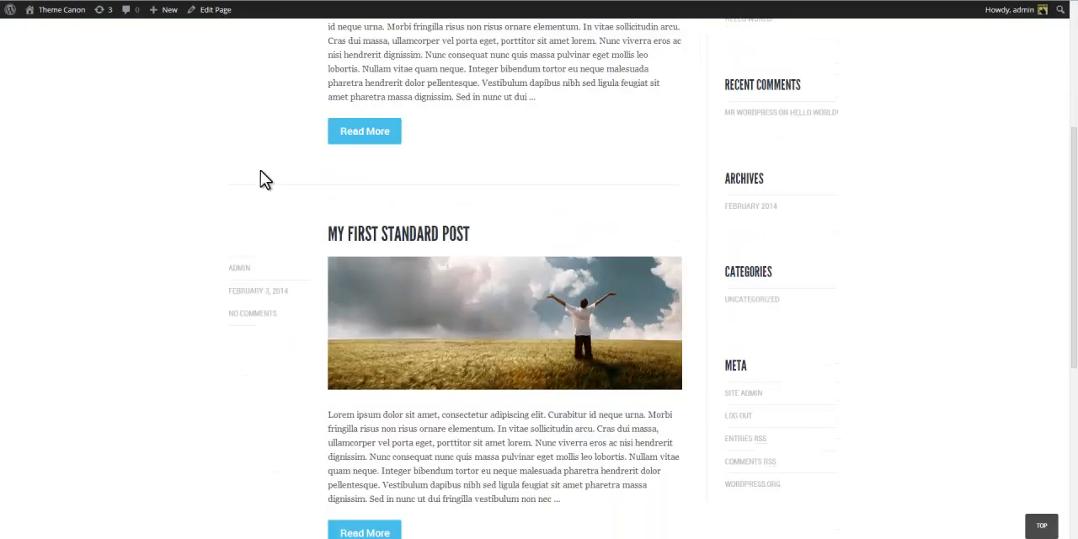
scroll(261, 172, "up", 3)
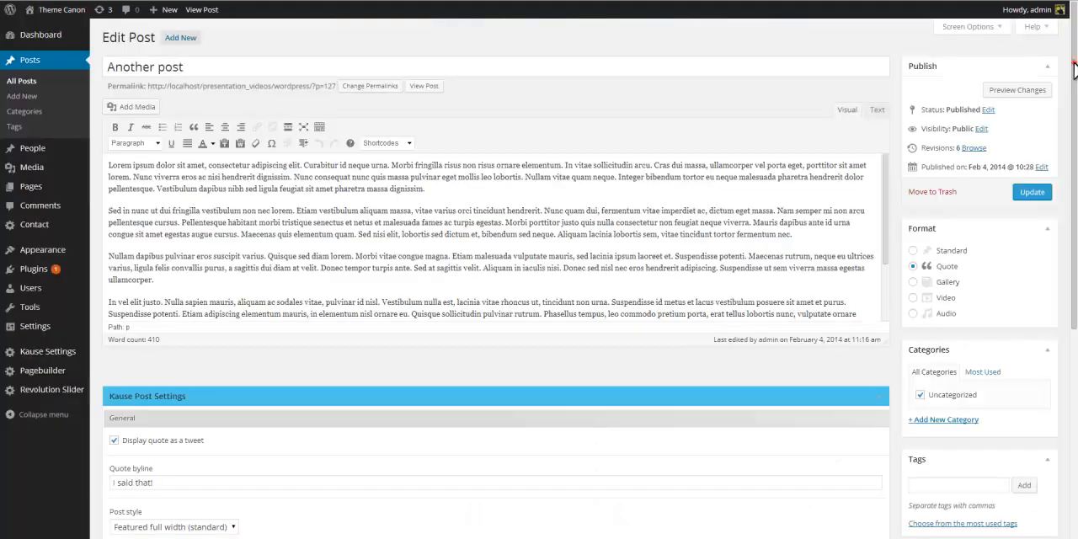
Upload mock11.jpg and mock34.jpg to the post through Add Media, then close the media dialog.
scroll(495, 278, "down", 3)
scroll(495, 278, "down", 2)
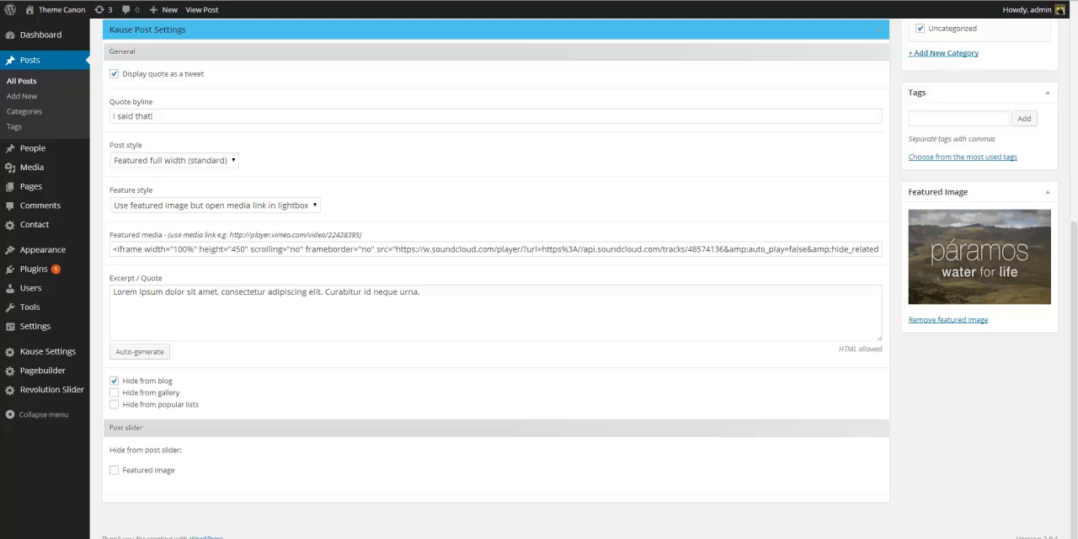
left_click(1073, 34)
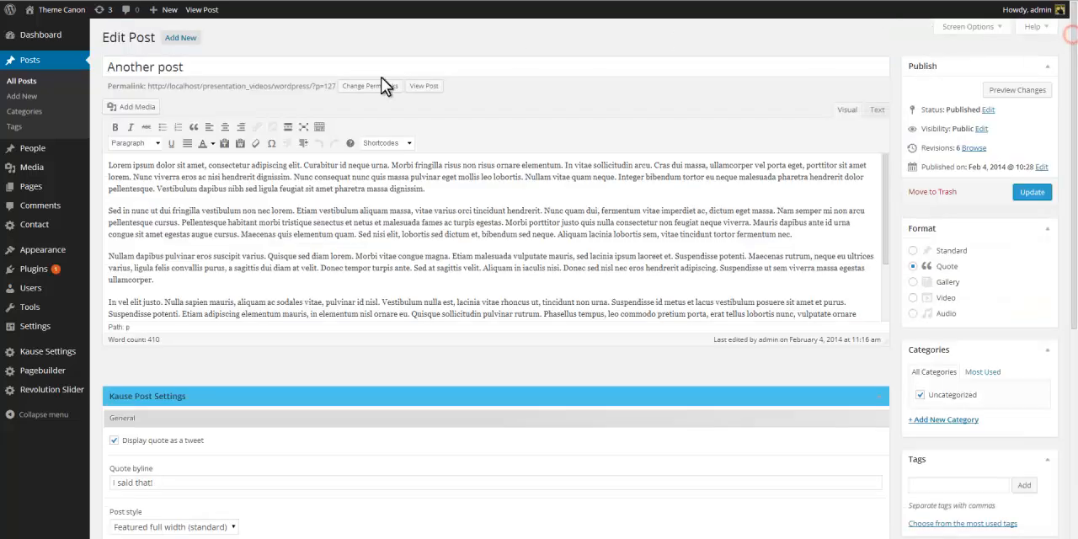
left_click(135, 107)
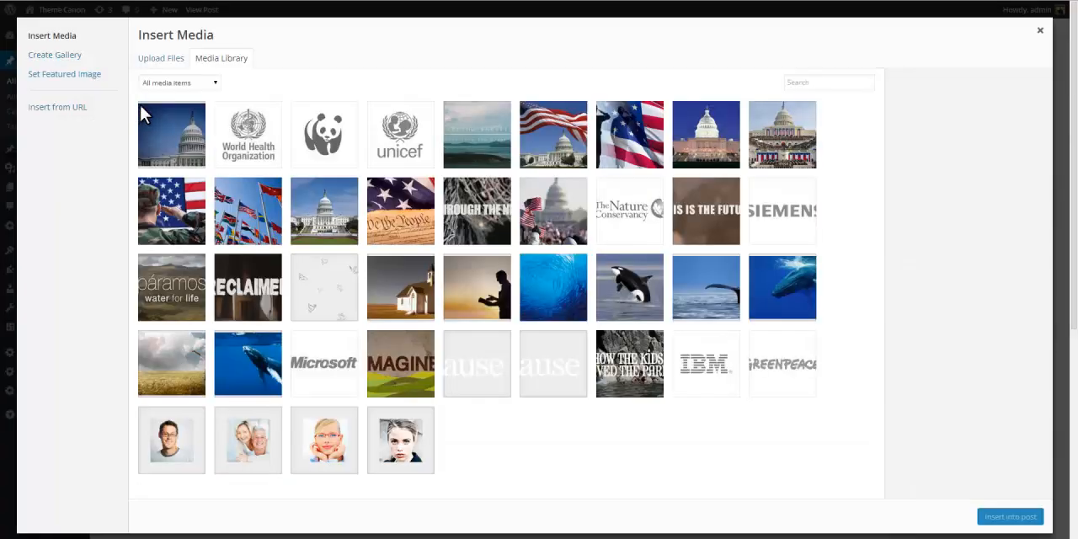
left_click(156, 58)
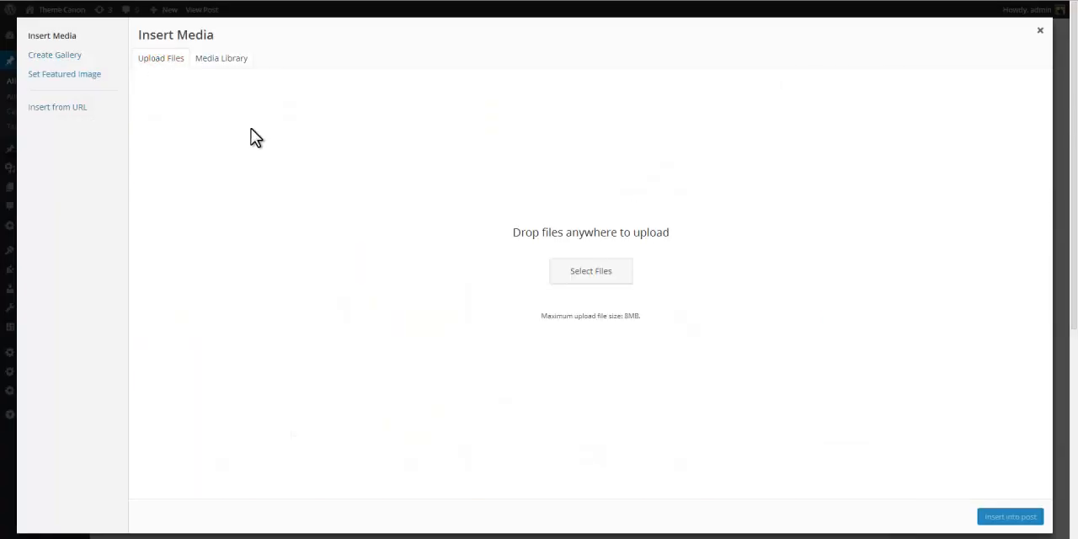
left_click(594, 275)
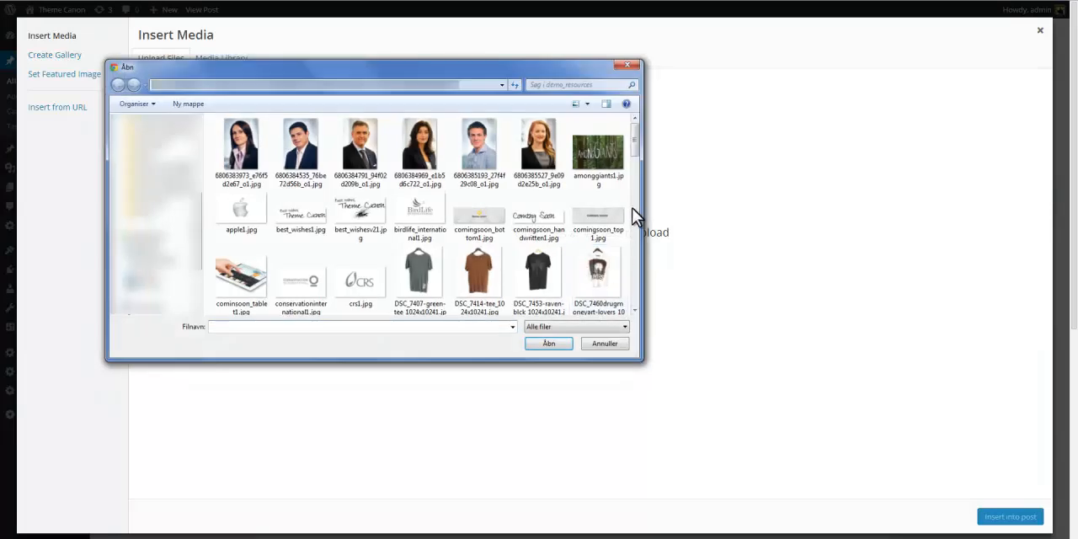
left_click(633, 216)
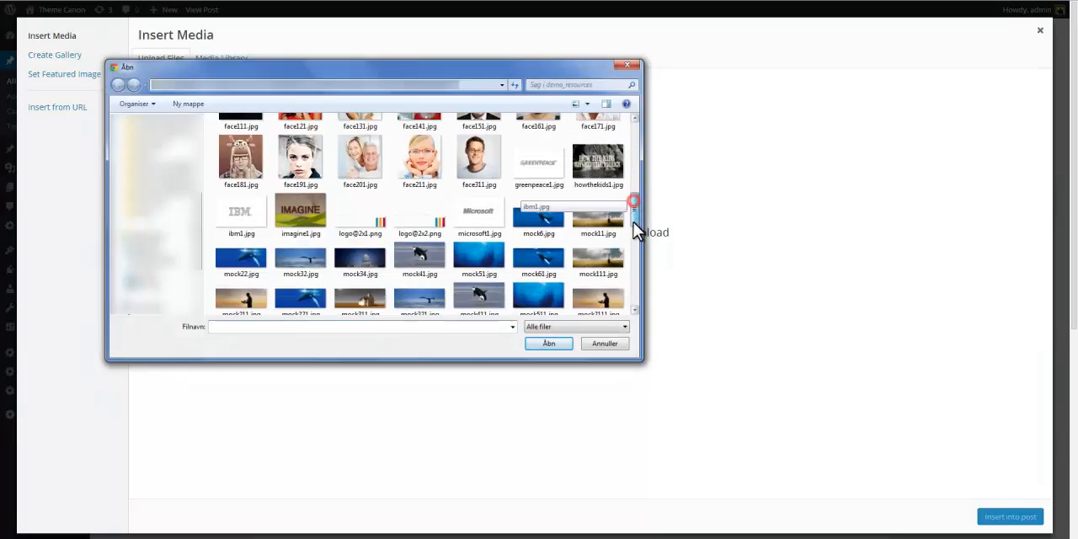
left_click(599, 159)
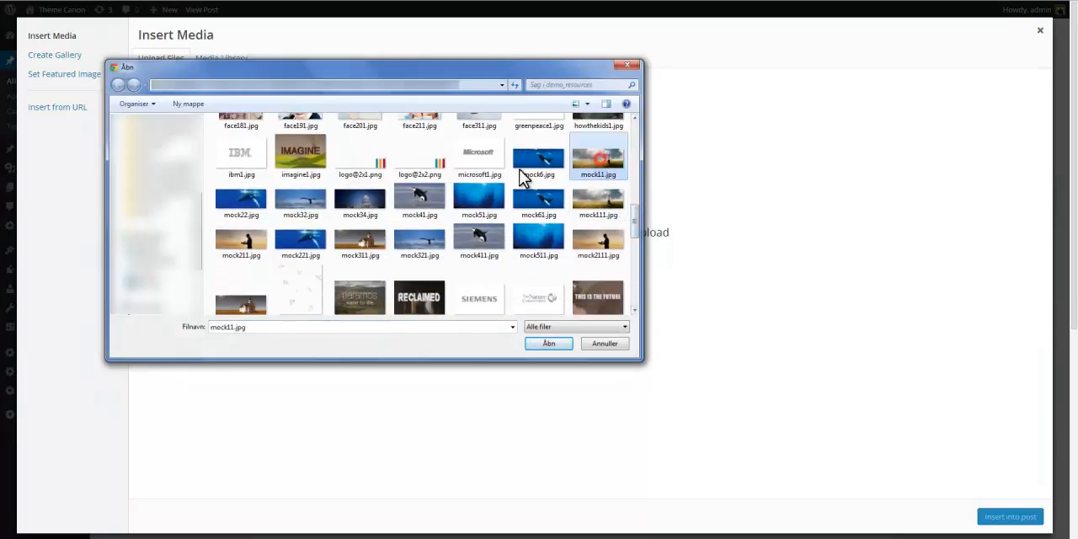
left_click(359, 199, "ctrl")
left_click(549, 344)
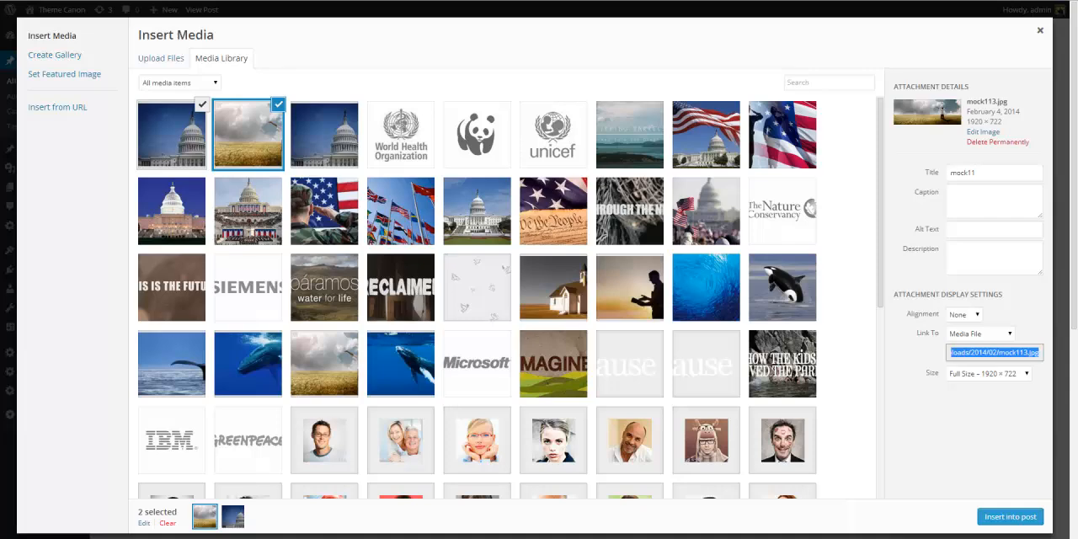
left_click(1040, 31)
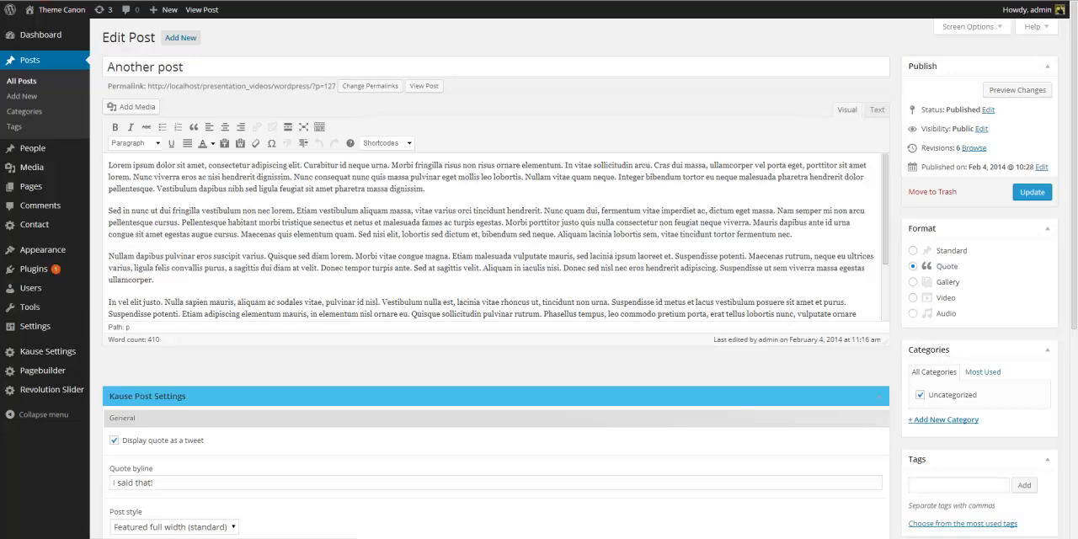
Uncheck Hide from blog and clear all text from the Excerpt / Quote field.
scroll(1076, 167, "down", 1)
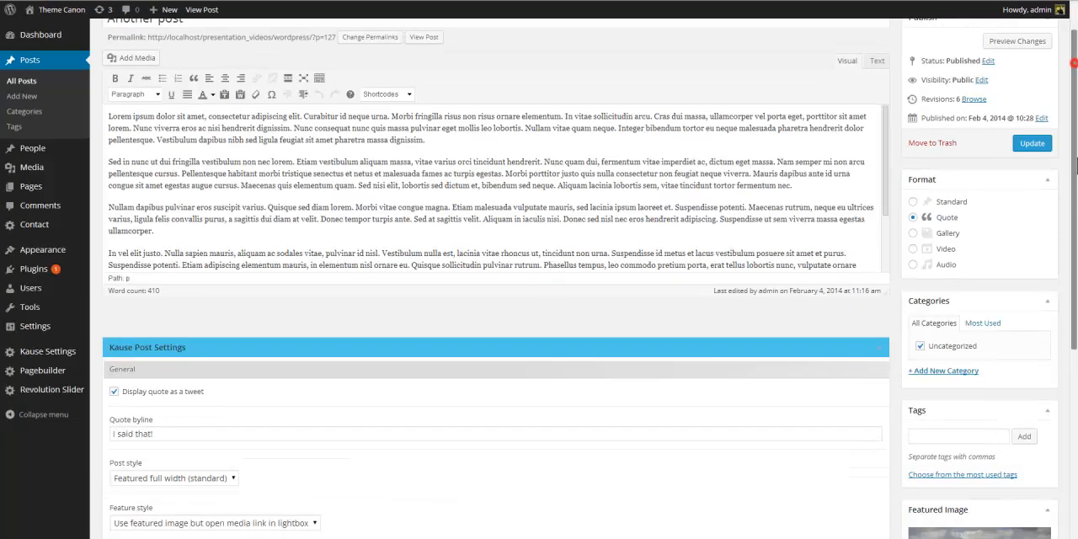
scroll(1076, 166, "down", 5)
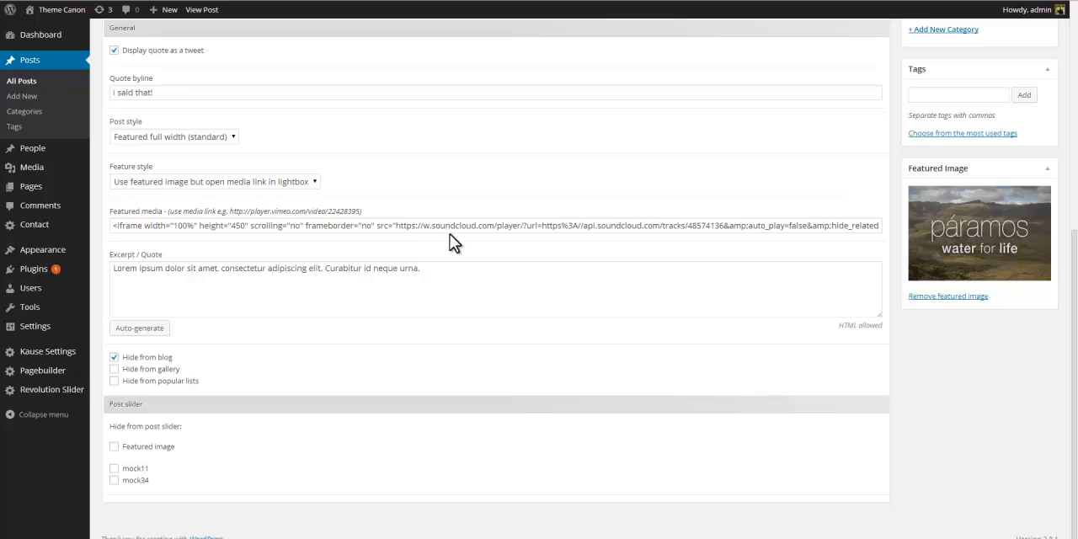
left_click(114, 358)
left_click_drag(458, 268, 48, 289)
key("Delete")
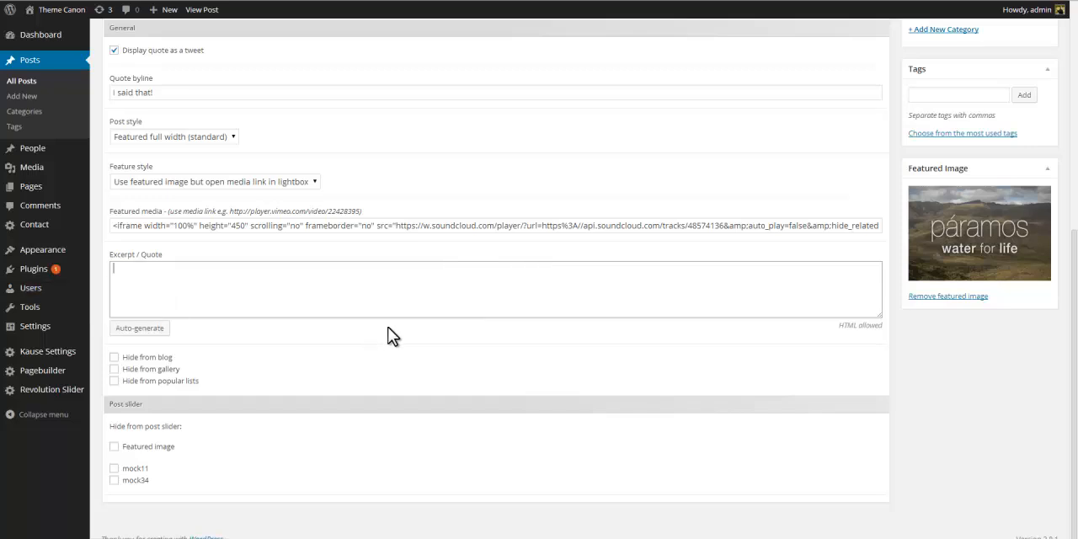
Set the feature style to Featured image and switch the post format back to Standard.
left_click(315, 180)
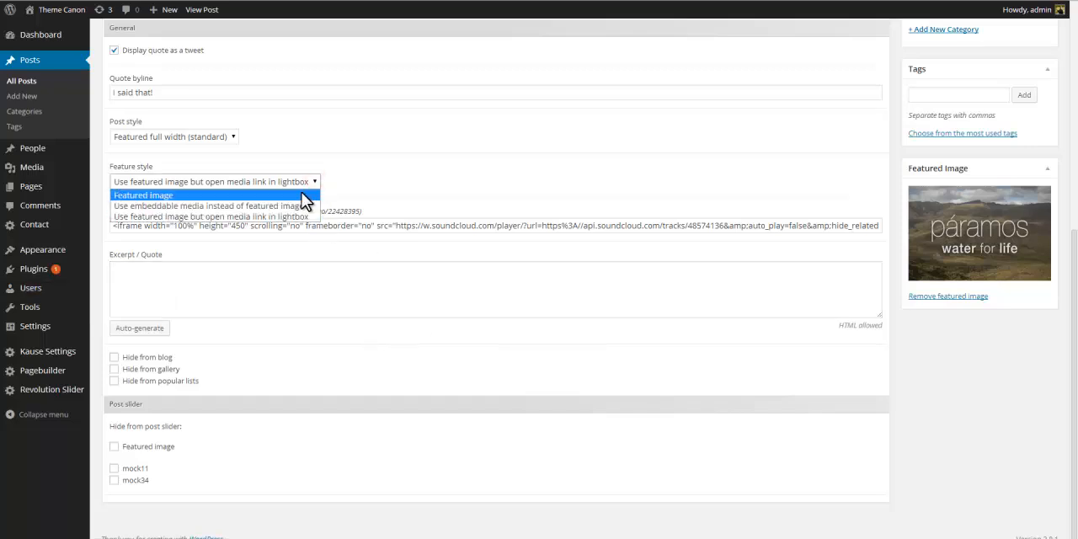
left_click(305, 195)
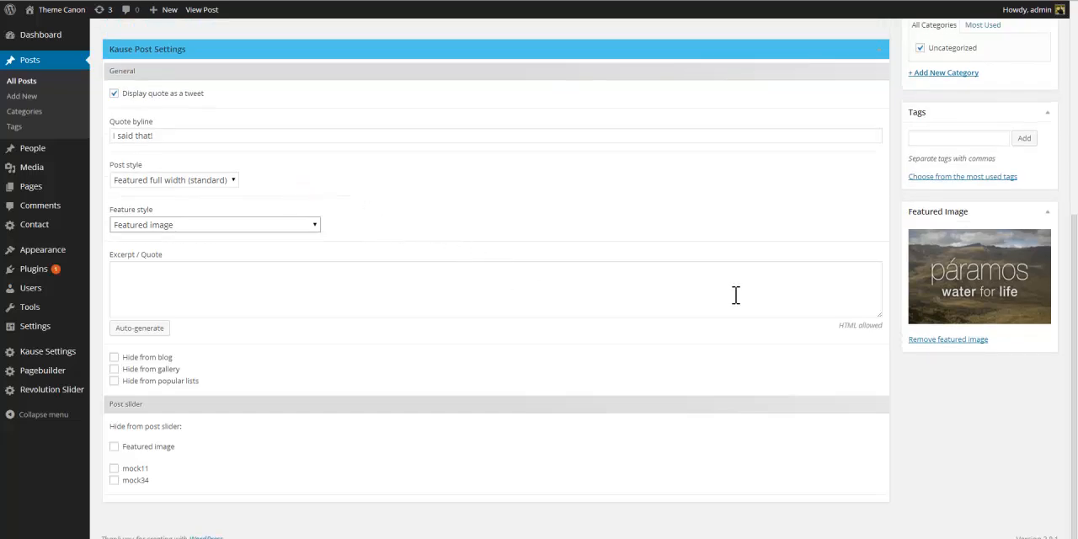
scroll(736, 294, "up", 2)
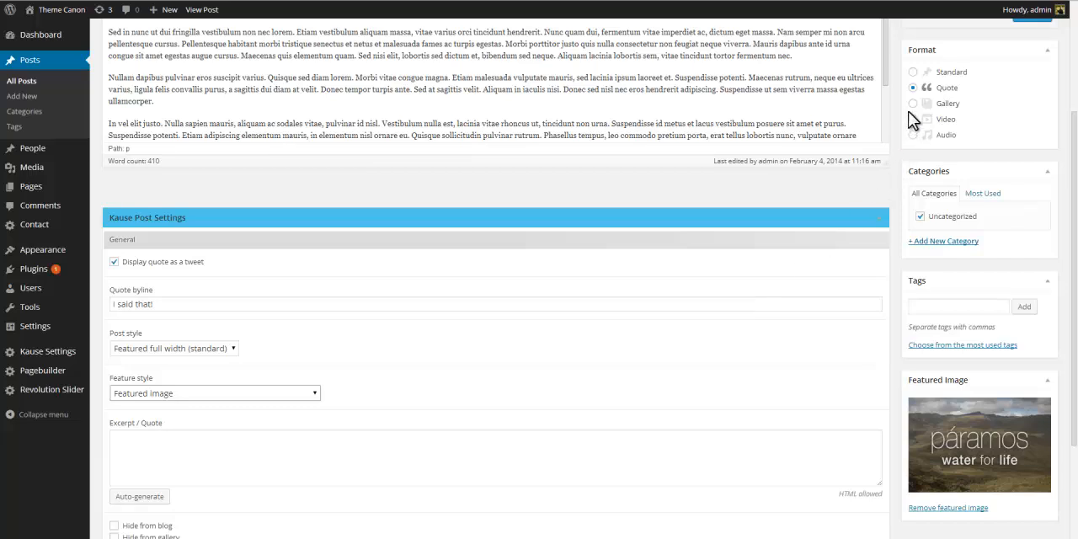
left_click(914, 72)
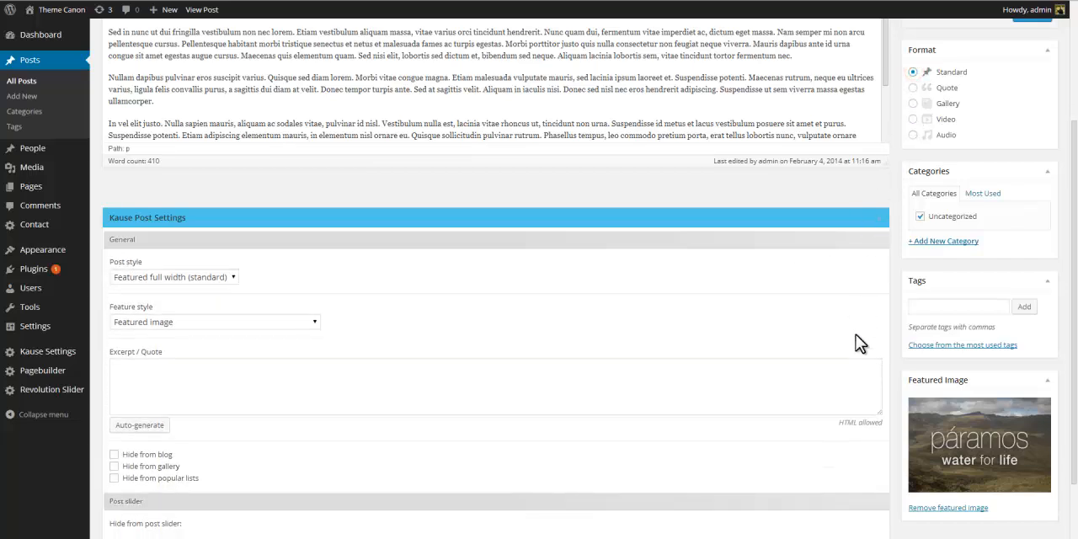
Replace the featured image with the church picture mock3112.jpg from the media library.
scroll(876, 334, "down", 2)
left_click(952, 404)
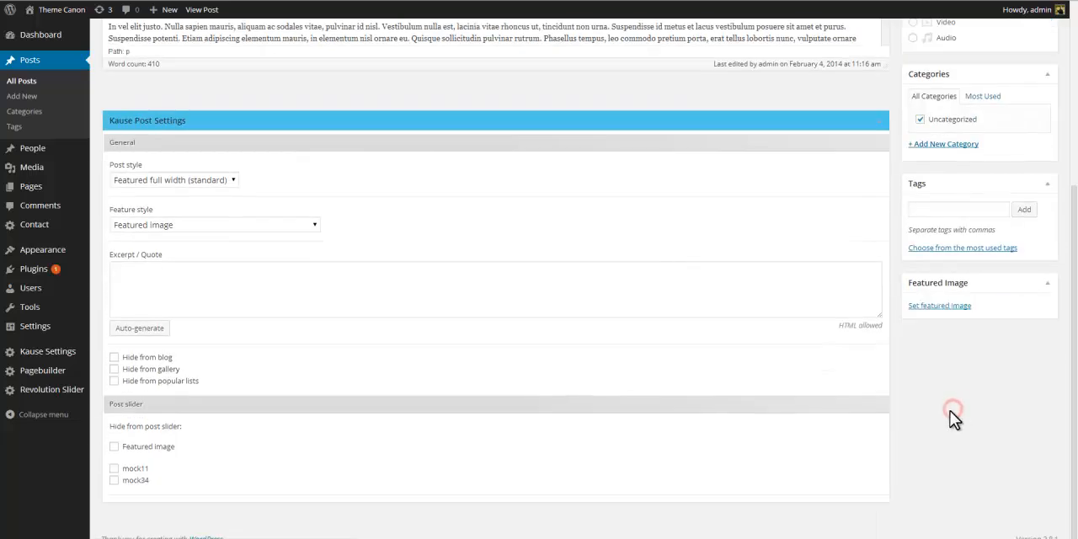
left_click(944, 306)
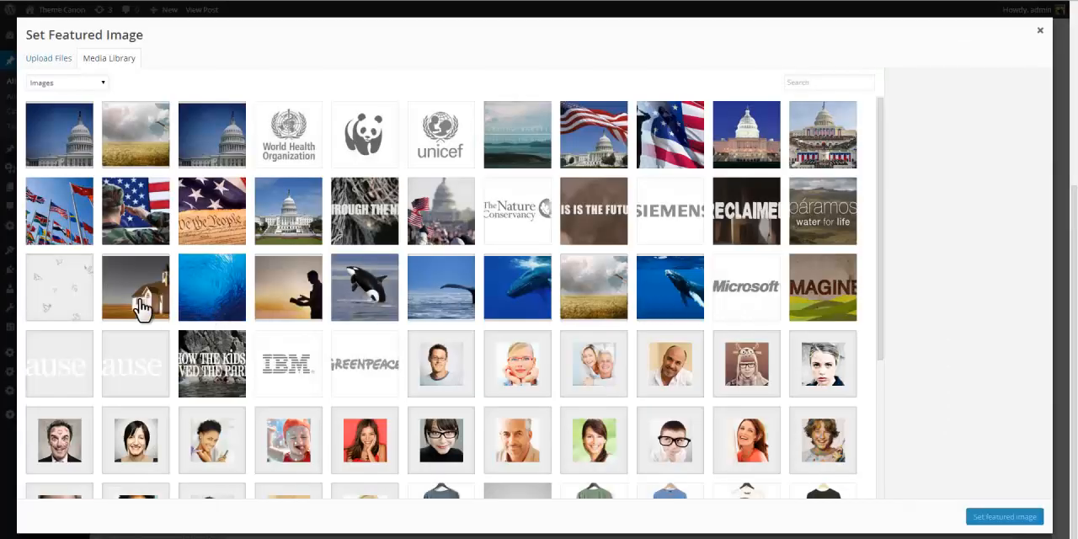
left_click(140, 305)
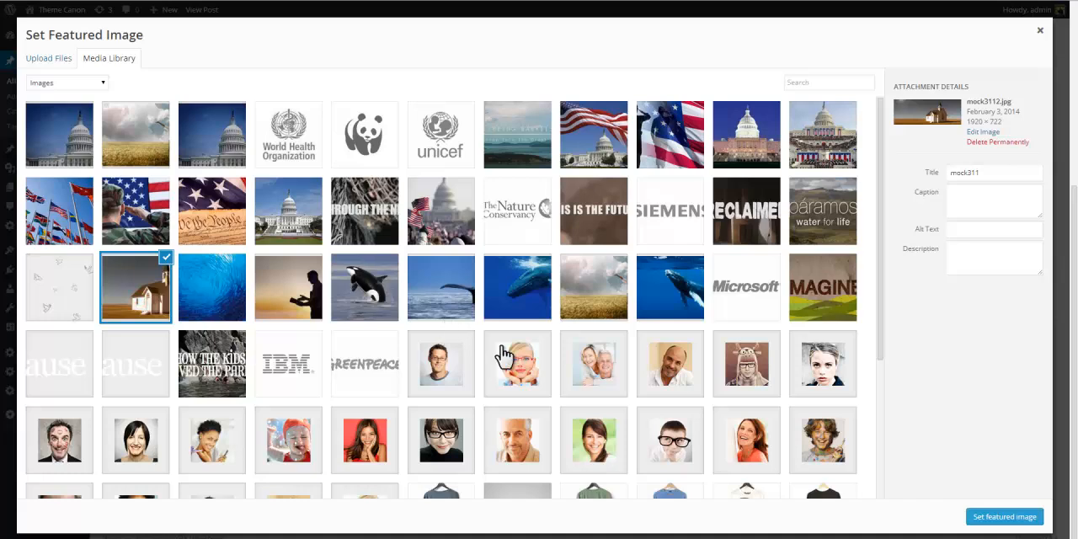
left_click(1001, 519)
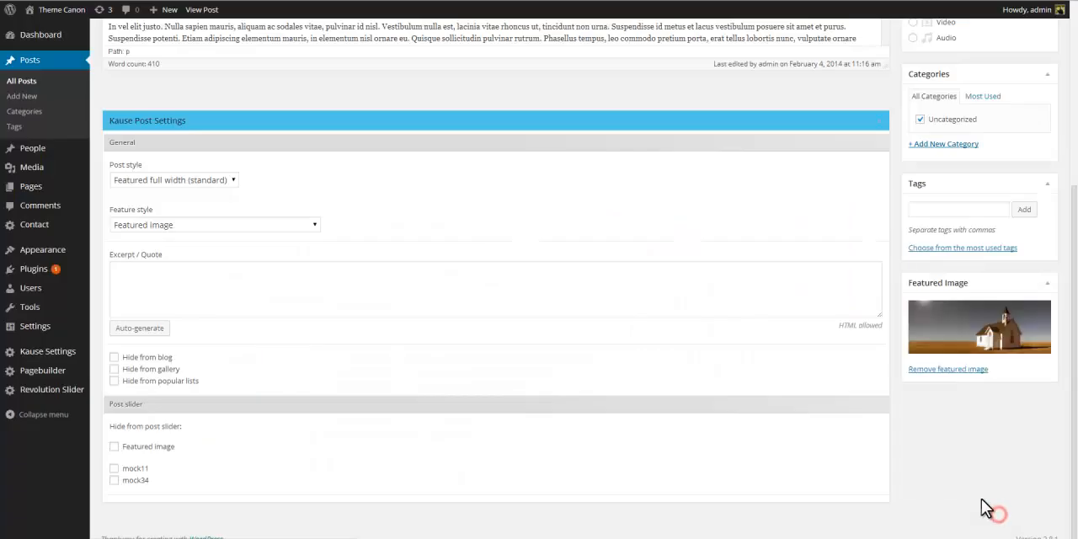
Update the post and reload the blog listing.
scroll(985, 508, "up", 5)
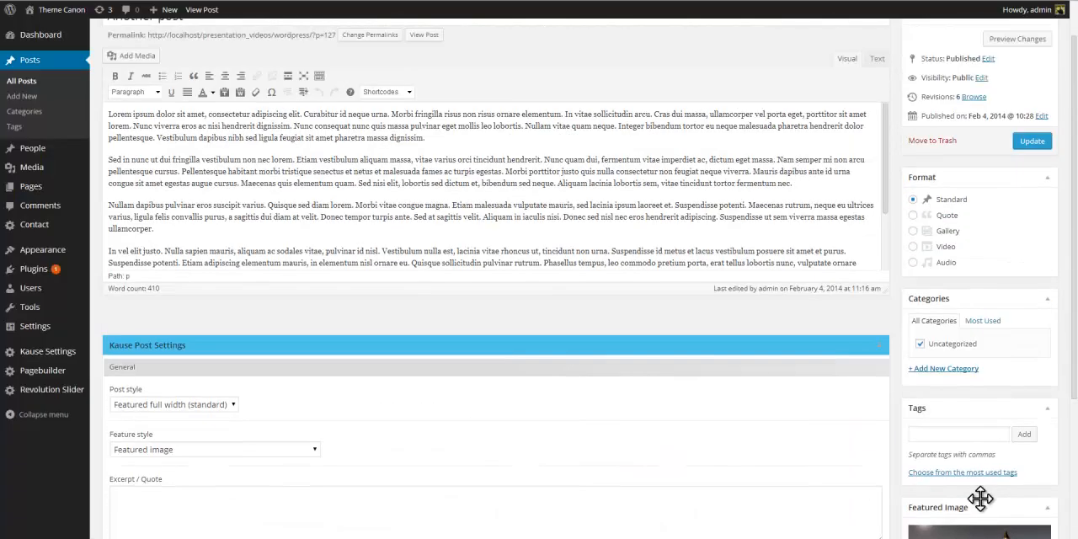
left_click(1038, 193)
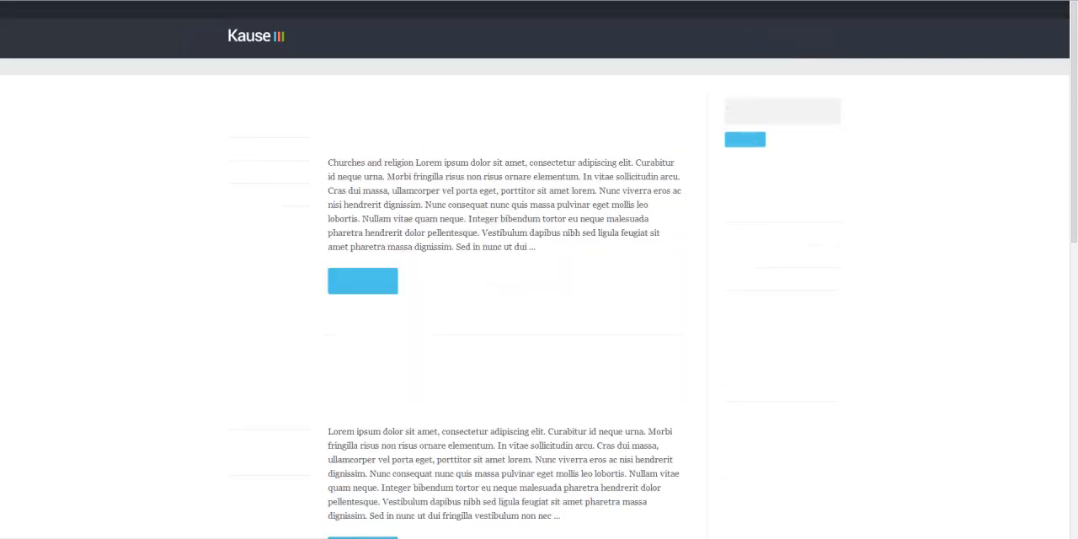
Open Another Post from the blog listing and cycle through the images in its header slider.
scroll(585, 106, "down", 2)
scroll(585, 106, "down", 3)
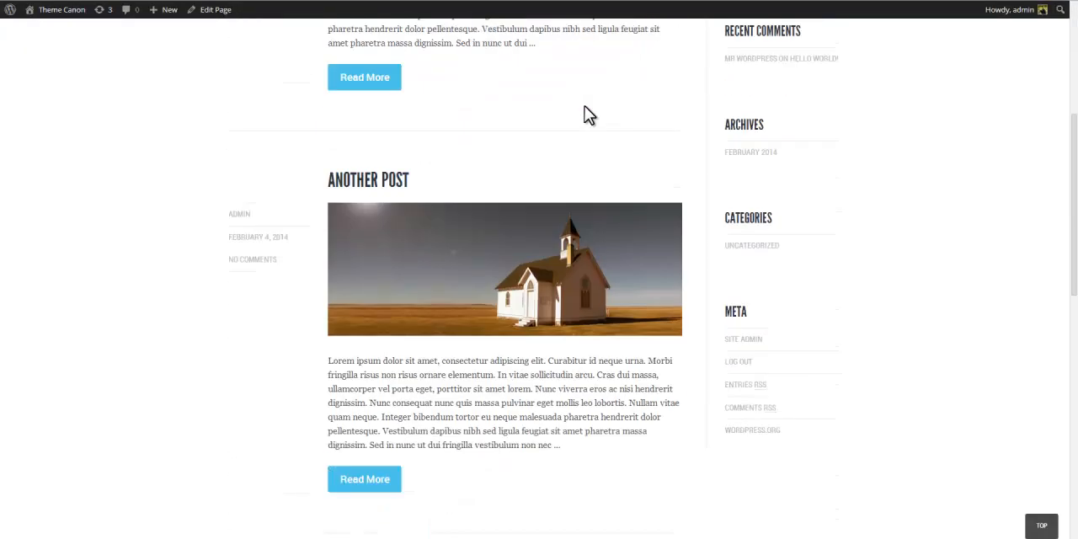
left_click(376, 428)
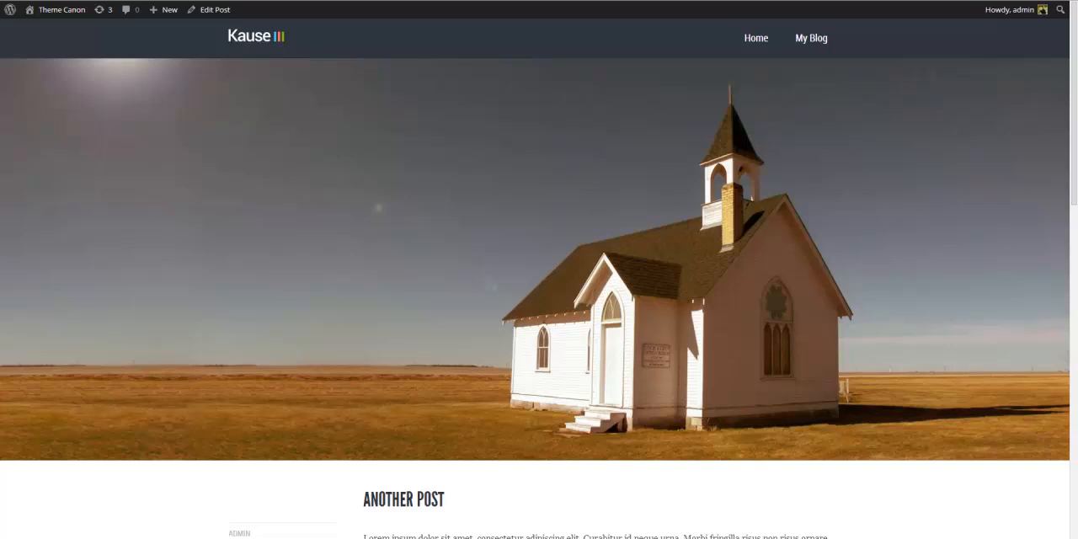
mouse_move(958, 248)
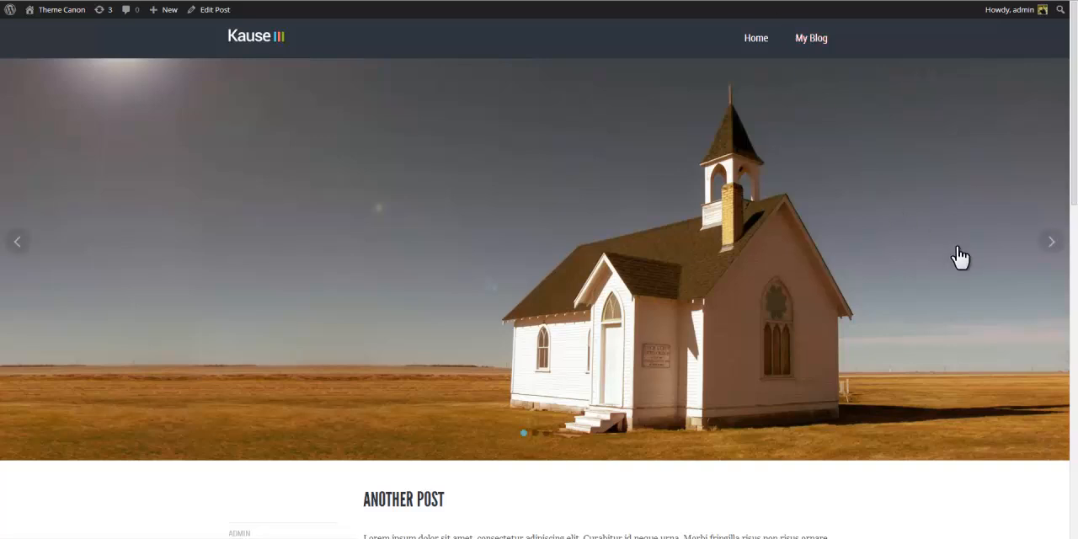
left_click(1050, 247)
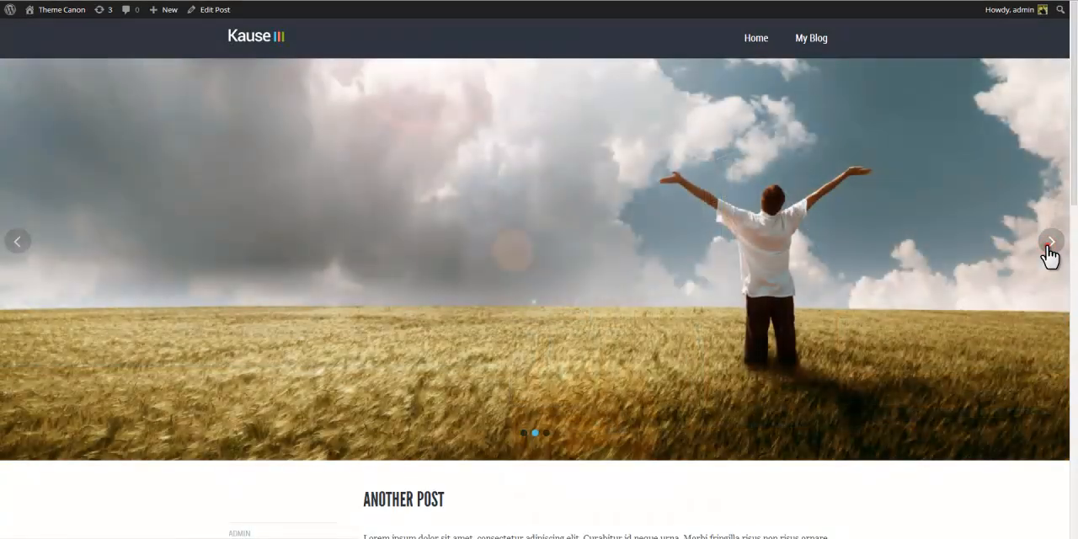
left_click(1048, 248)
left_click(1049, 248)
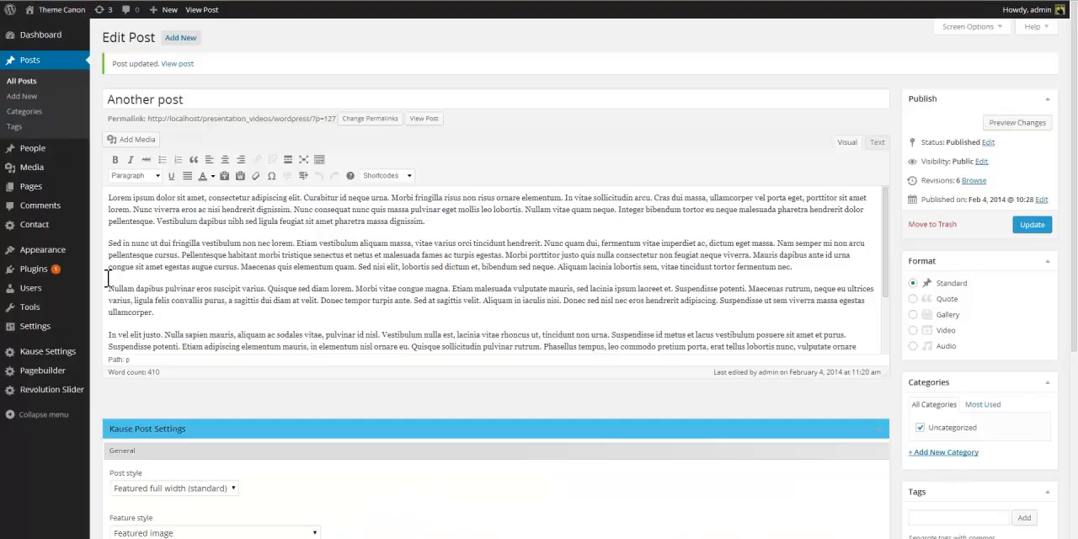
Hide the featured image, mock11 and mock34 from the post slider, update the post and view it.
scroll(106, 282, "down", 5)
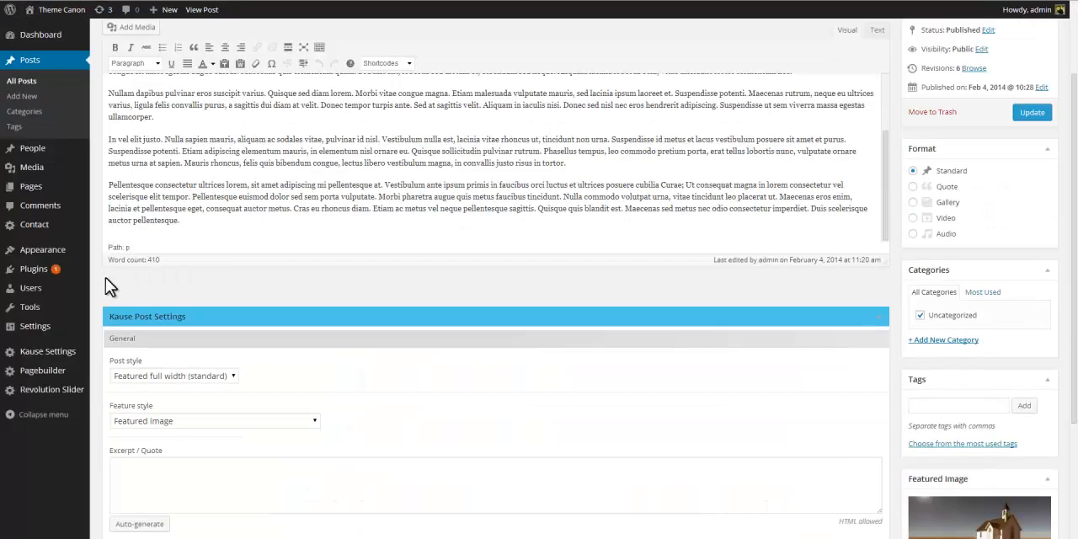
left_click(114, 447)
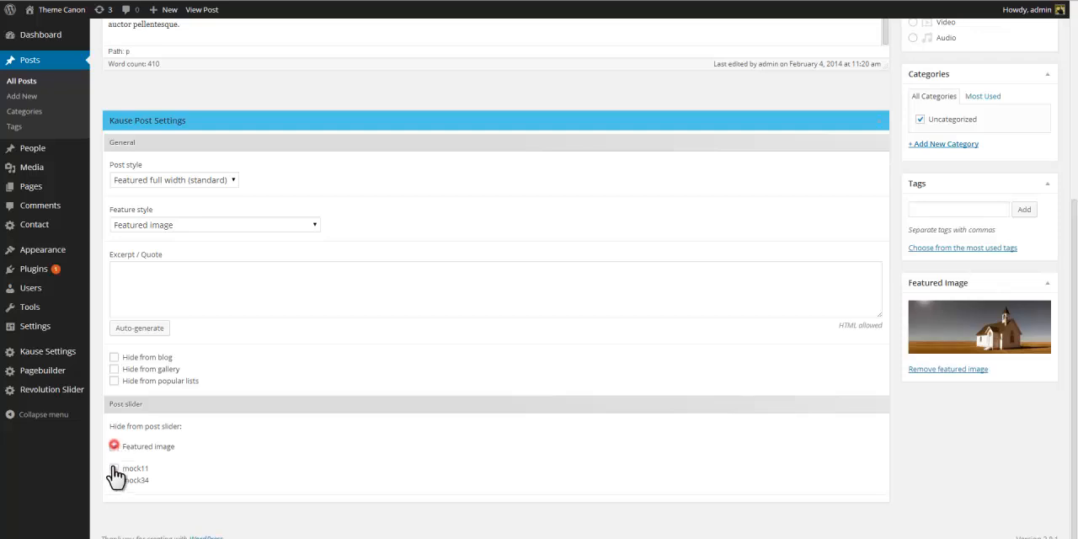
left_click(113, 469)
left_click(114, 480)
scroll(1009, 415, "up", 3)
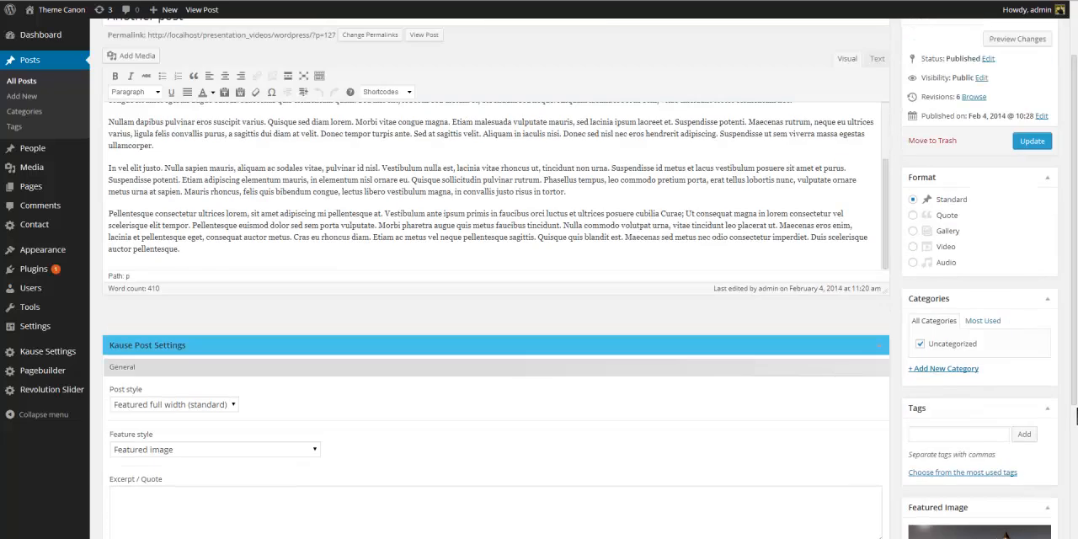
left_click(1032, 142)
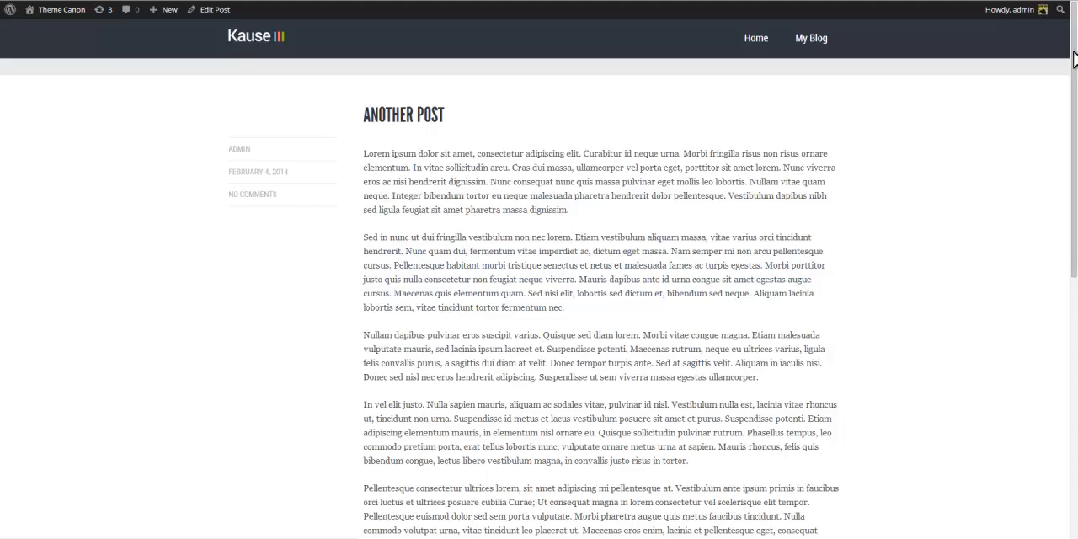
scroll(1076, 278, "down", 5)
left_click_drag(1077, 276, 1075, 12)
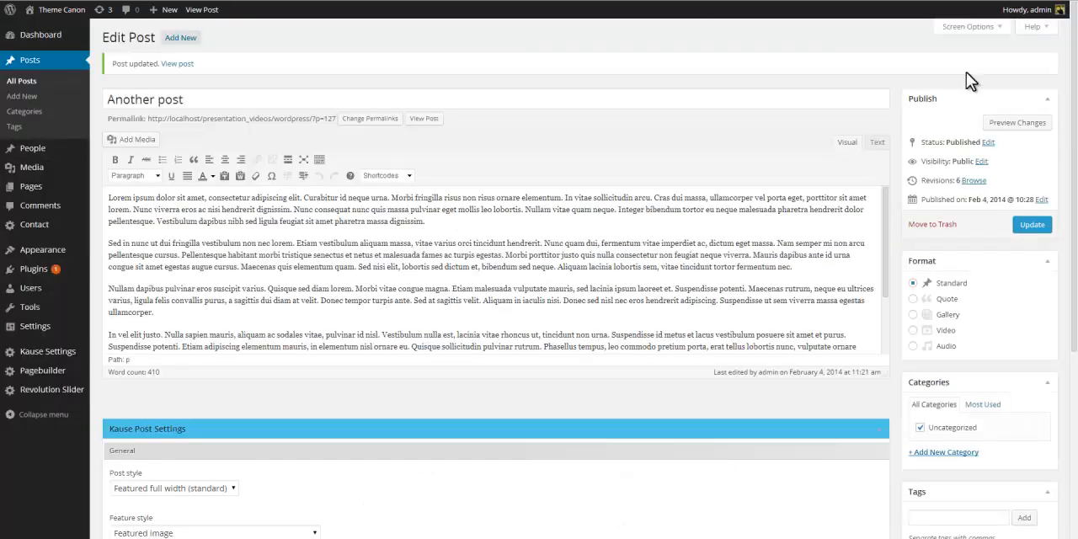
Unhide all three images from the post slider, switch the post format to Gallery and update the post.
left_click_drag(1075, 65, 1076, 282)
left_click(114, 446)
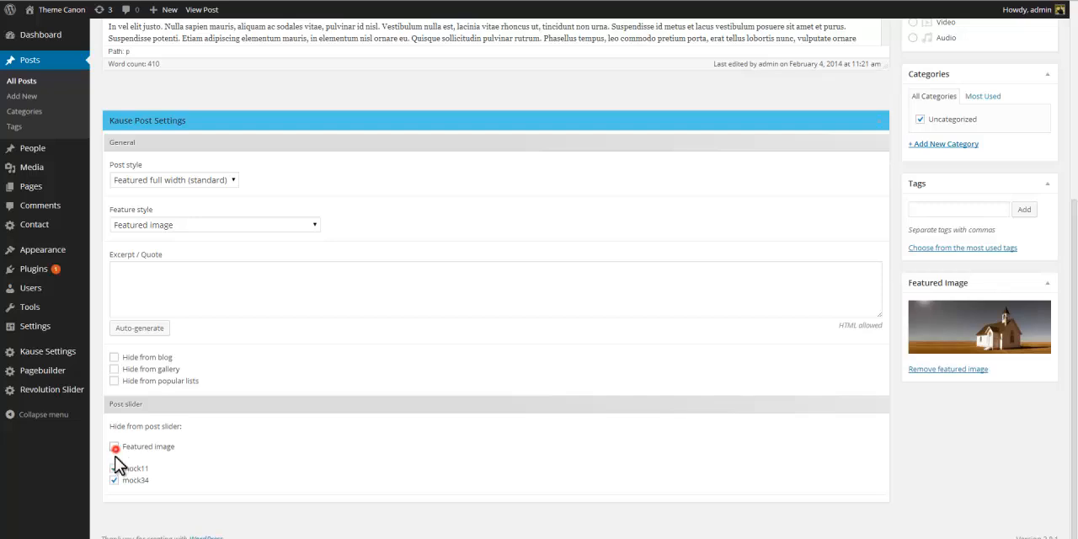
left_click(114, 468)
left_click(114, 480)
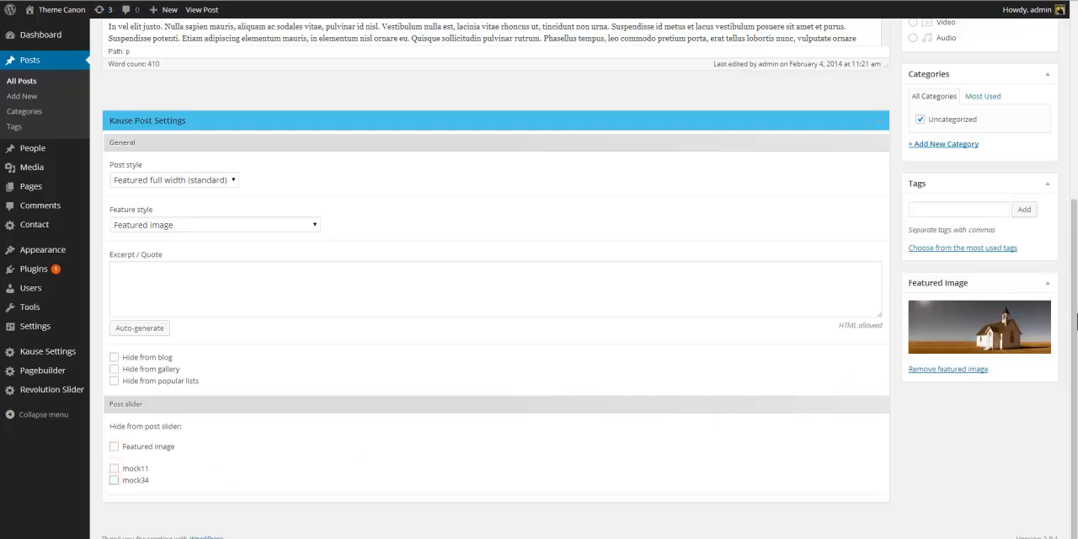
left_click_drag(1075, 330, 1075, 126)
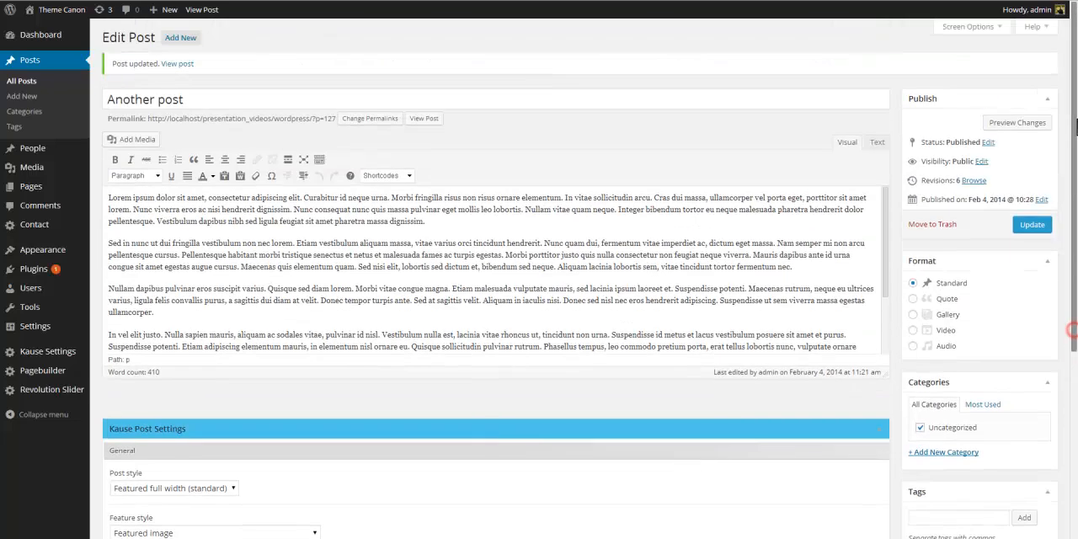
left_click(913, 315)
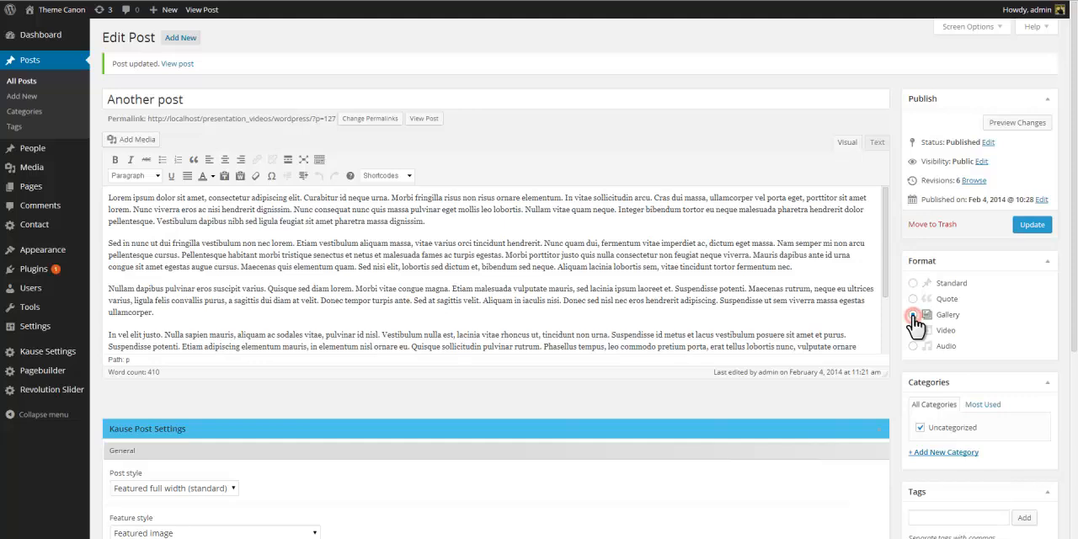
left_click(1031, 227)
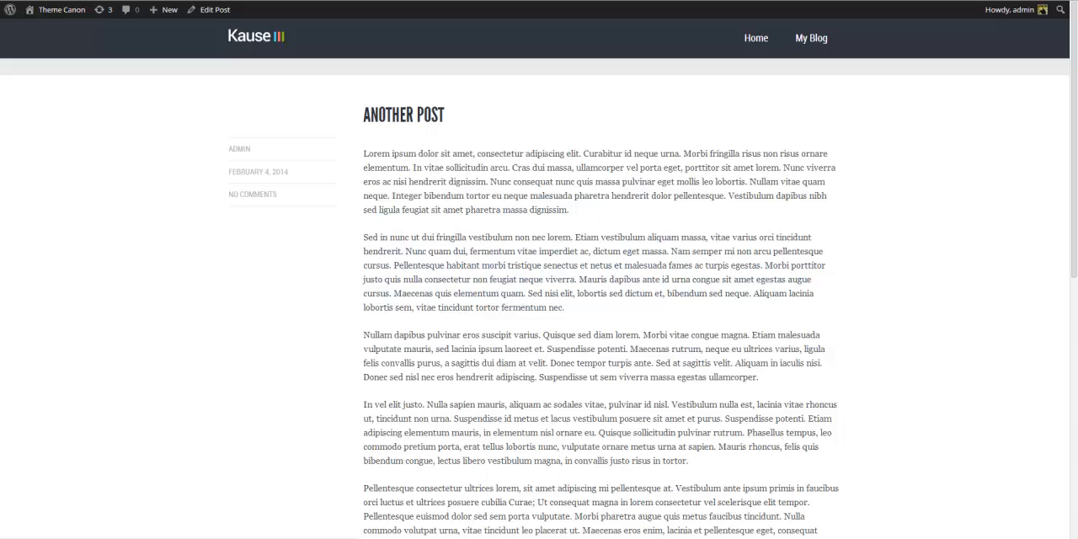
Open the My Blog listing and browse through Another Post's gallery slider images.
left_click(822, 39)
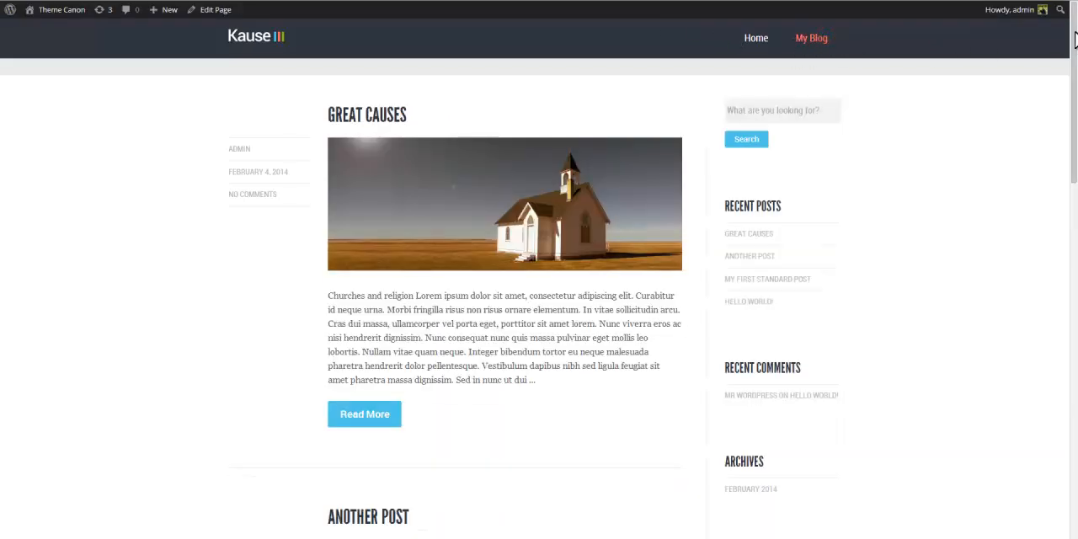
left_click_drag(1075, 42, 963, 180)
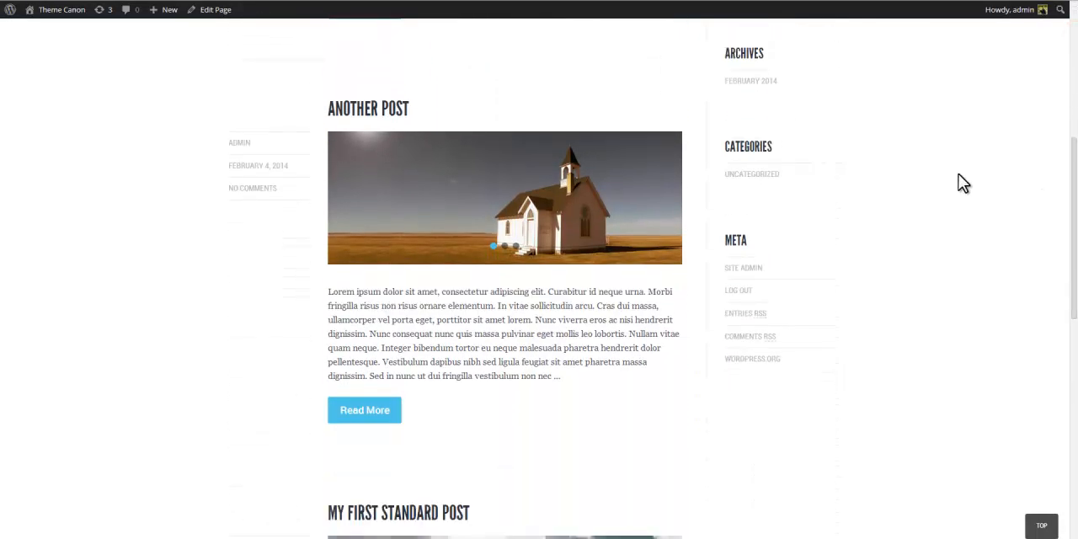
left_click(663, 204)
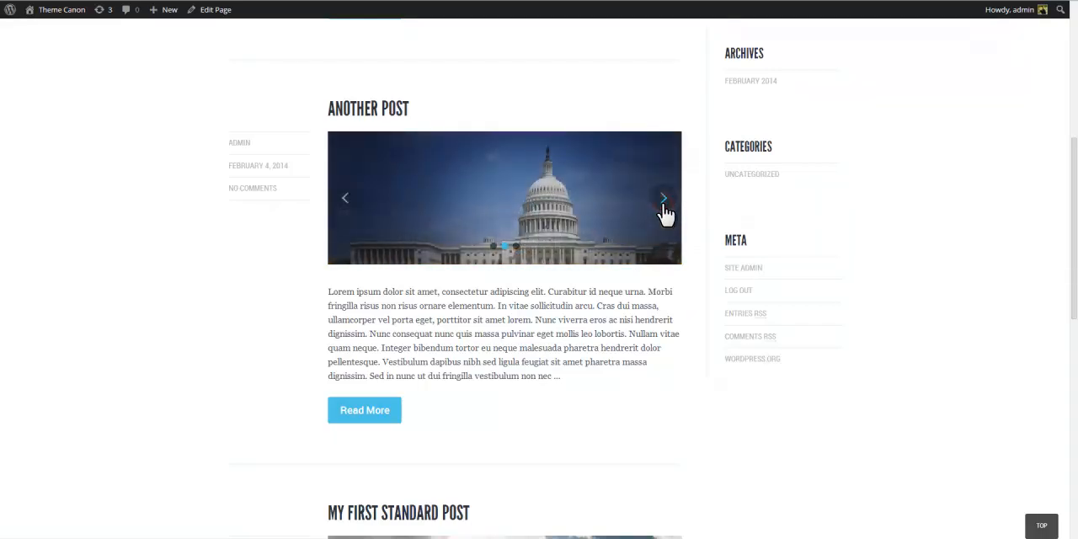
left_click(663, 205)
left_click(663, 205)
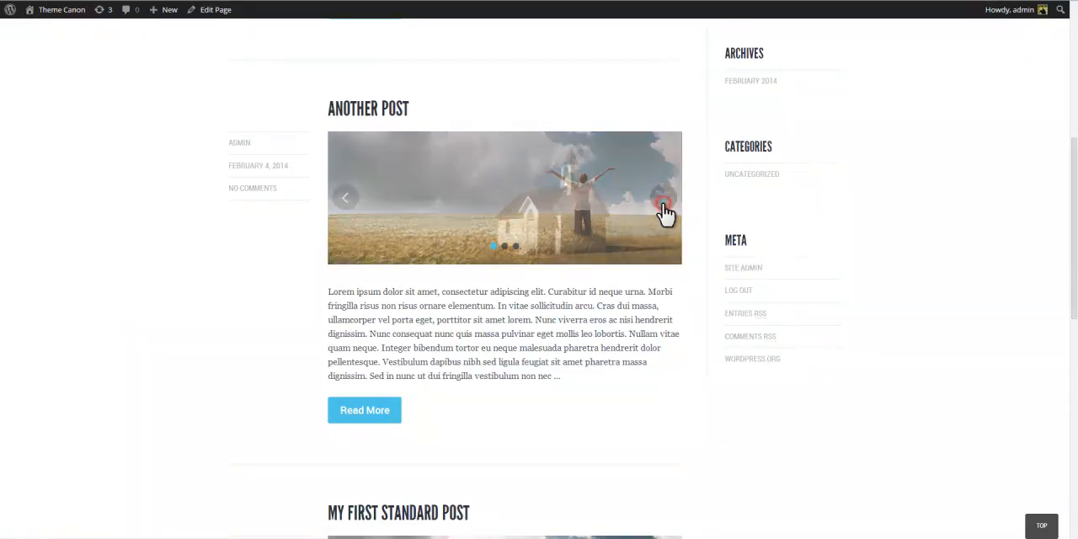
left_click(663, 204)
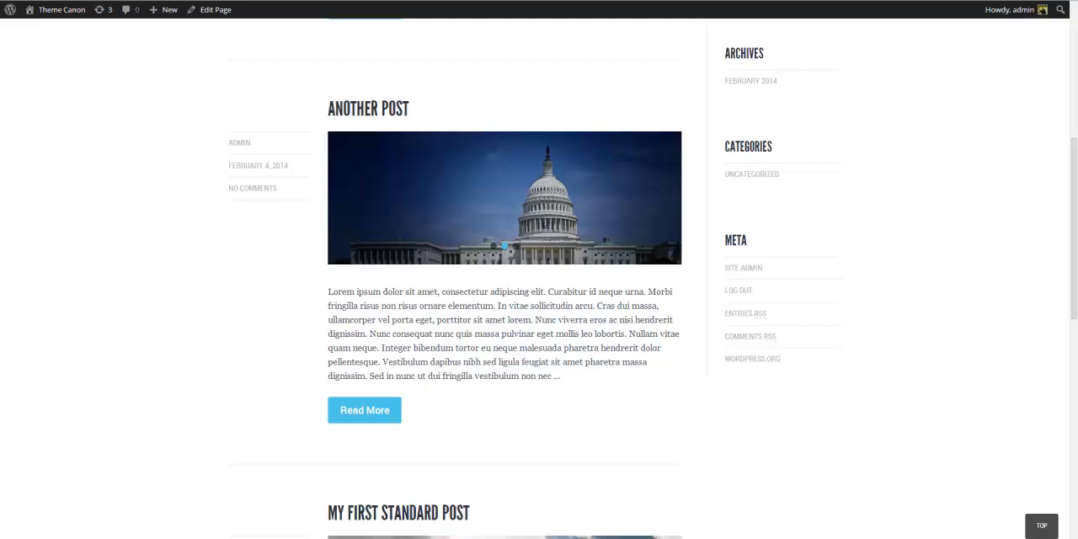
left_click(1073, 103)
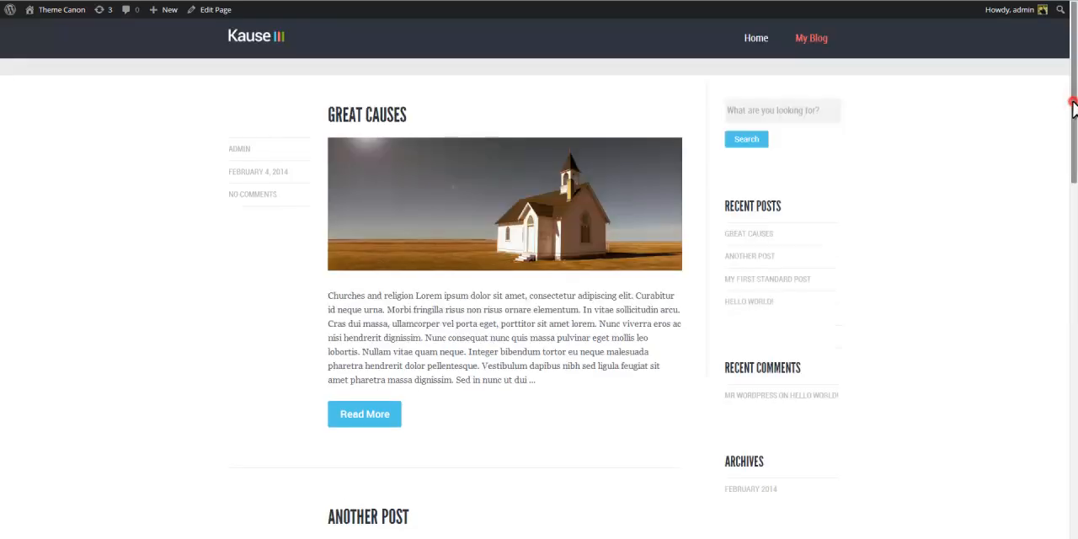
left_click_drag(1073, 102, 1077, 136)
scroll(1076, 202, "down", 6)
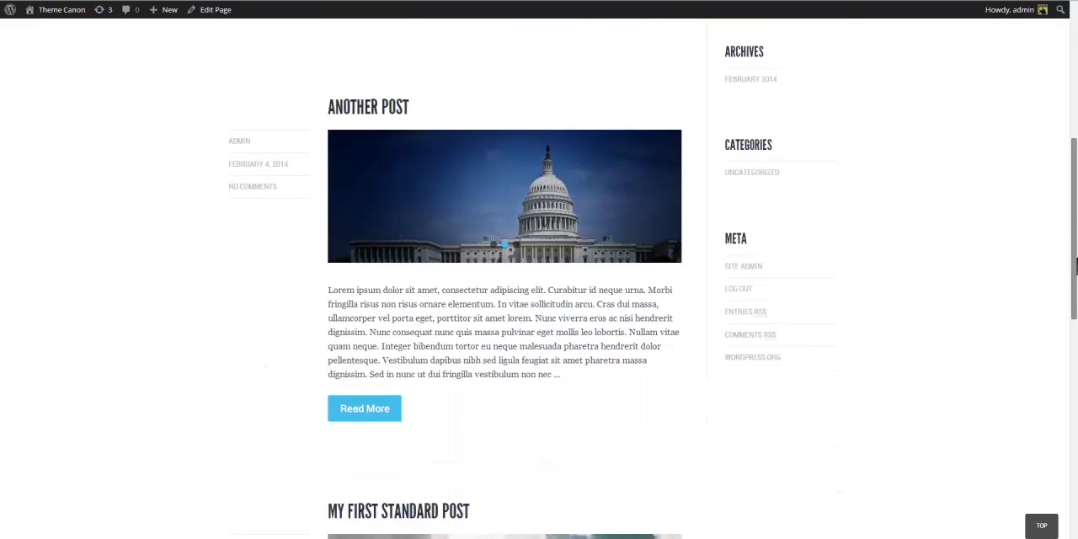
scroll(1076, 257, "up", 3)
scroll(1075, 257, "up", 5)
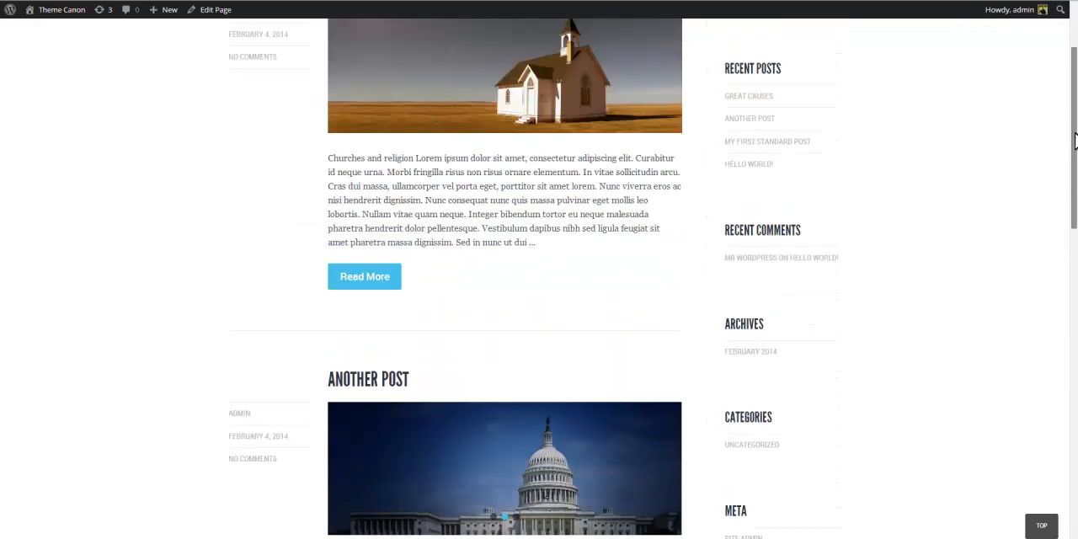